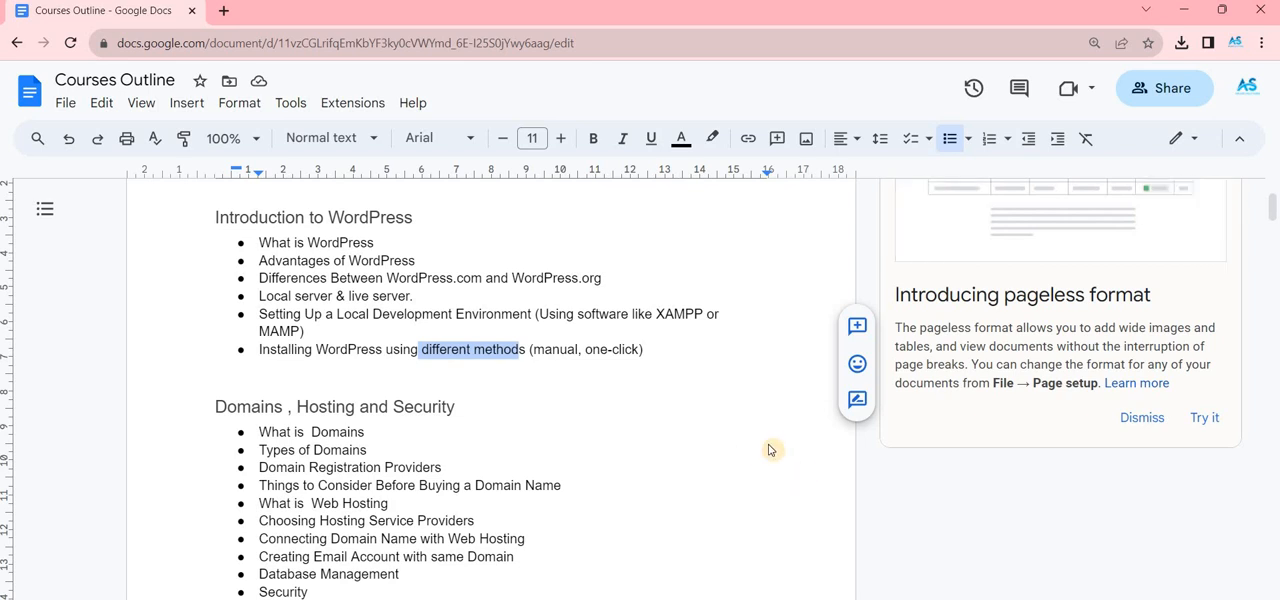
- Switch to the XAMPP Control Panel and stop the Apache and MySQL modules
key("alt+Tab")
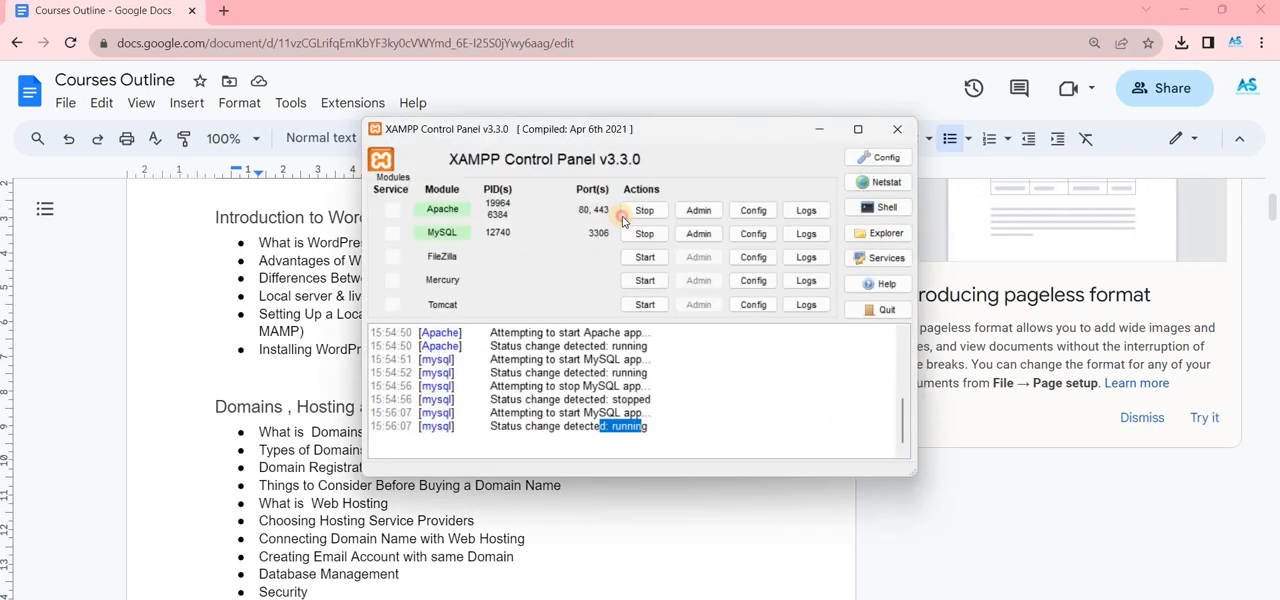
left_click(640, 211)
left_click(640, 233)
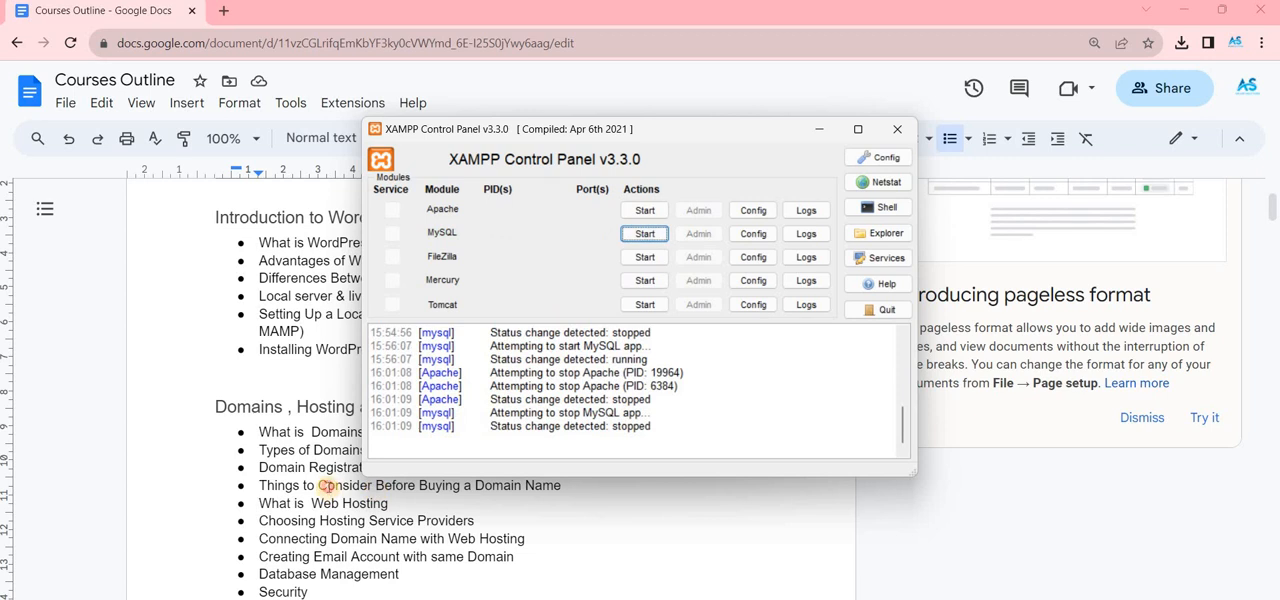
left_click(332, 485)
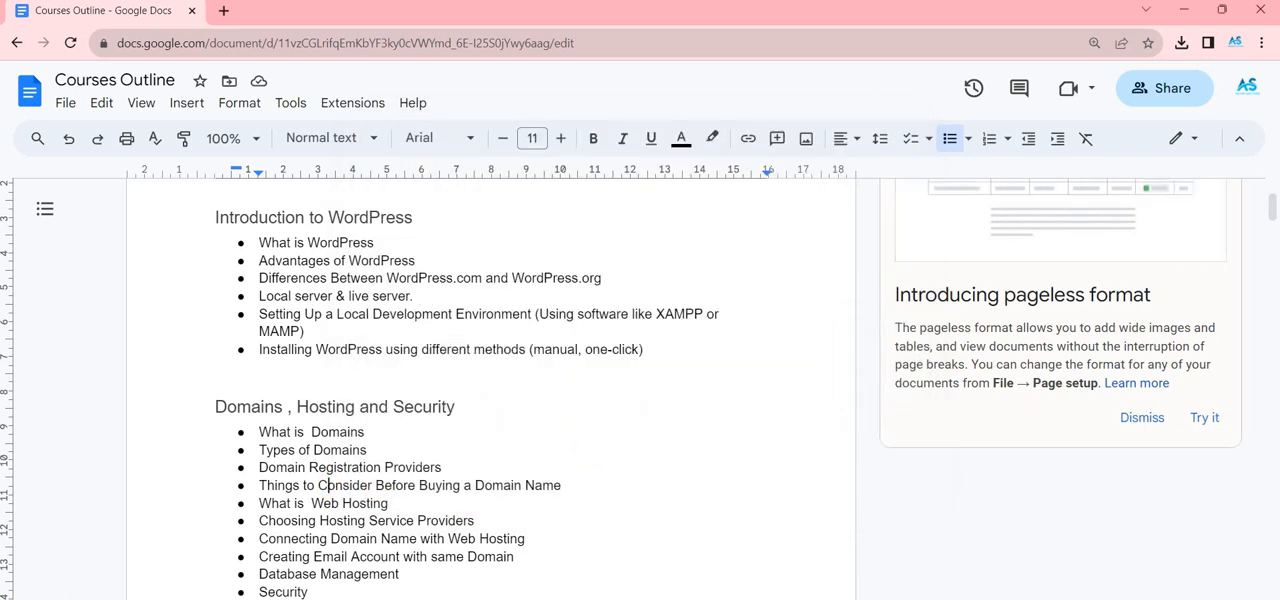
- Open the htdocs folder inside C:\xampp in File Explorer and look through the site folders and archives it holds
left_click(643, 599)
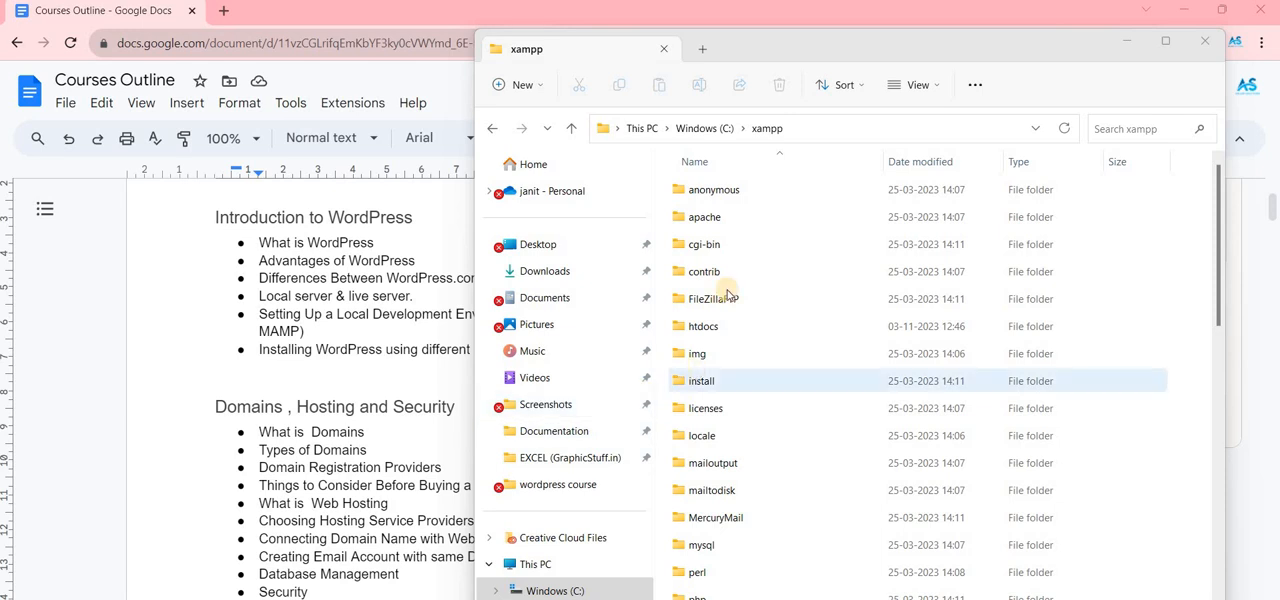
left_click(704, 128)
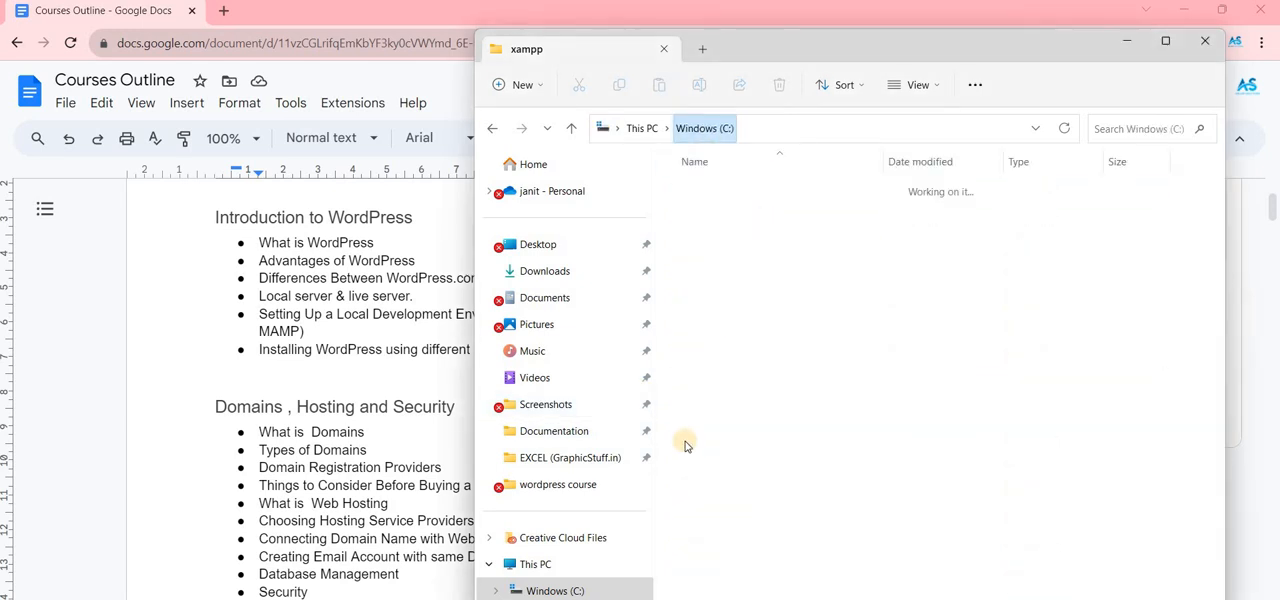
key("Return")
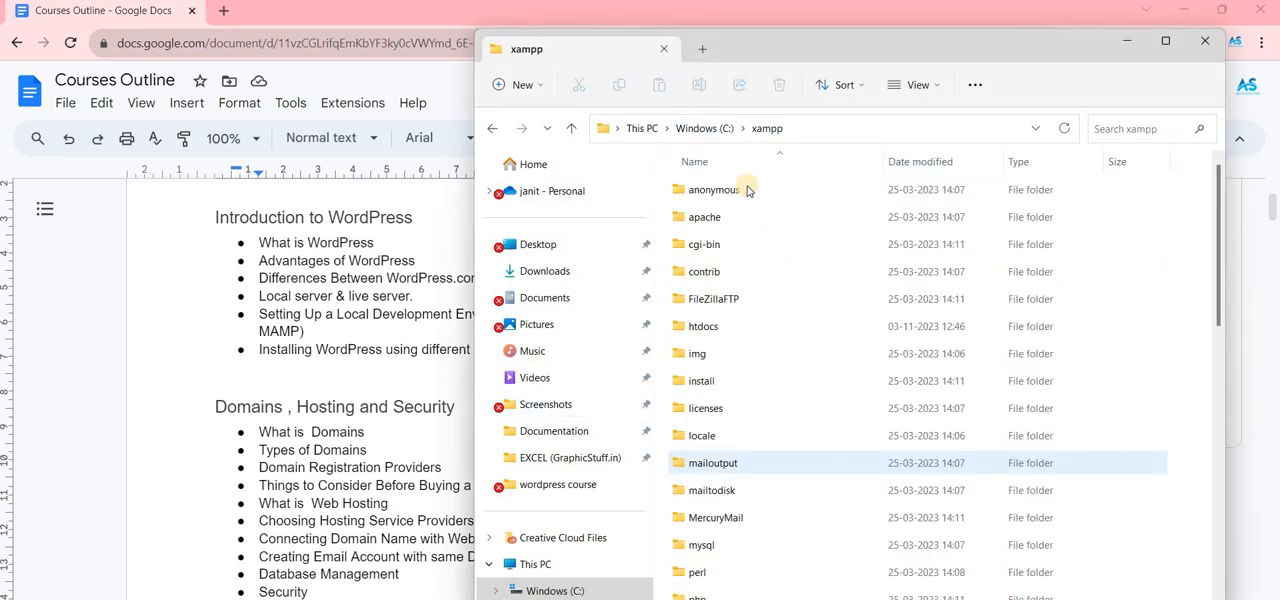
left_click(726, 333)
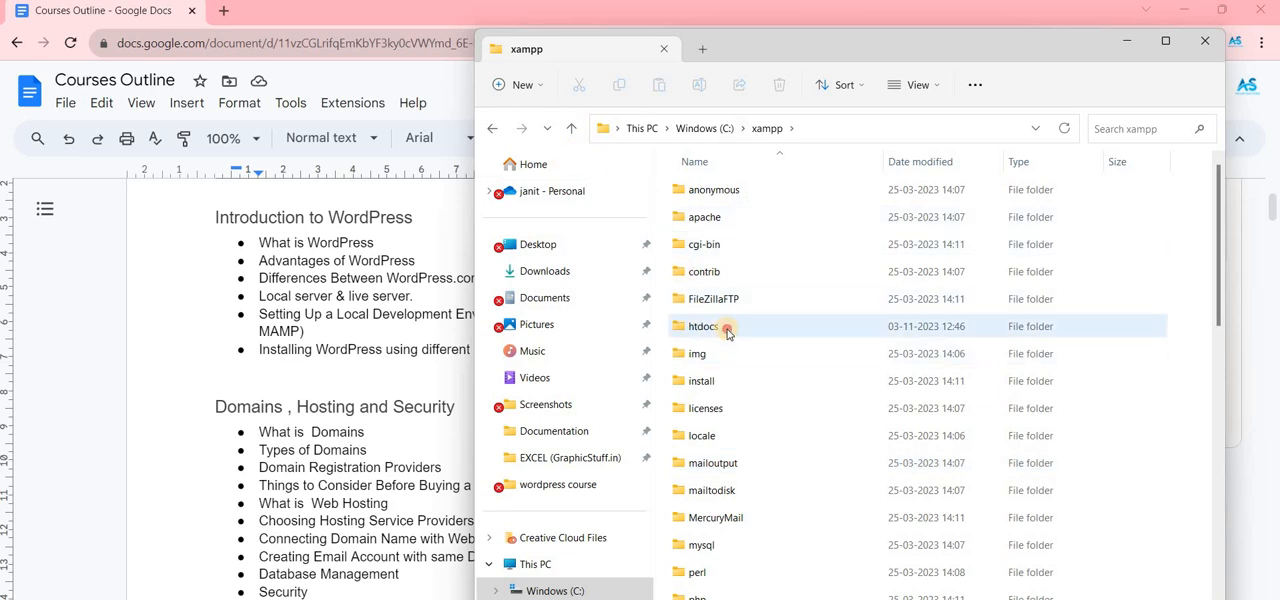
key("Return")
scroll(790, 380, "down", 5)
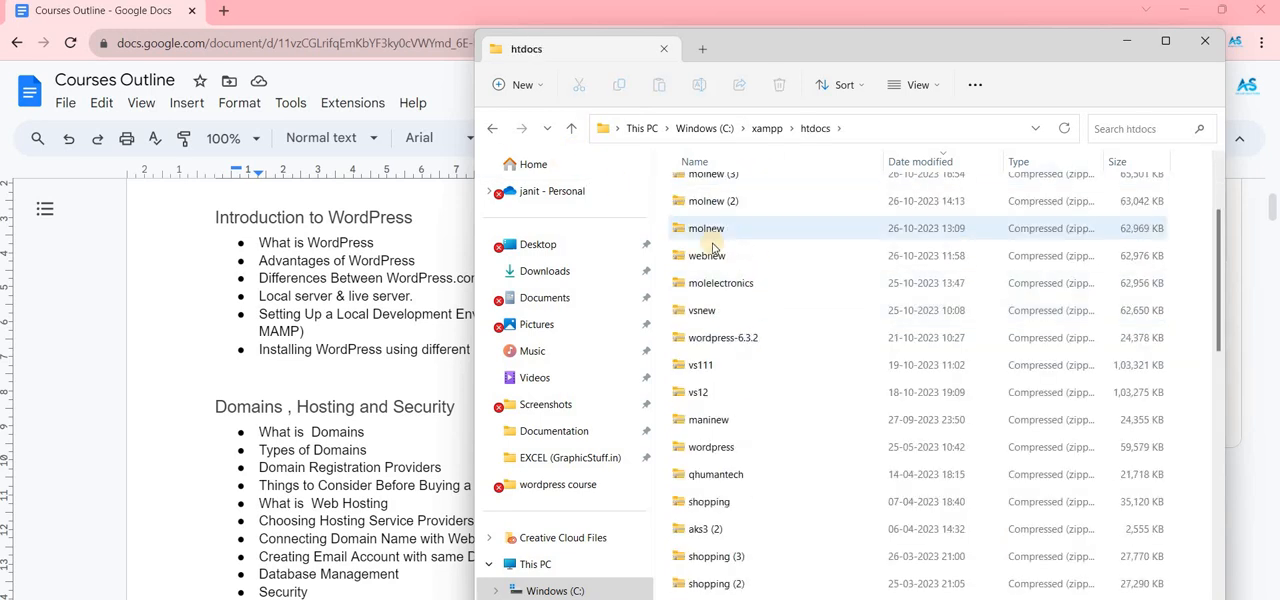
scroll(802, 399, "down", 10)
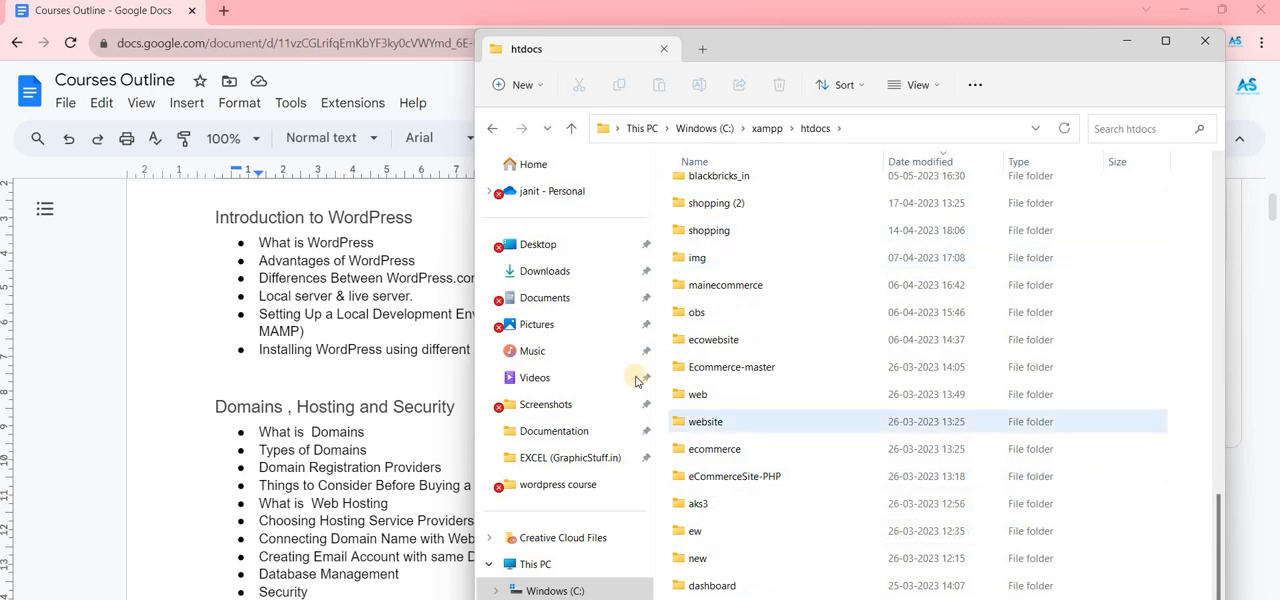
left_click(675, 281)
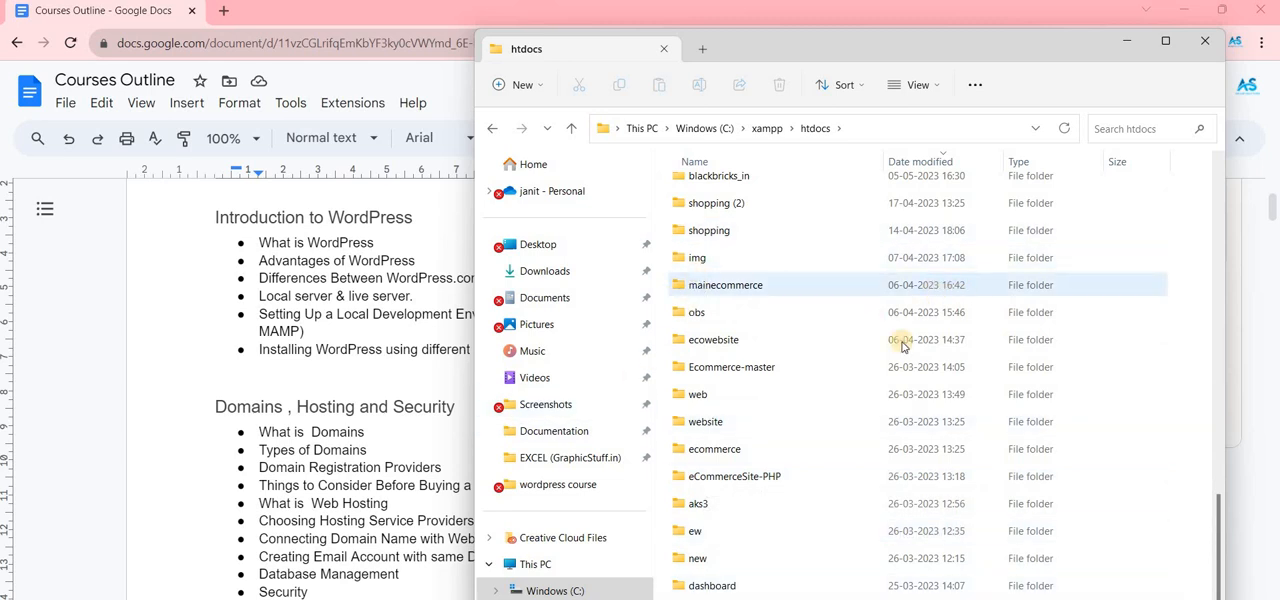
scroll(765, 395, "up", 3)
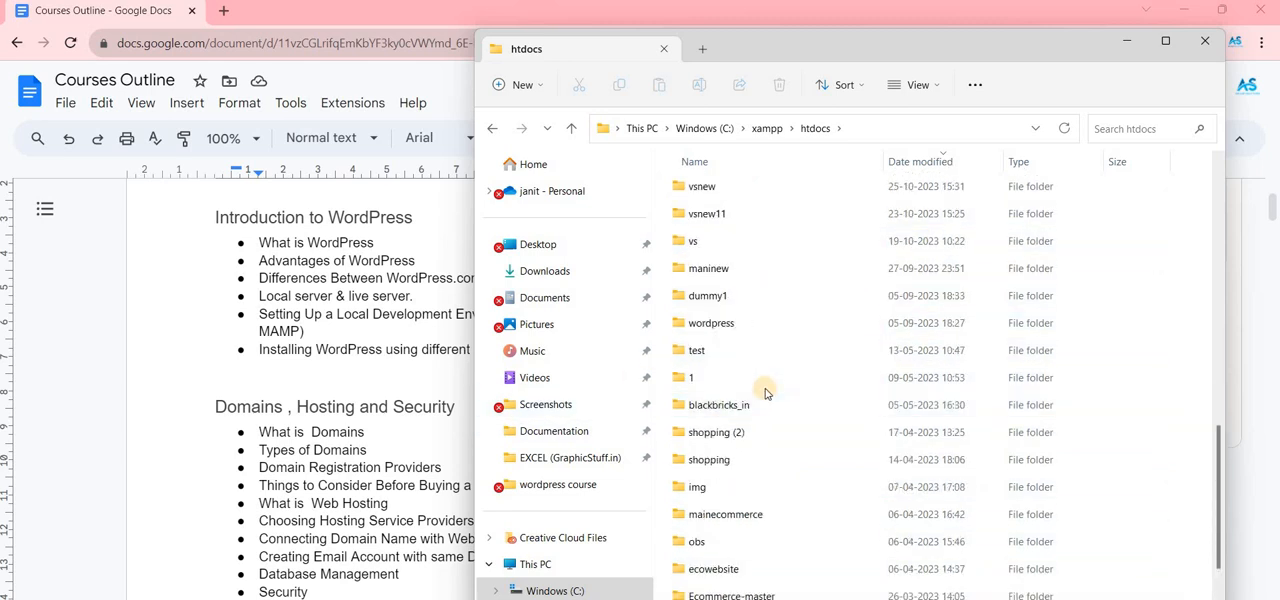
scroll(766, 380, "up", 5)
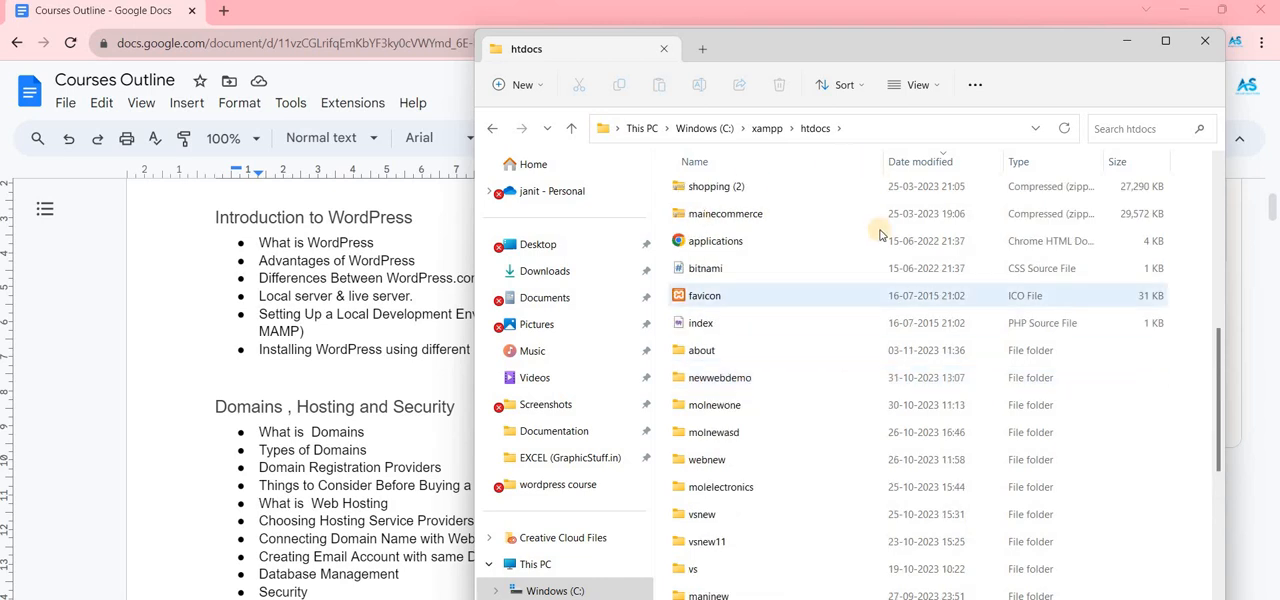
- Return to the browser and open wordpress.org in a new tab
left_click(252, 405)
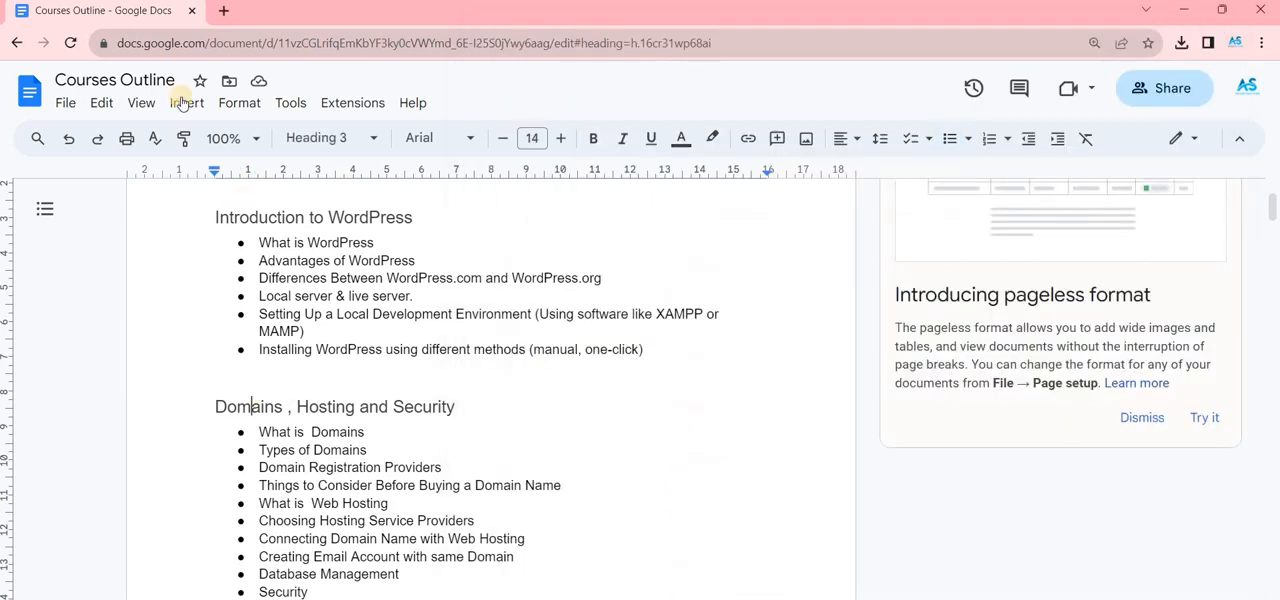
left_click(232, 22)
type("wordp")
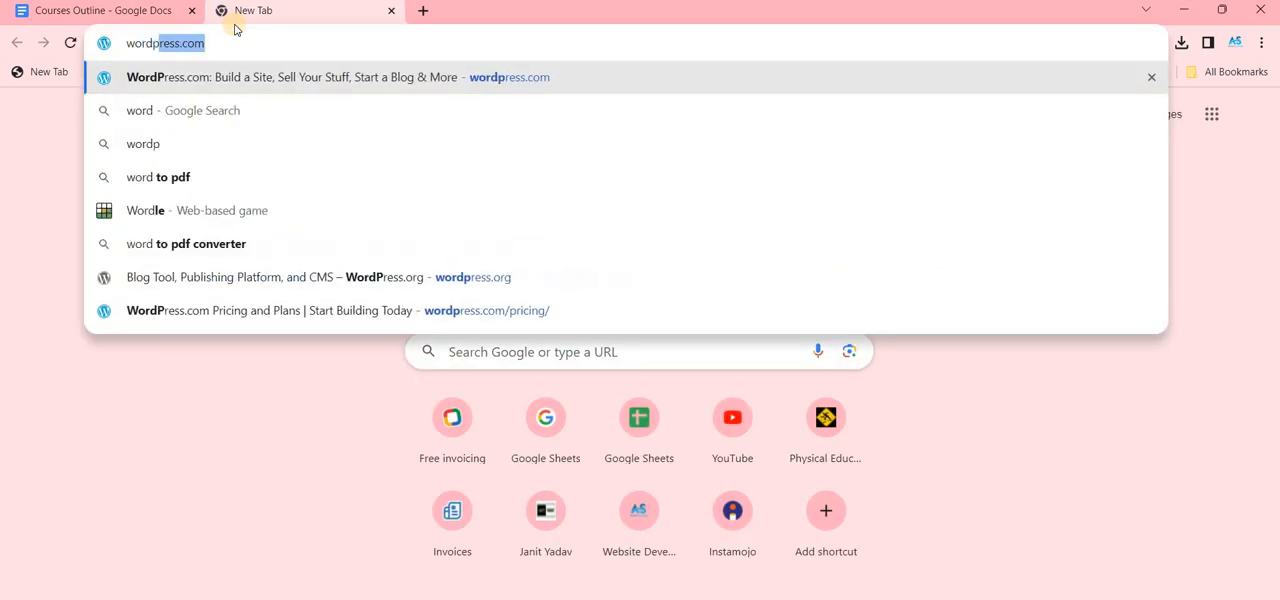
type("ress")
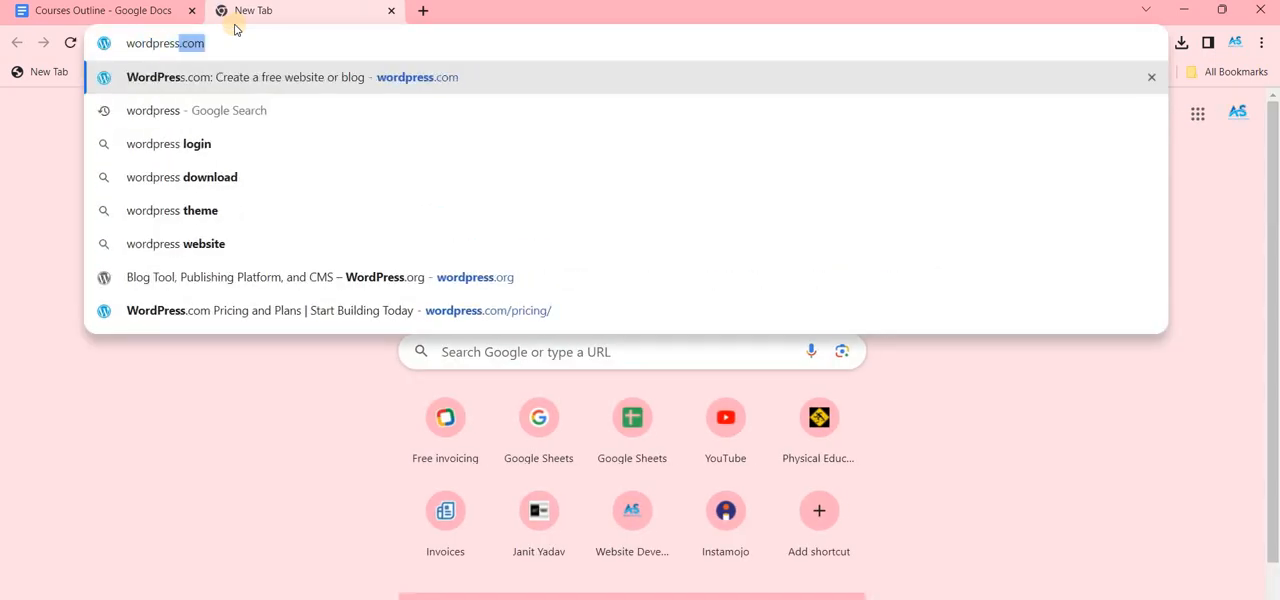
type("s.or")
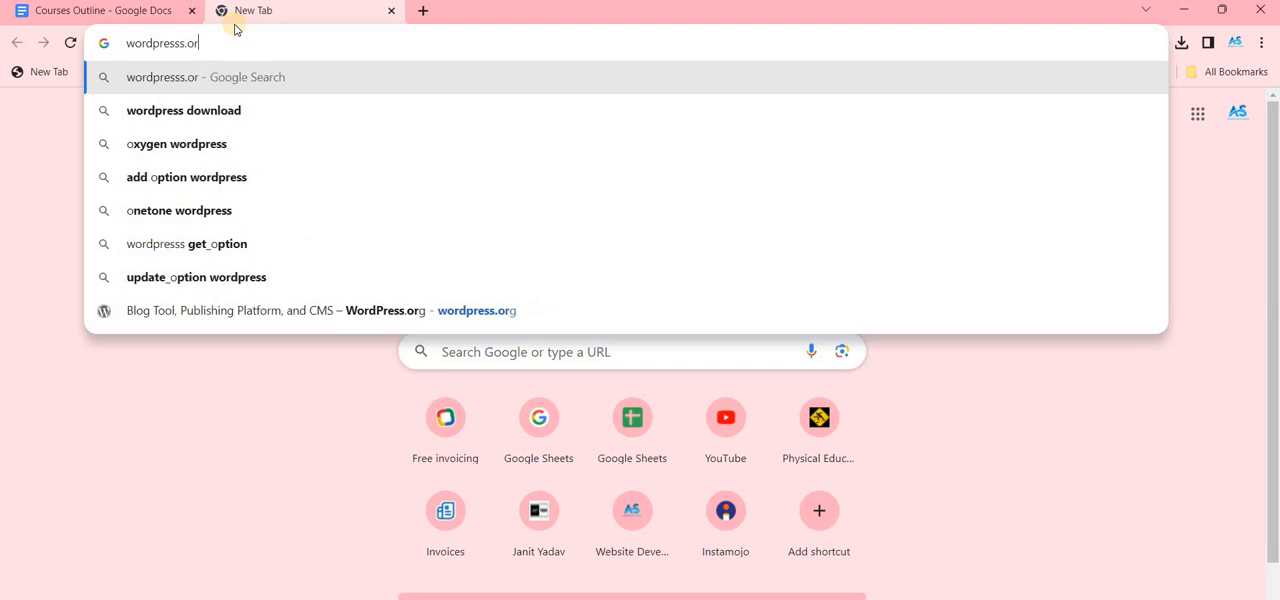
type("g")
key("Return")
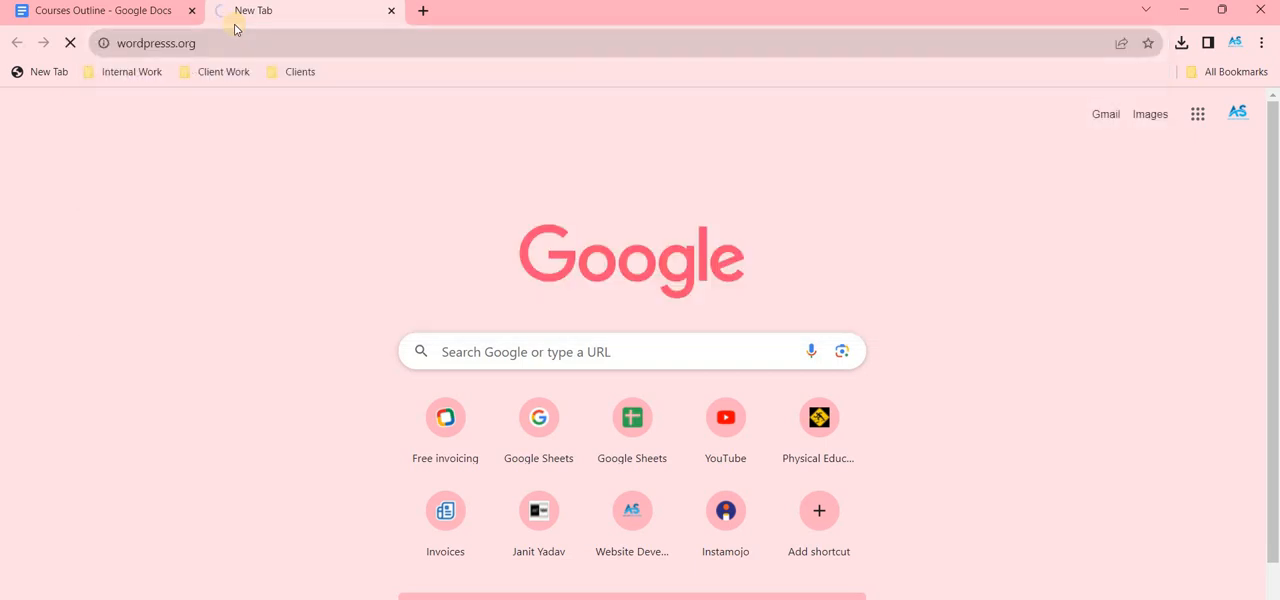
left_click(170, 48)
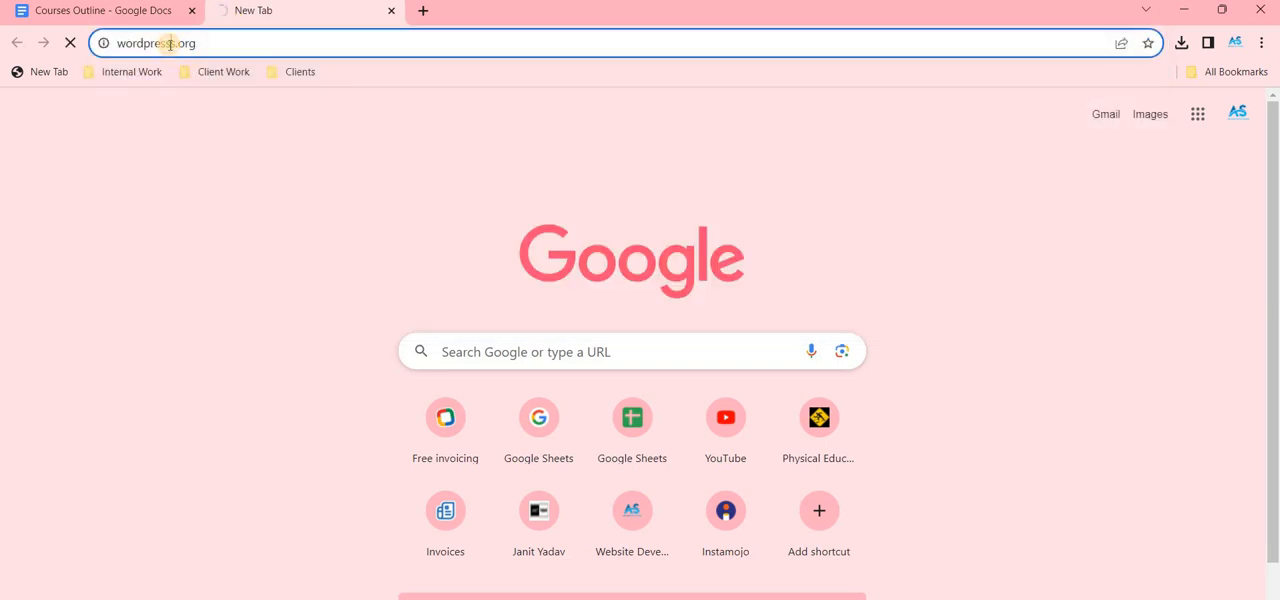
left_click(172, 44)
left_click(172, 44)
key("BackSpace")
key("Return")
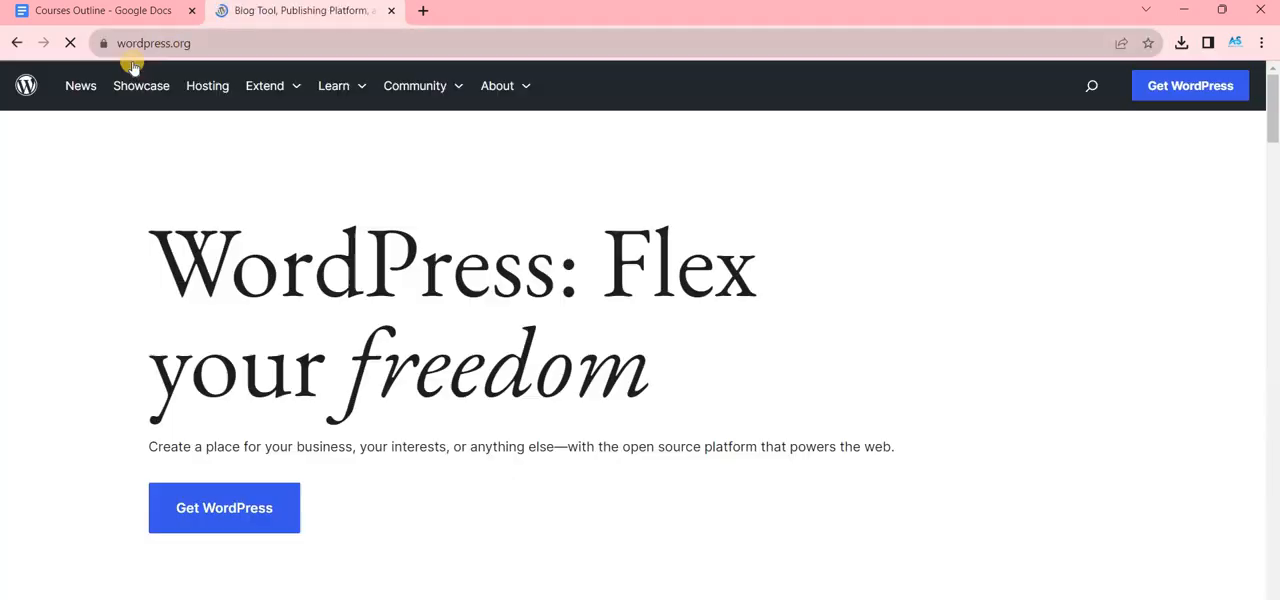
- Download WordPress 6.4 from the Get WordPress page and check the download's progress
left_click(1155, 80)
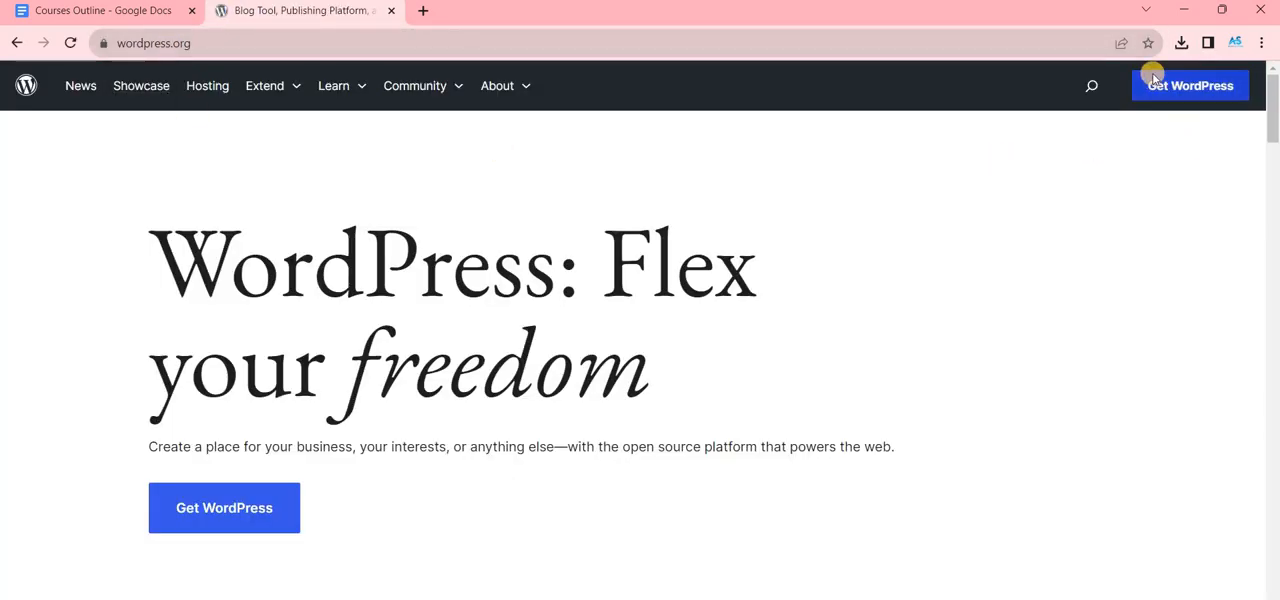
scroll(223, 474, "down", 1)
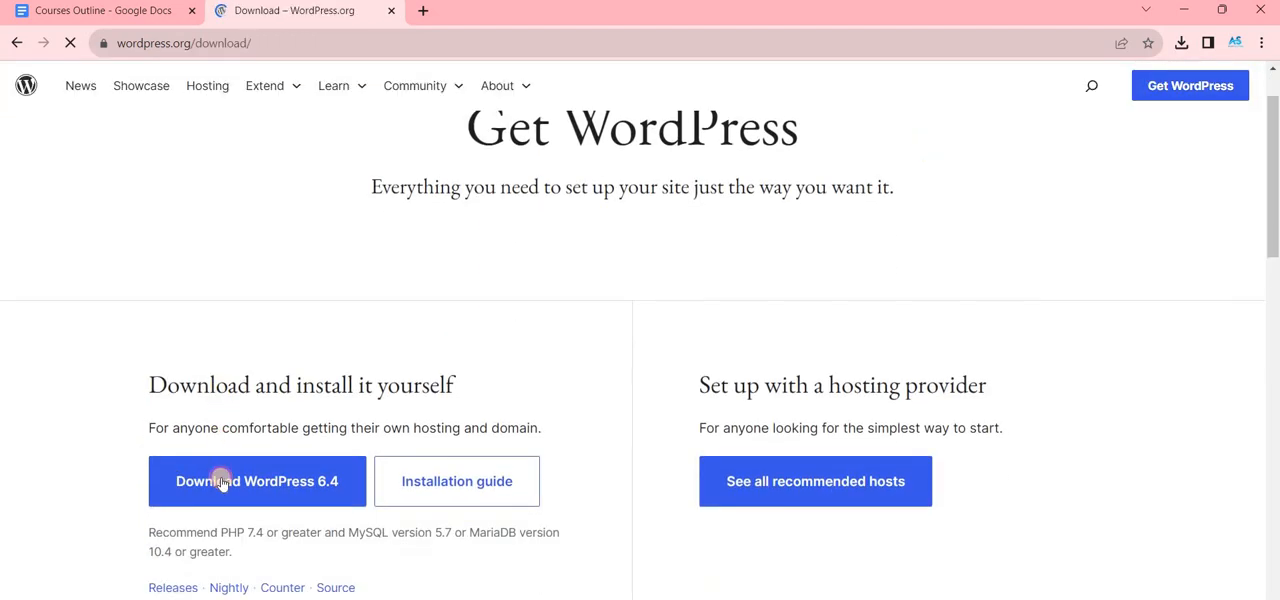
left_click(228, 490)
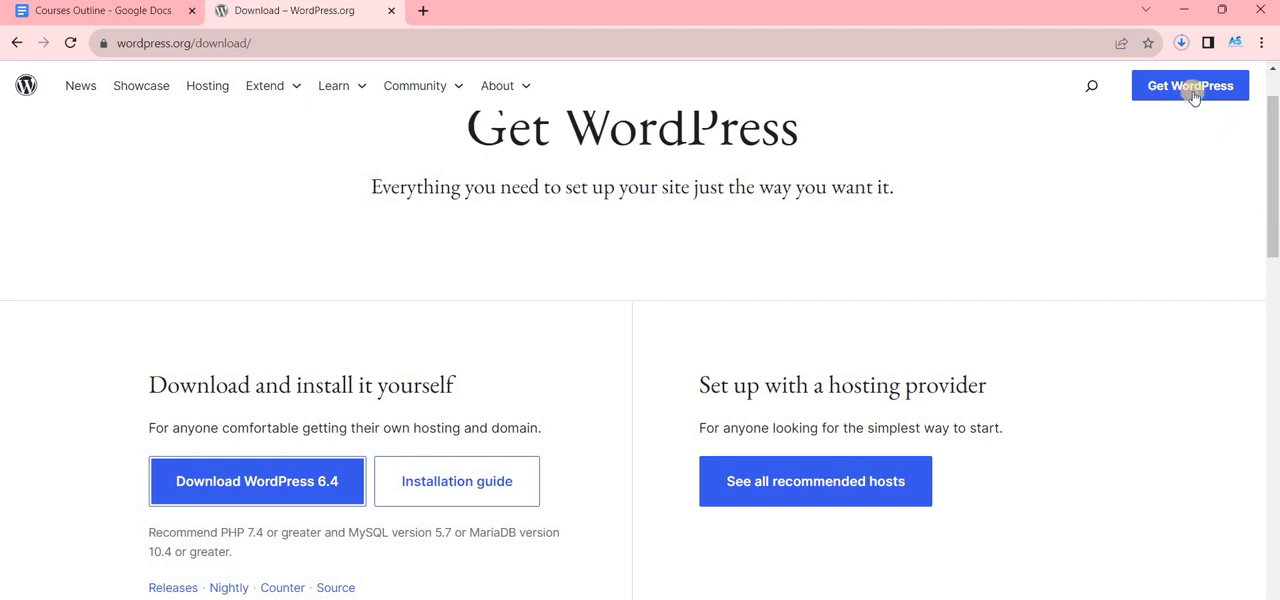
left_click(1181, 42)
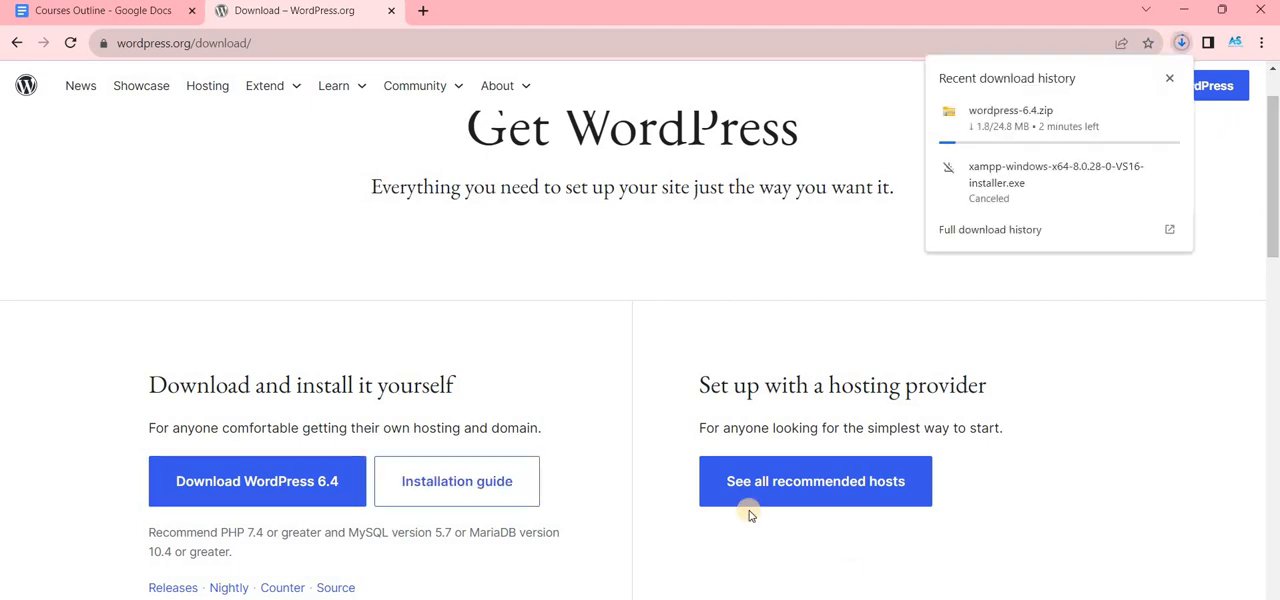
- Switch to the XAMPP Control Panel and start the Apache and MySQL modules
key("alt+Tab")
left_click(633, 211)
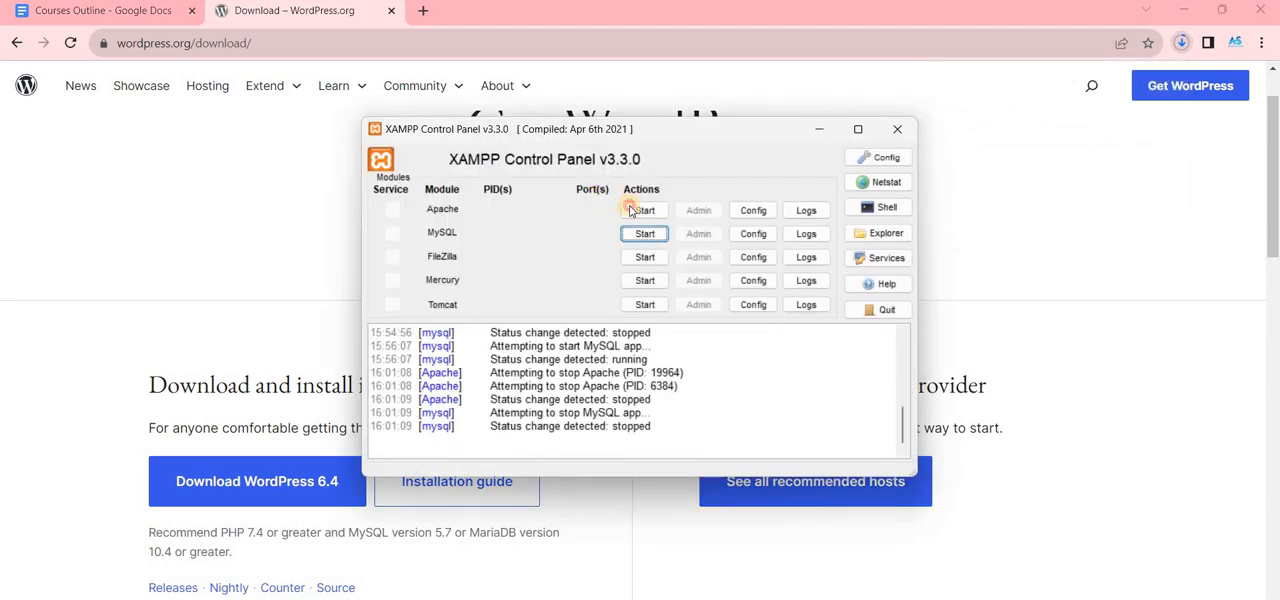
left_click(634, 234)
left_click(107, 342)
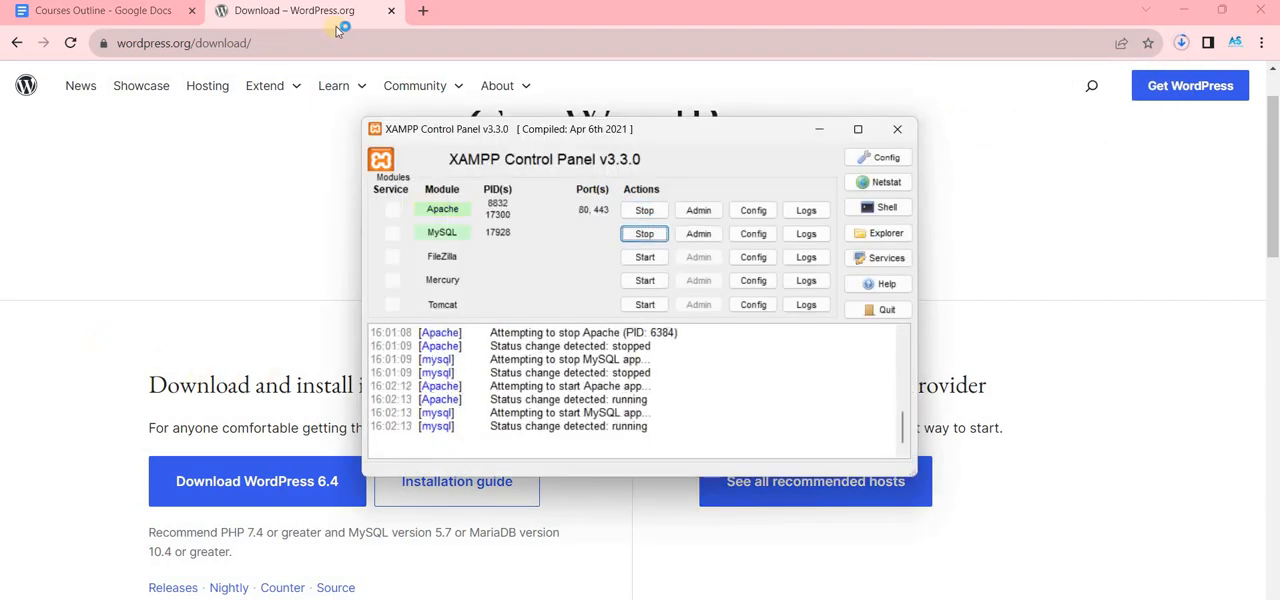
- Load localhost in a new browser tab and open phpMyAdmin from the XAMPP dashboard in a separate tab
left_click(424, 9)
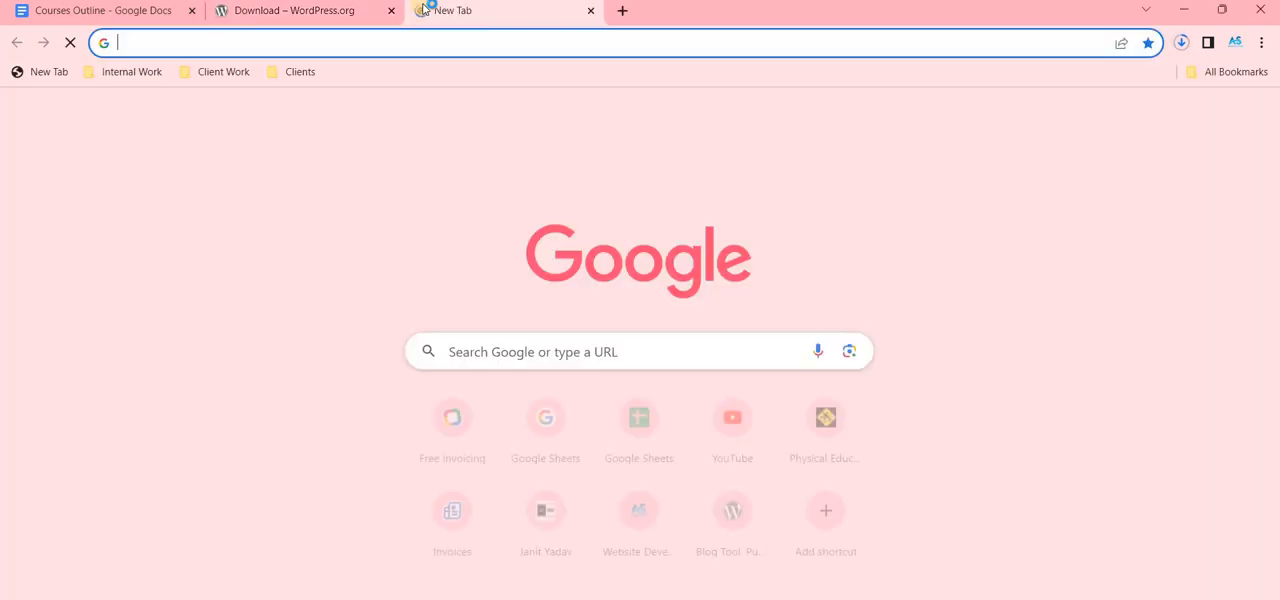
type("localhost")
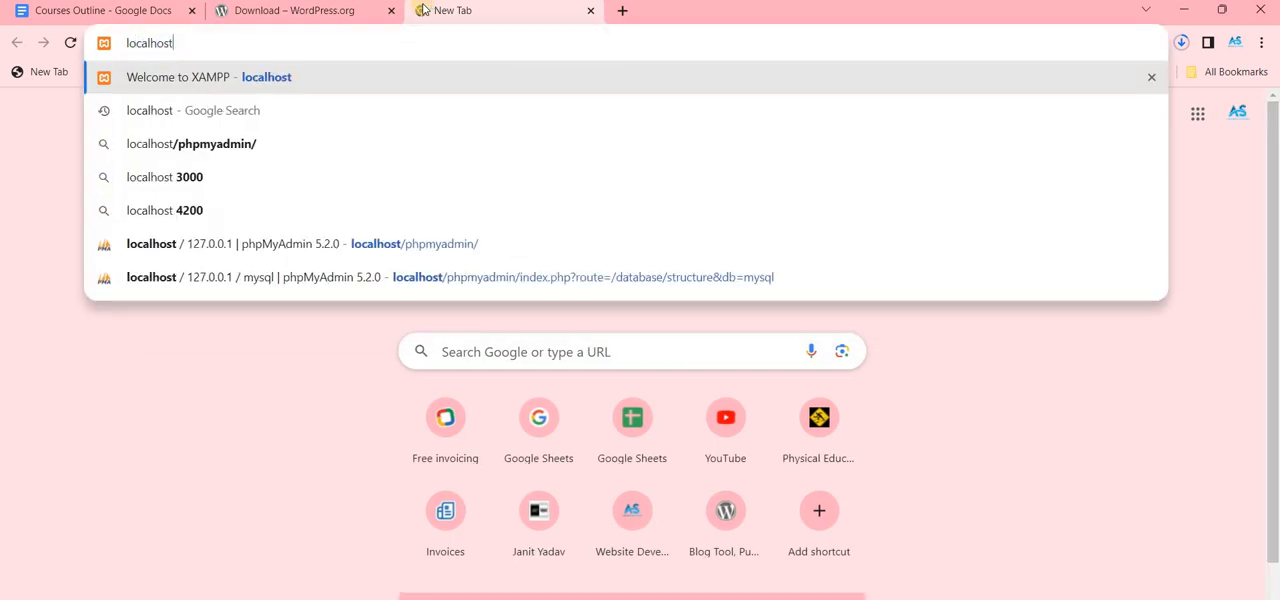
key("Return")
middle_click(612, 88)
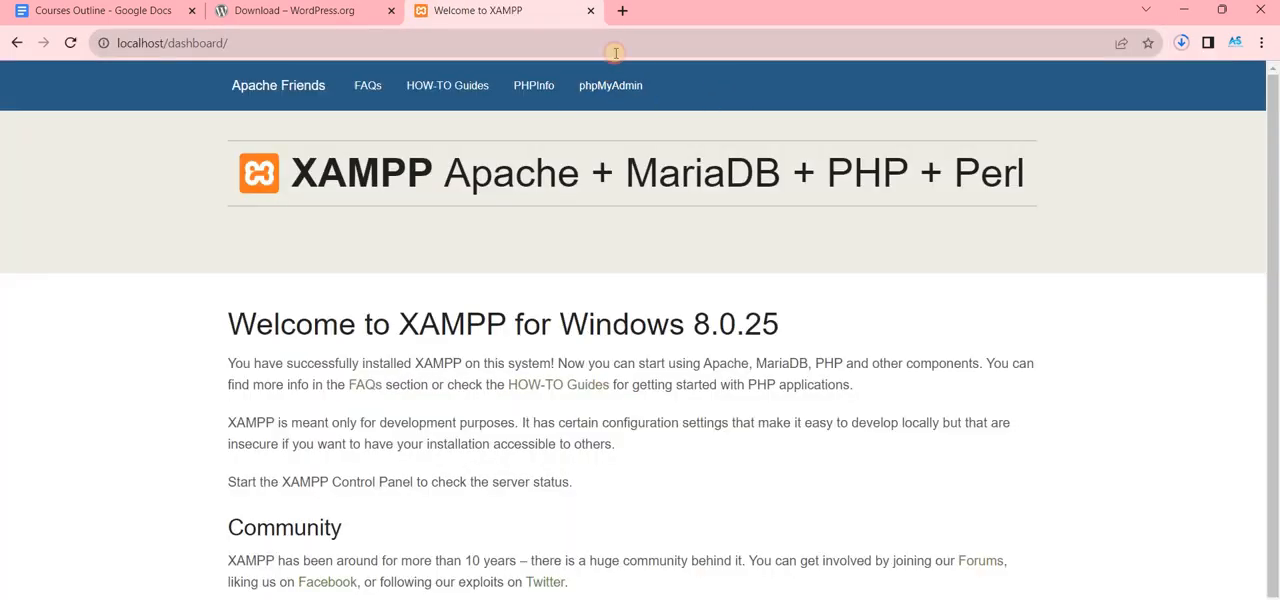
left_click(613, 22)
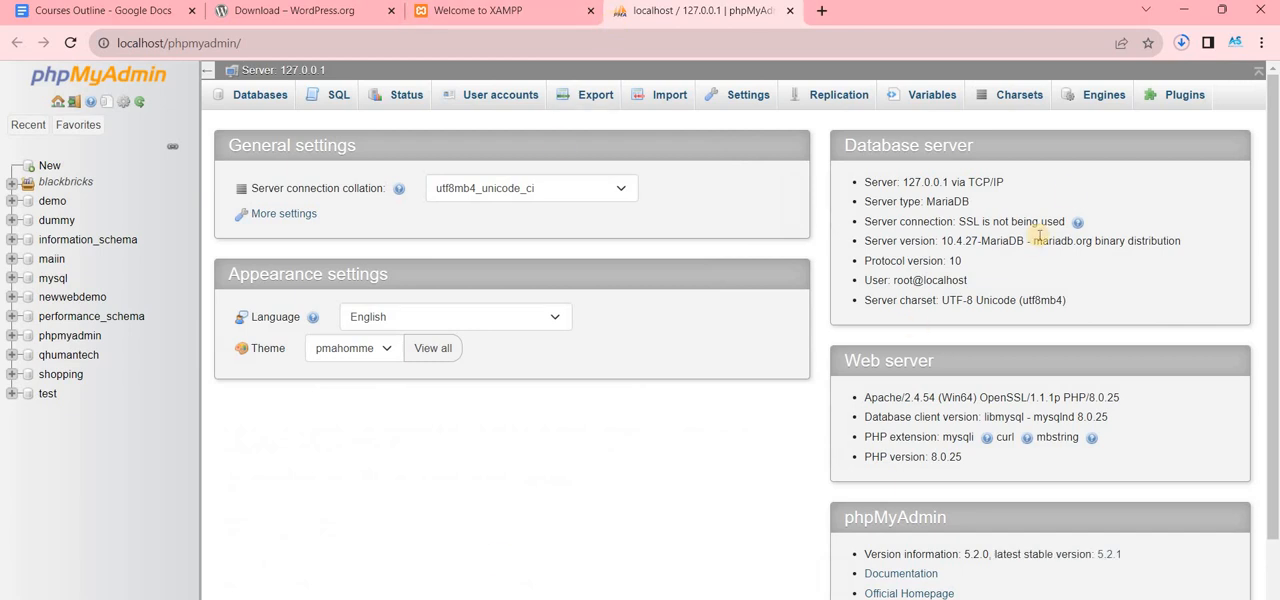
- Check the progress of the wordpress-6.4.zip download and switch to the Downloads folder in File Explorer
left_click(1183, 43)
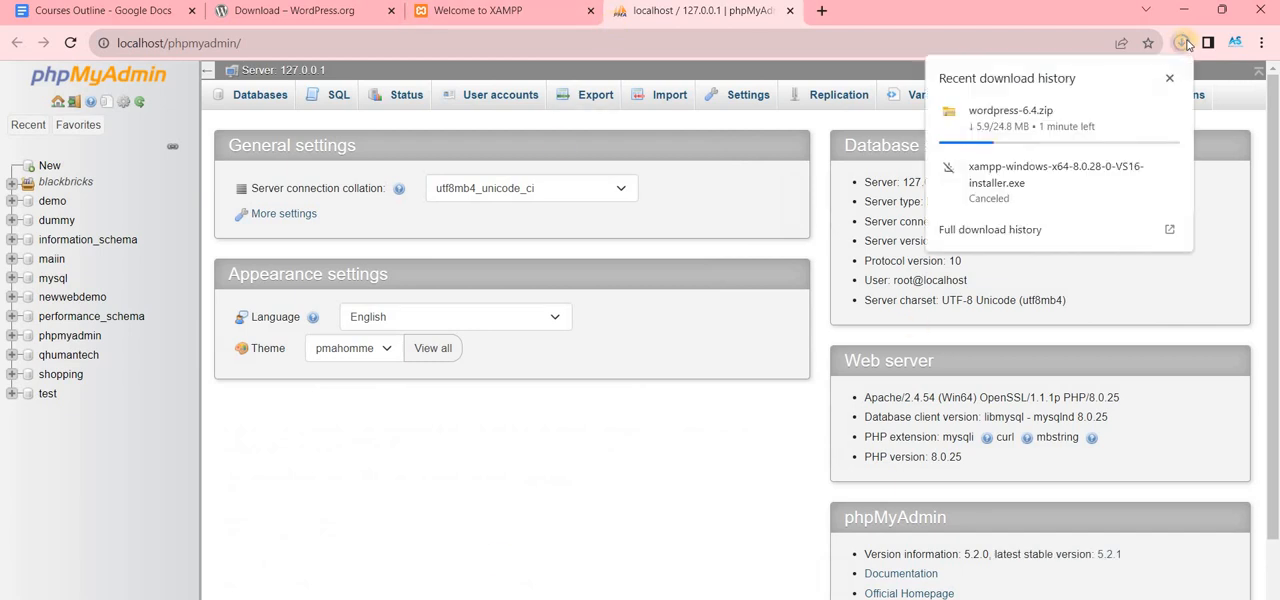
left_click(971, 105)
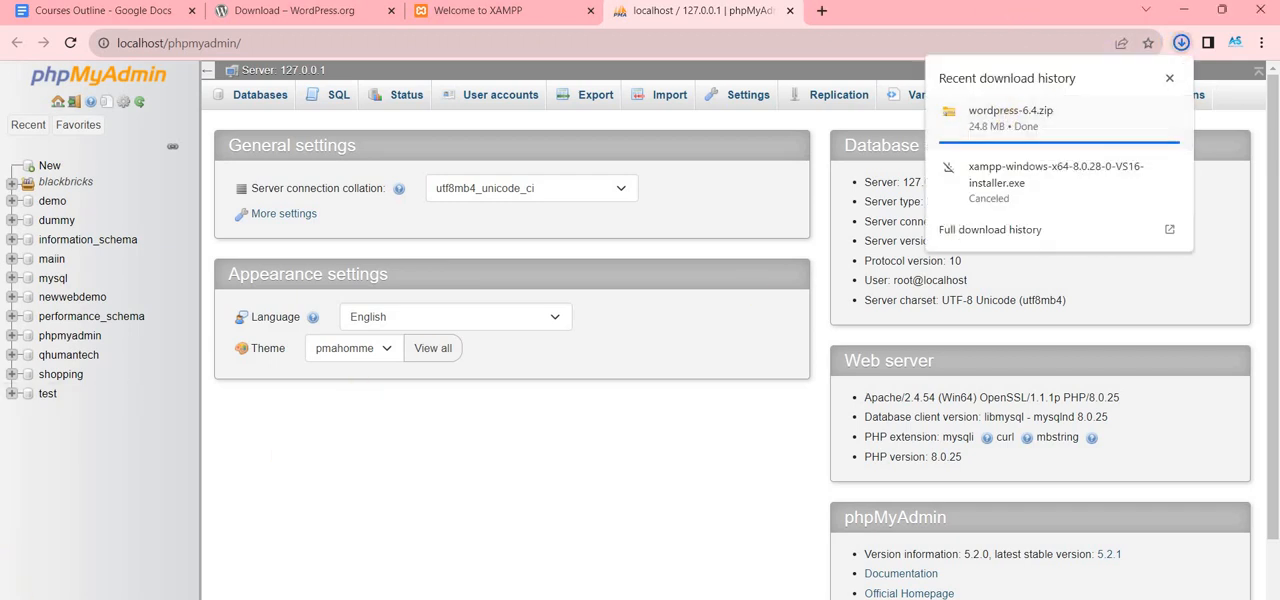
left_click(643, 598)
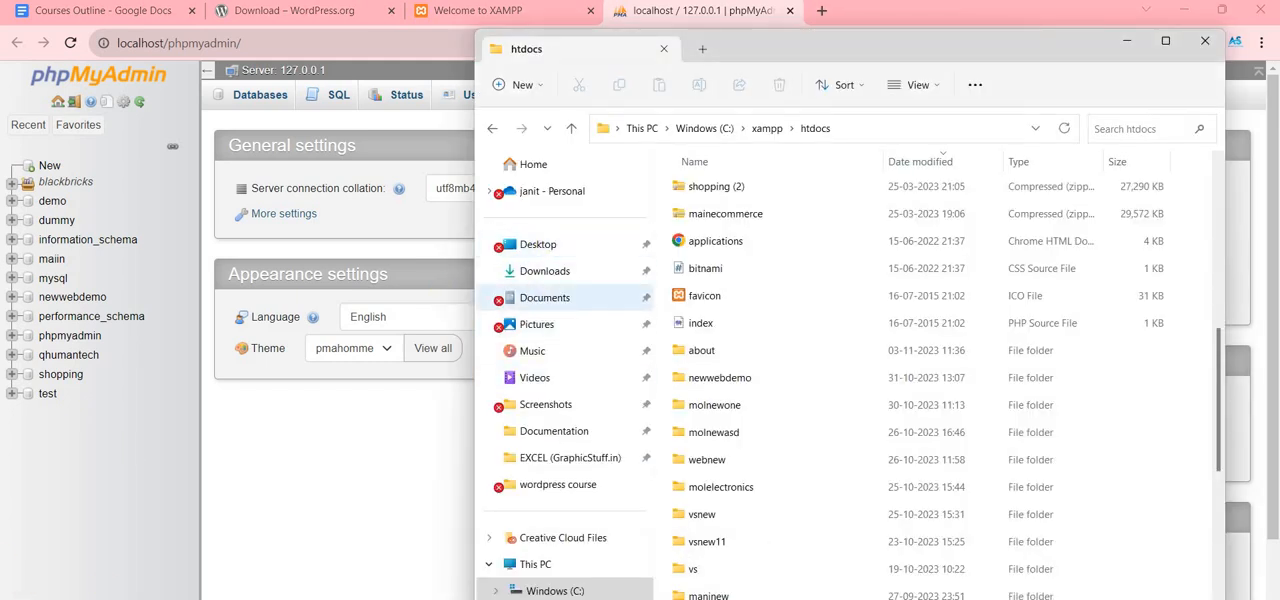
left_click(641, 262)
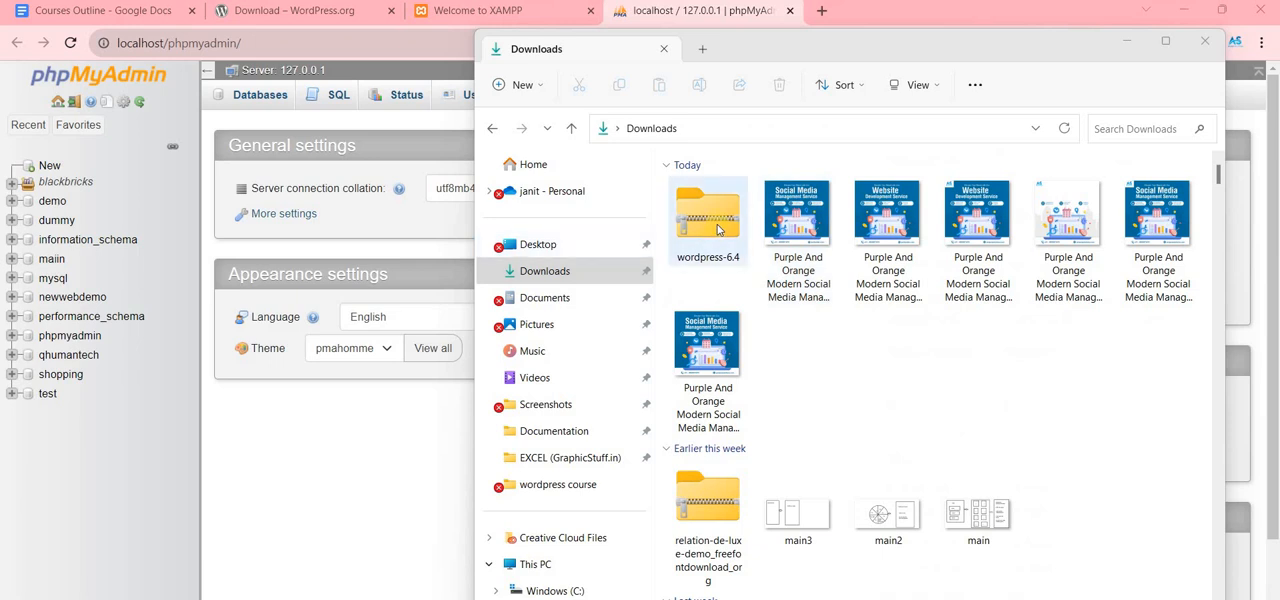
- Extract the downloaded wordpress-6.4 archive inside the Downloads folder
left_click(716, 240)
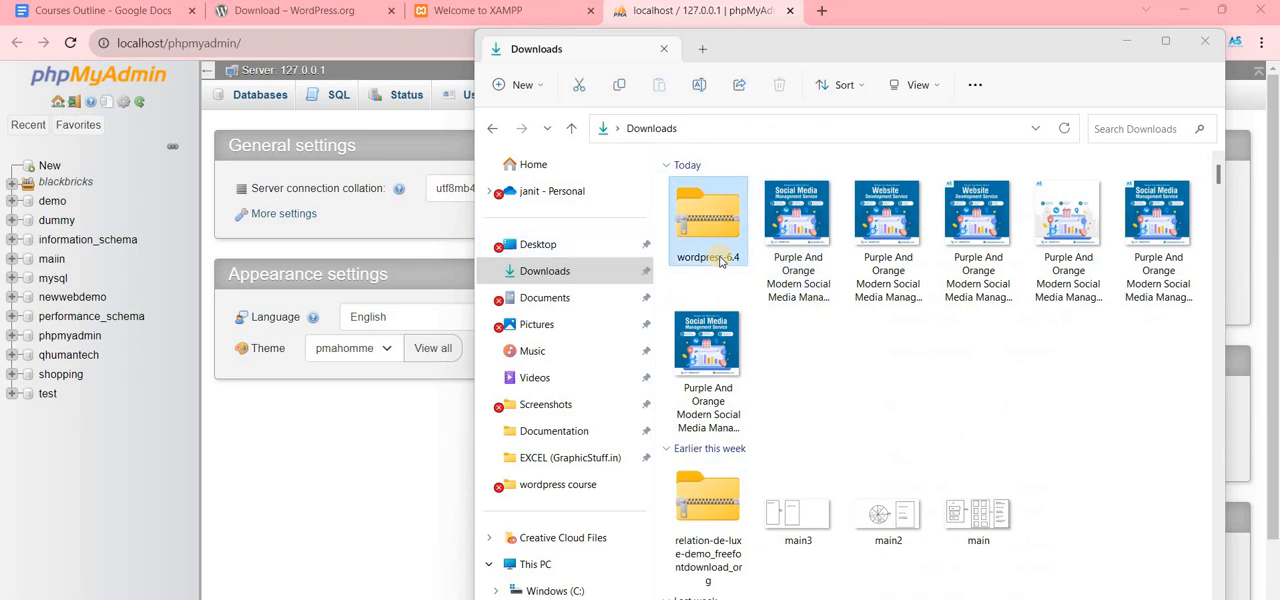
right_click(710, 198)
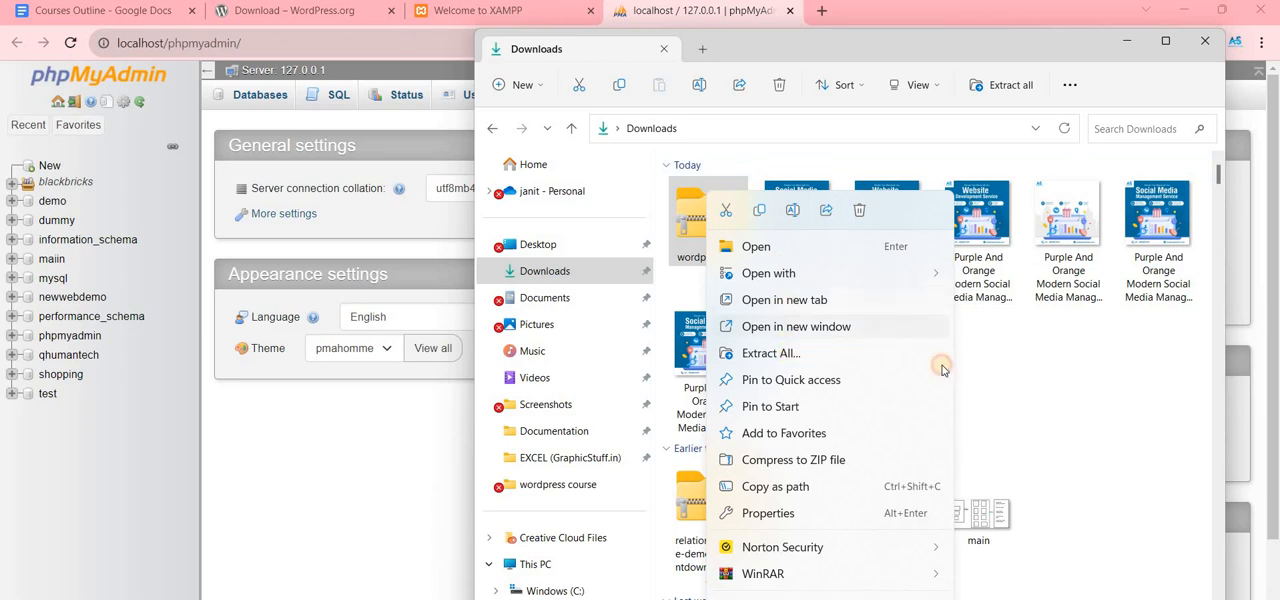
left_click(900, 353)
left_click(757, 479)
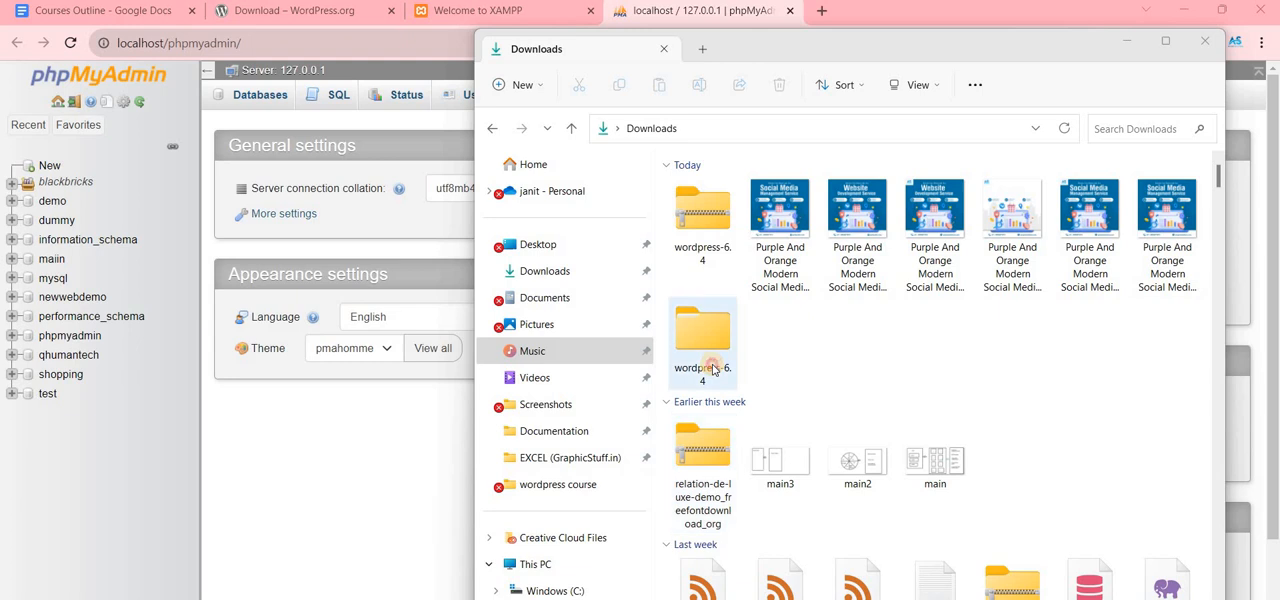
- Open the extracted wordpress-6.4 folder and rename the wordpress folder inside it to newone
left_click(697, 312)
double_click(697, 312)
left_click(714, 209)
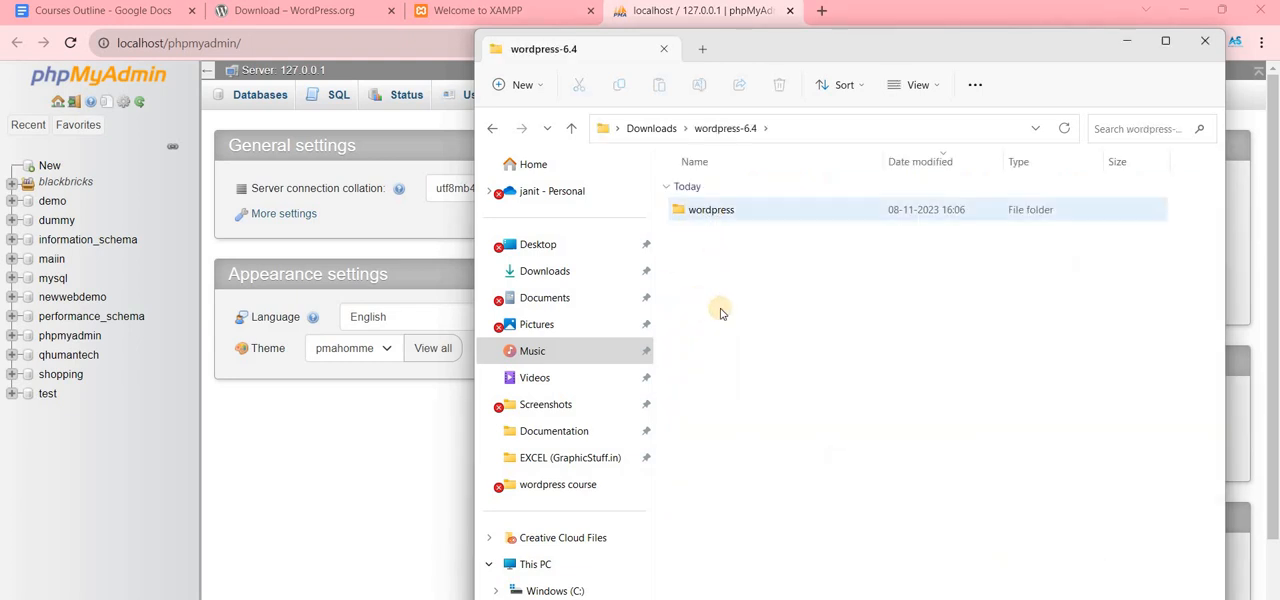
right_click(751, 214)
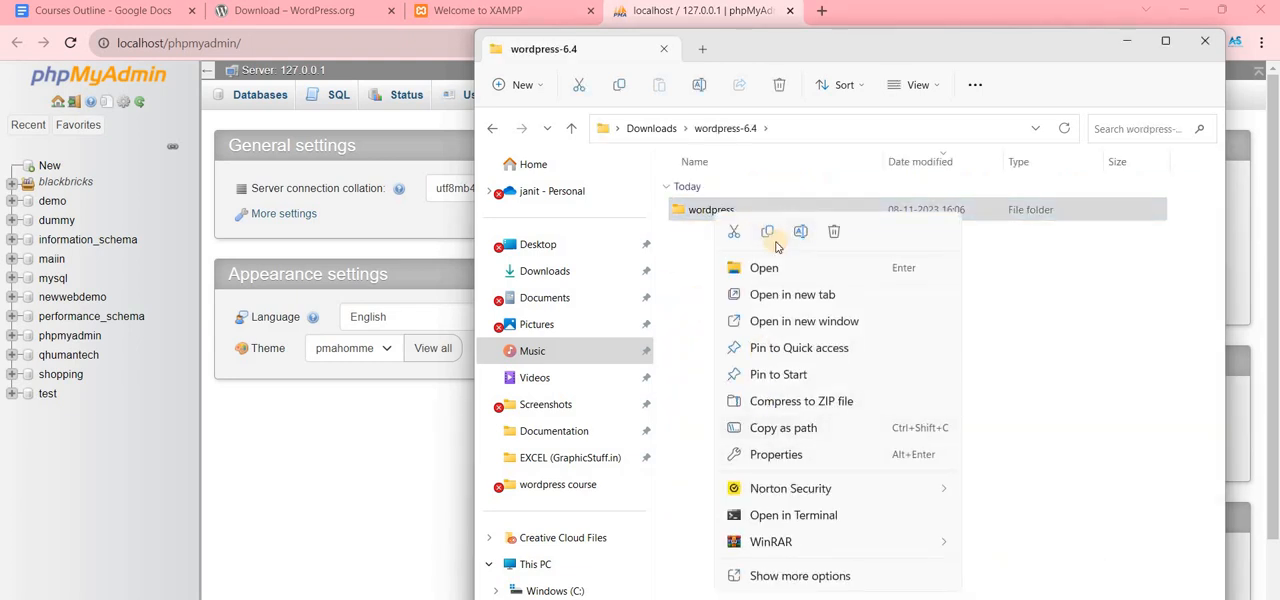
key("F2")
key("BackSpace")
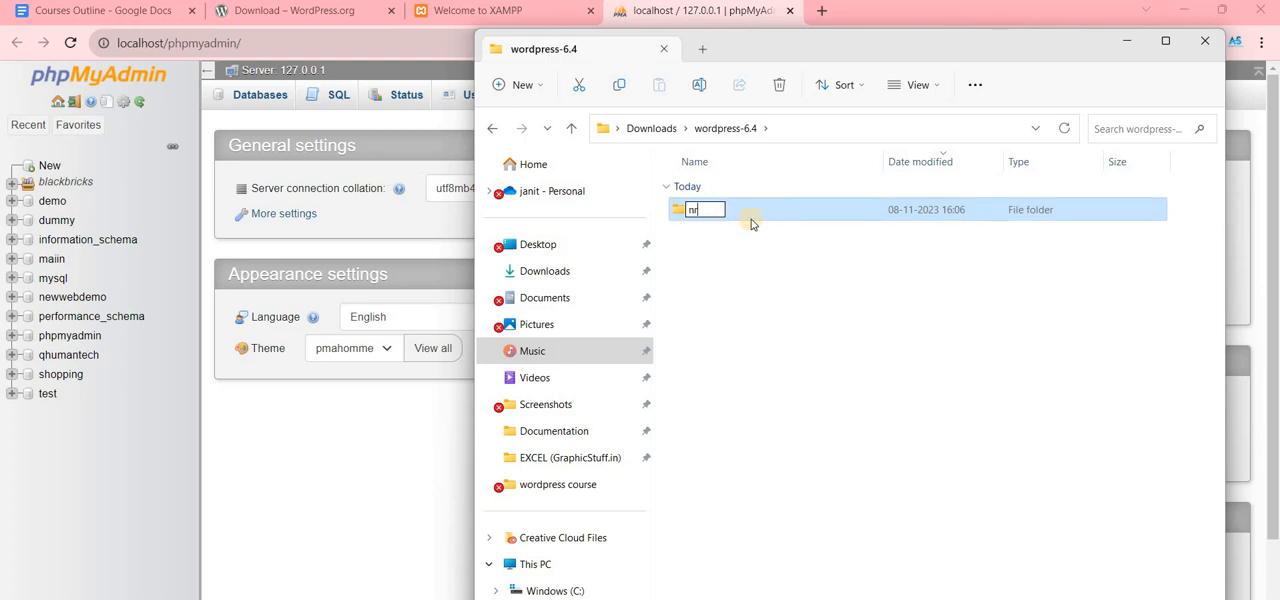
type("newone")
left_click(782, 213)
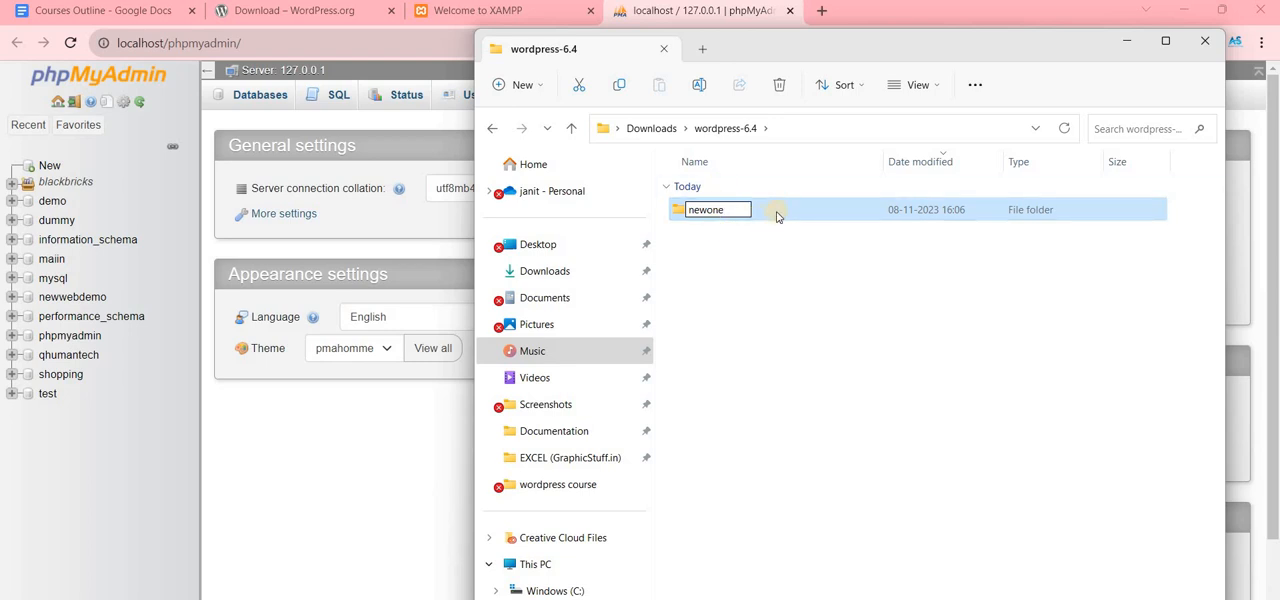
- Look inside the newone folder and copy the folder into C:\xampp\htdocs
double_click(742, 210)
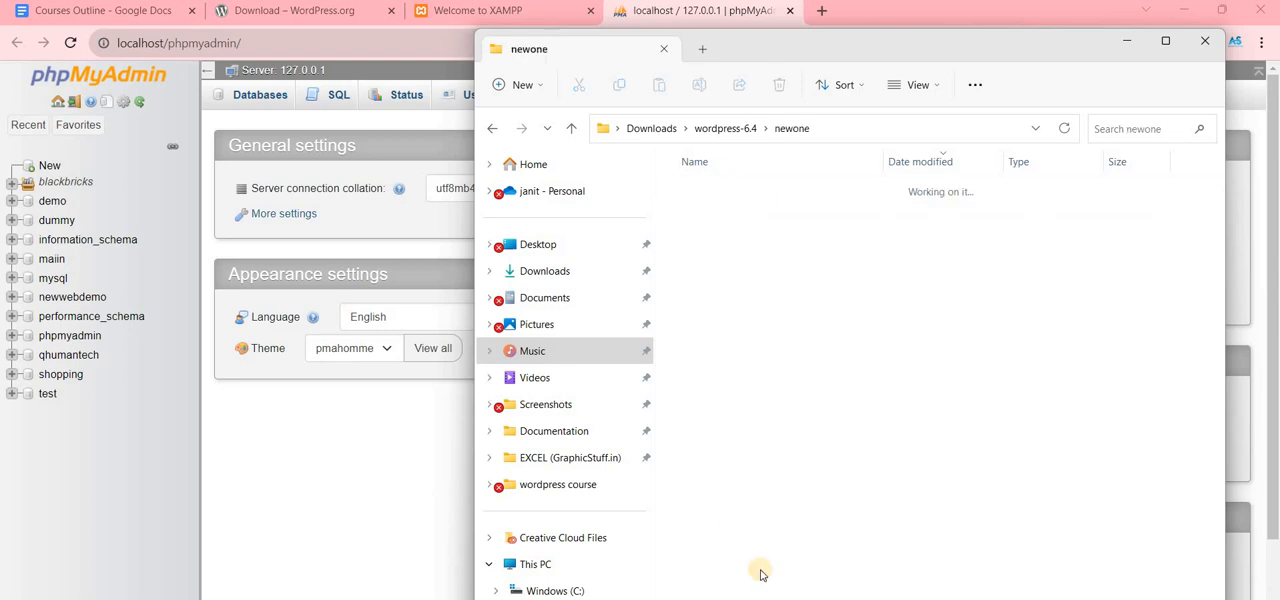
left_click(738, 128)
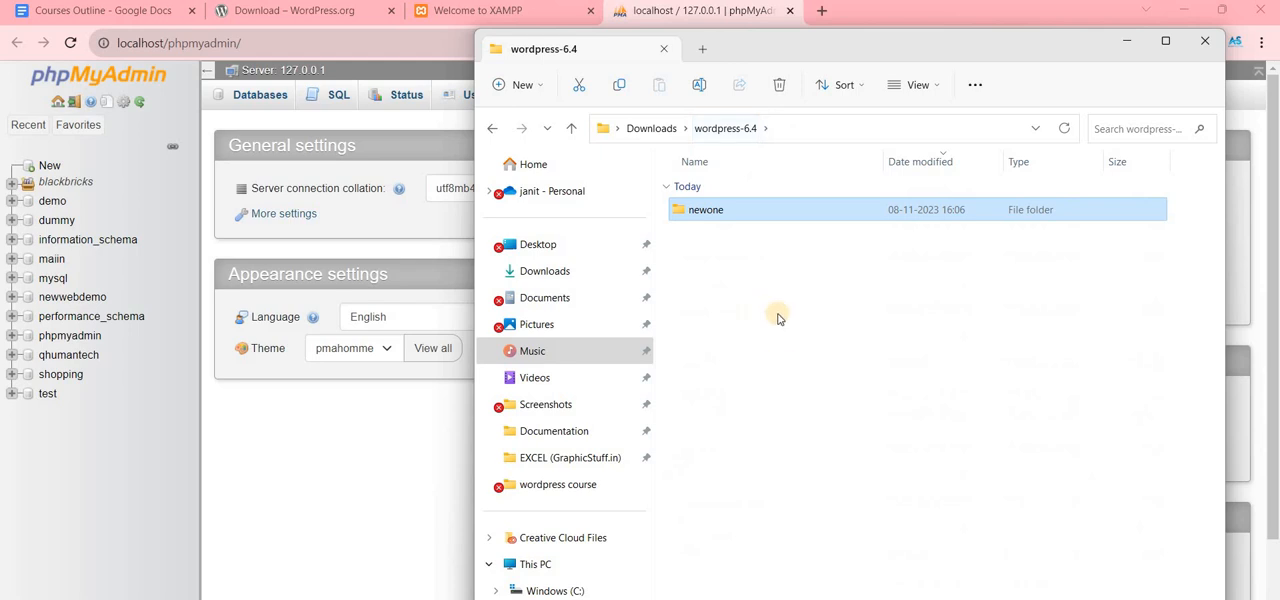
right_click(800, 215)
left_click(565, 591)
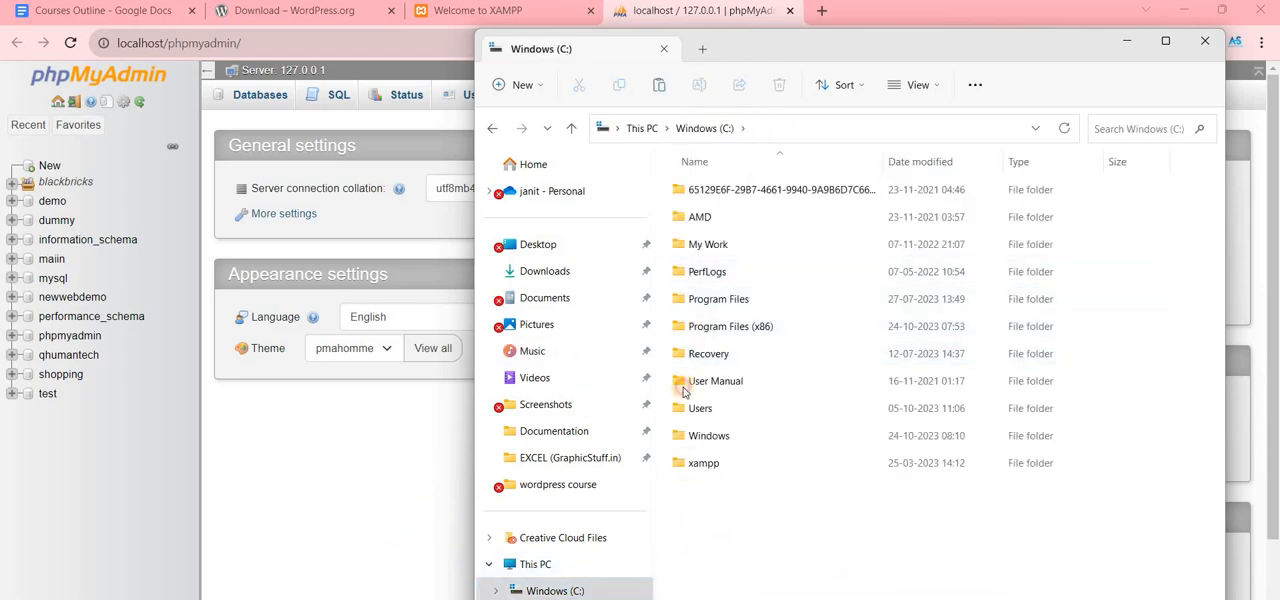
double_click(701, 463)
left_click(709, 328)
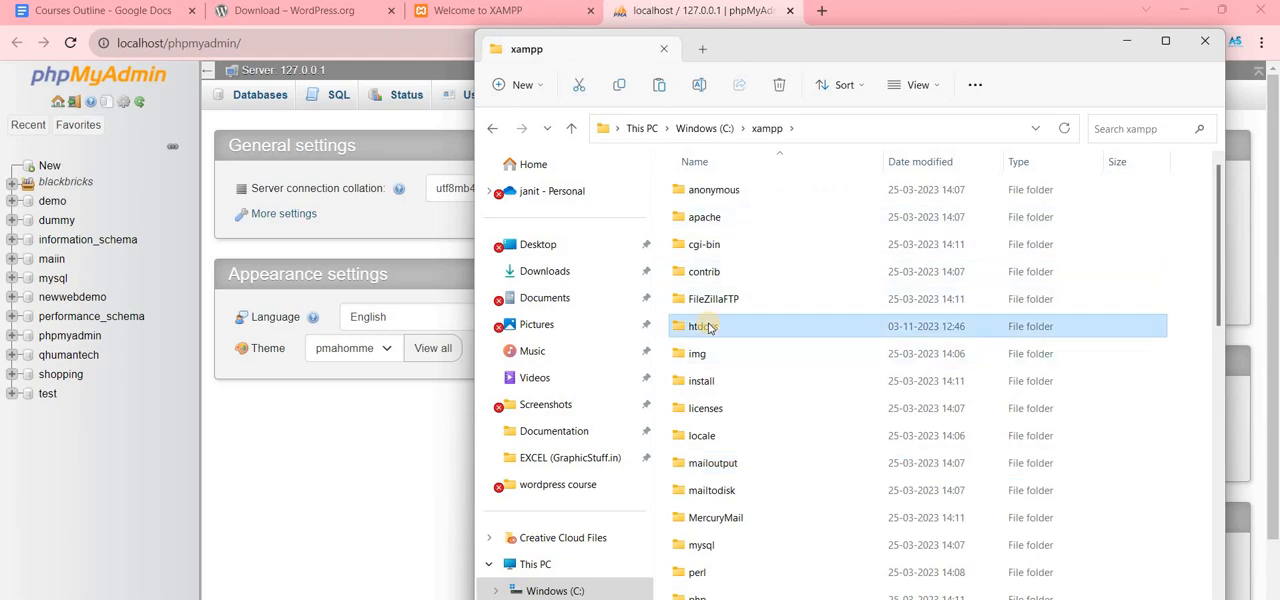
double_click(709, 328)
scroll(735, 330, "down", 2)
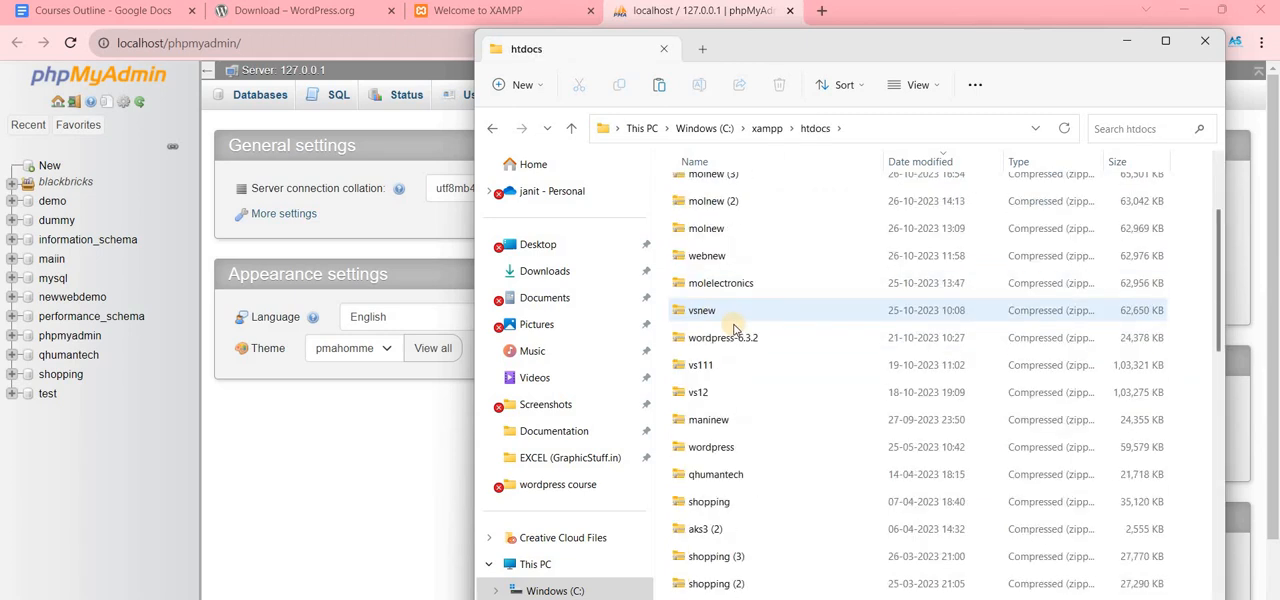
key("ctrl+v")
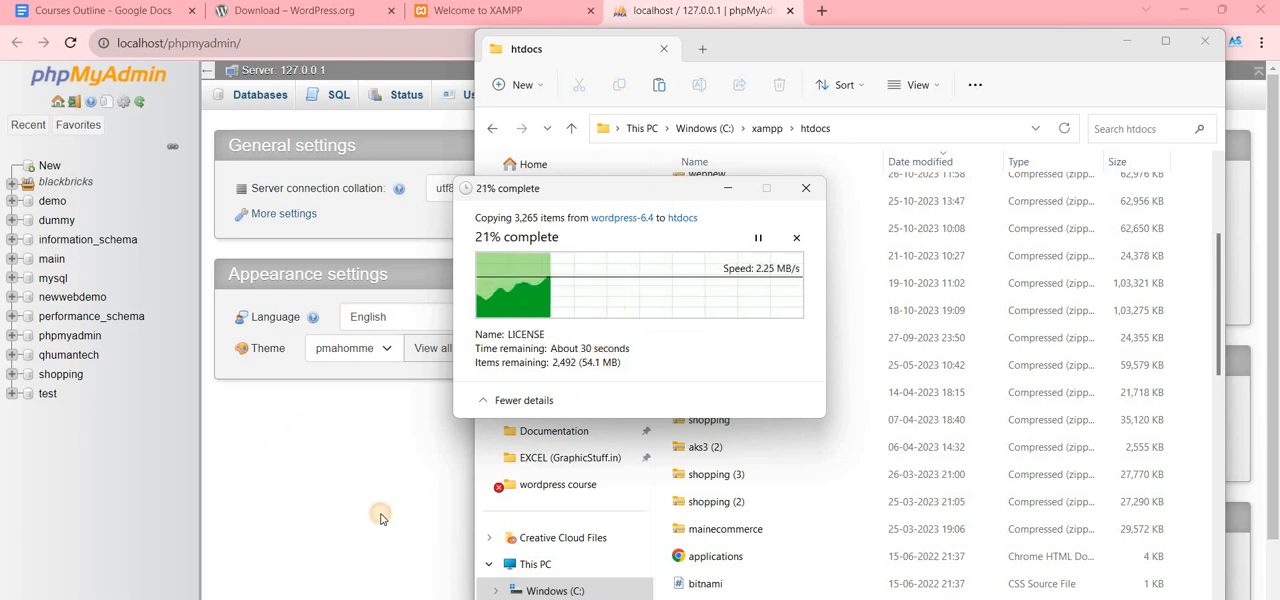
- Return to the browser and load localhost in a new tab
left_click(778, 24)
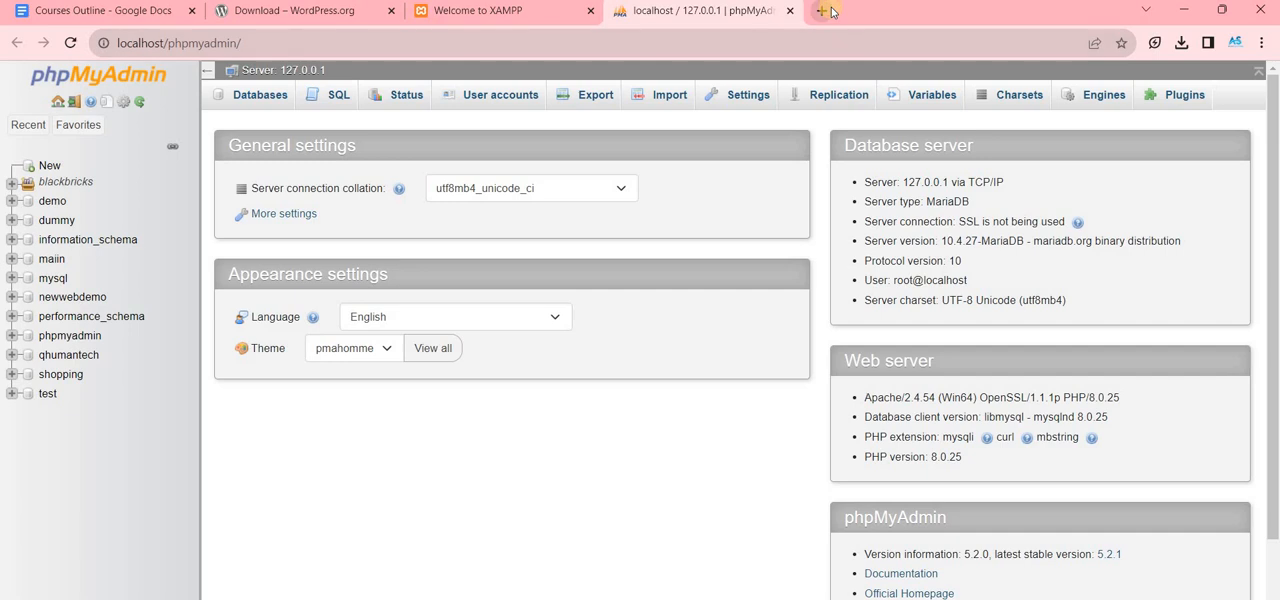
left_click(822, 10)
type("los")
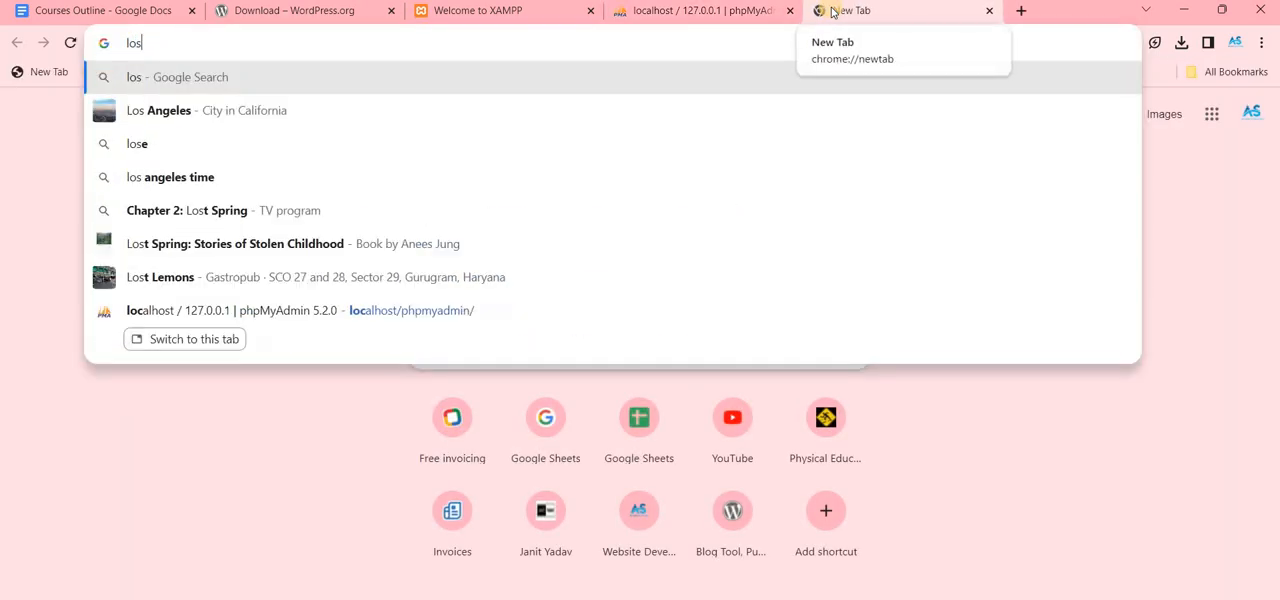
key("BackSpace")
type("cal")
key("Return")
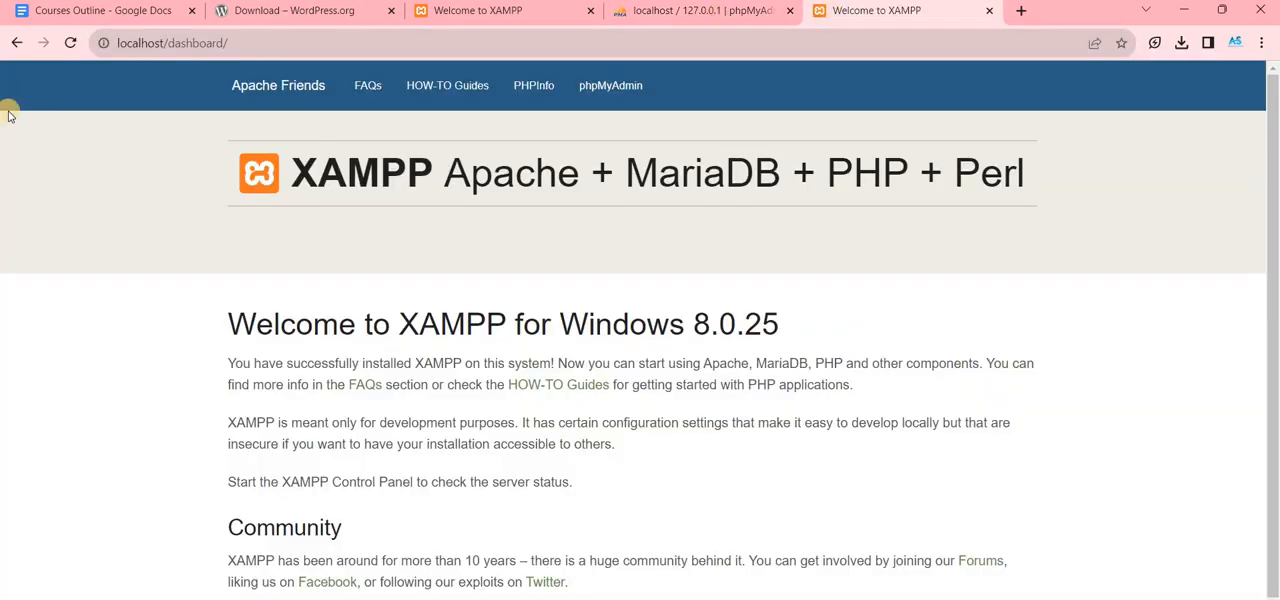
- Switch to File Explorer to check the htdocs folder for the copied site folder, and return to the browser
key("alt+Tab")
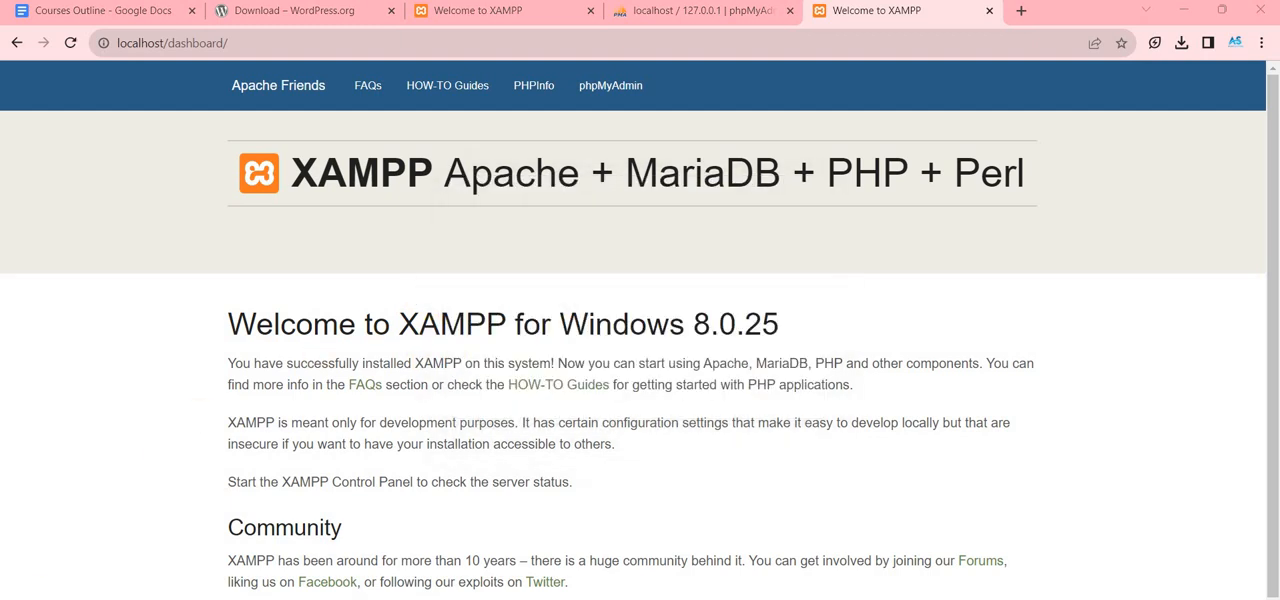
mouse_move(642, 599)
left_click(595, 588)
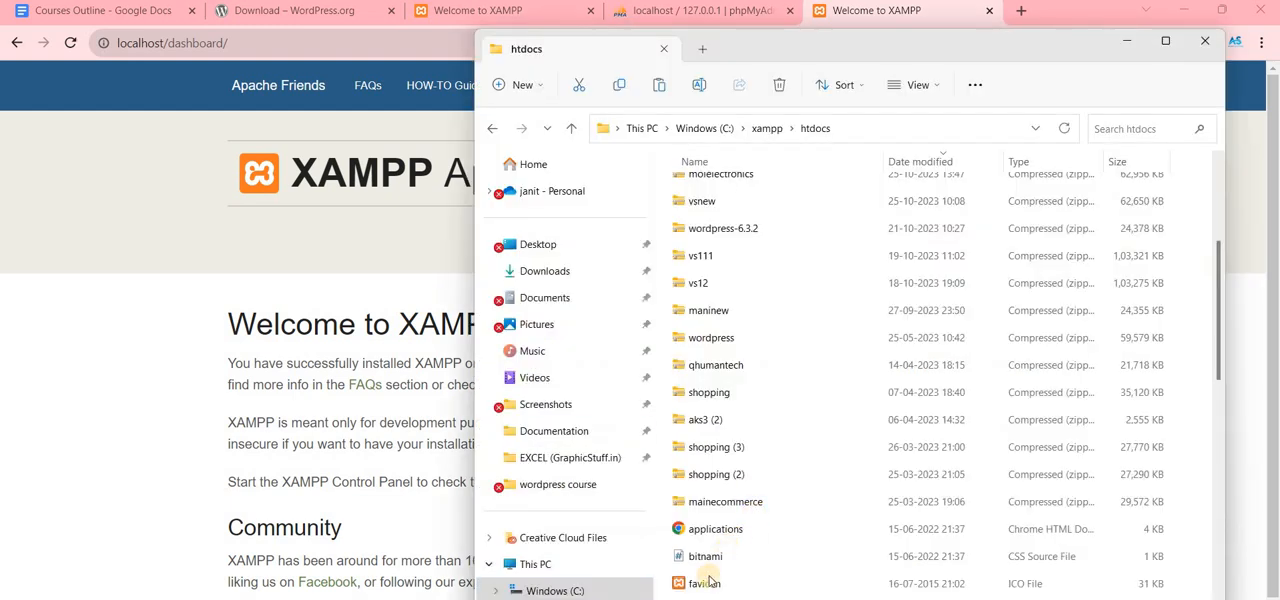
scroll(686, 578, "down", 1)
left_click(128, 417)
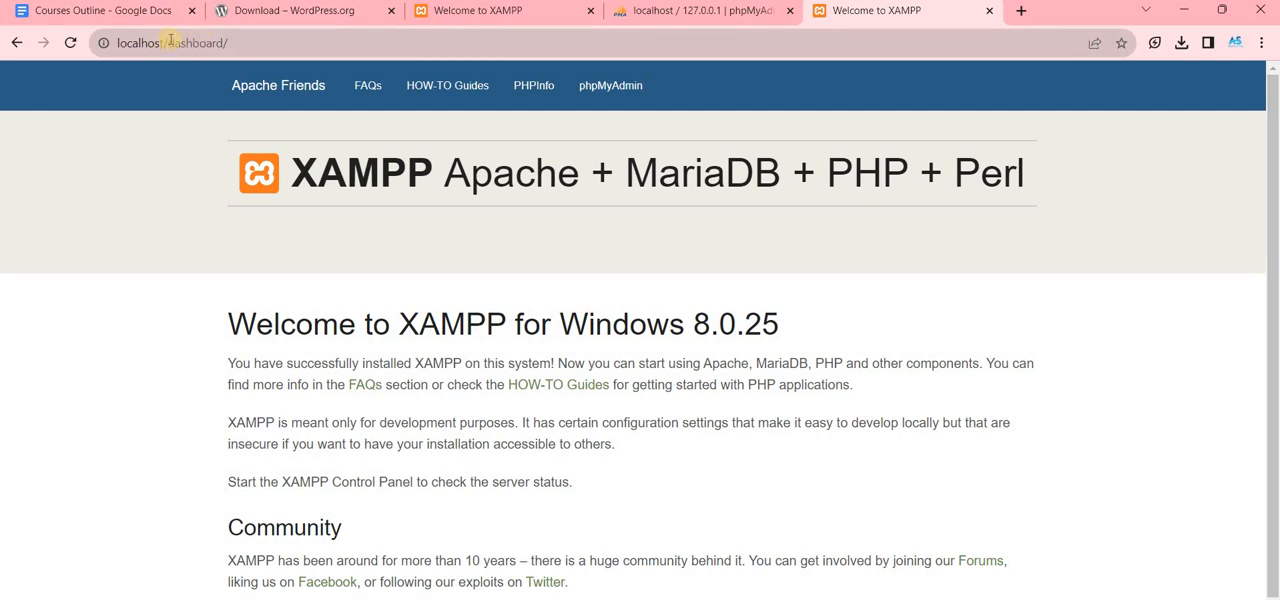
- Load localhost/newone and continue the WordPress setup with English (United States) as the language
double_click(275, 32)
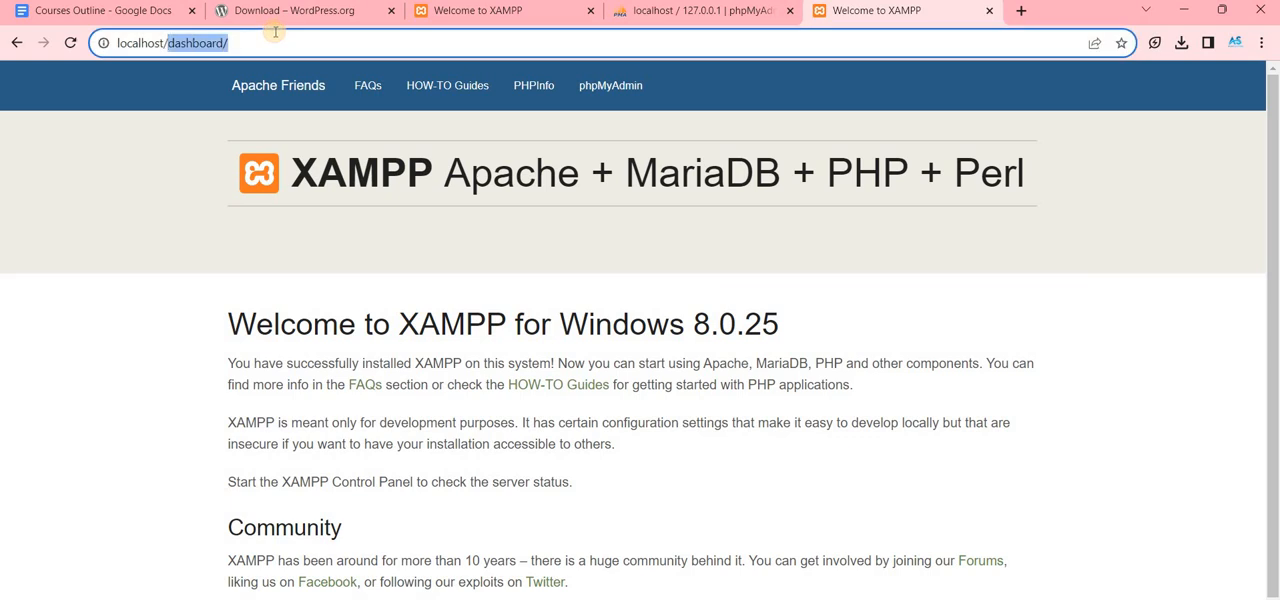
type("newone")
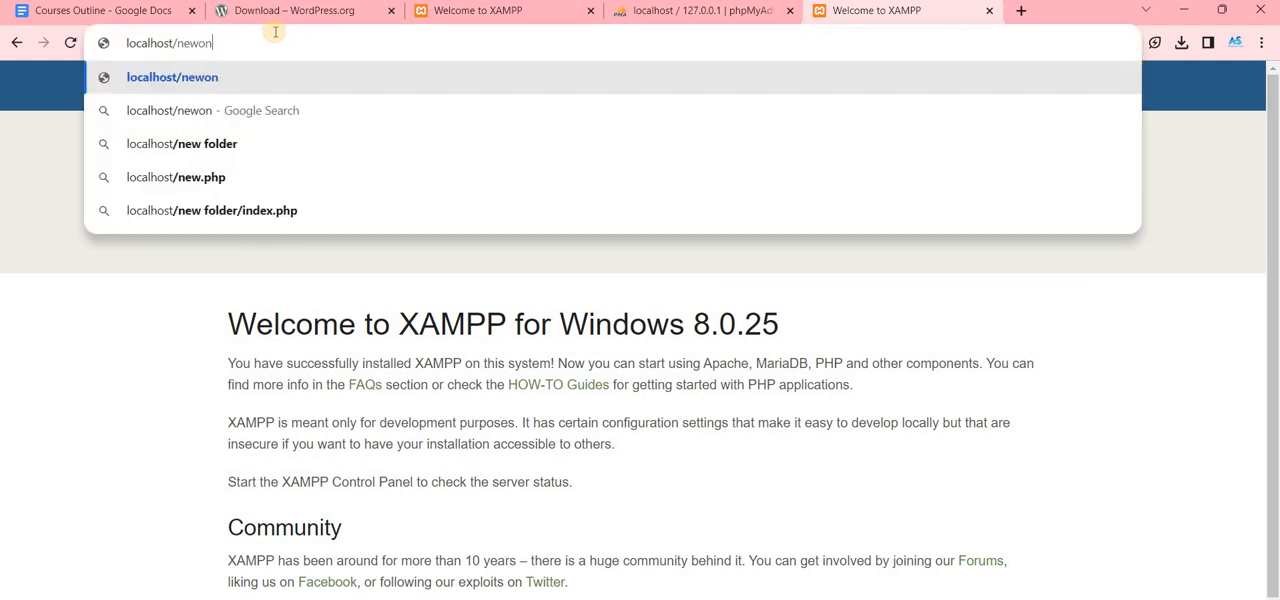
key("Return")
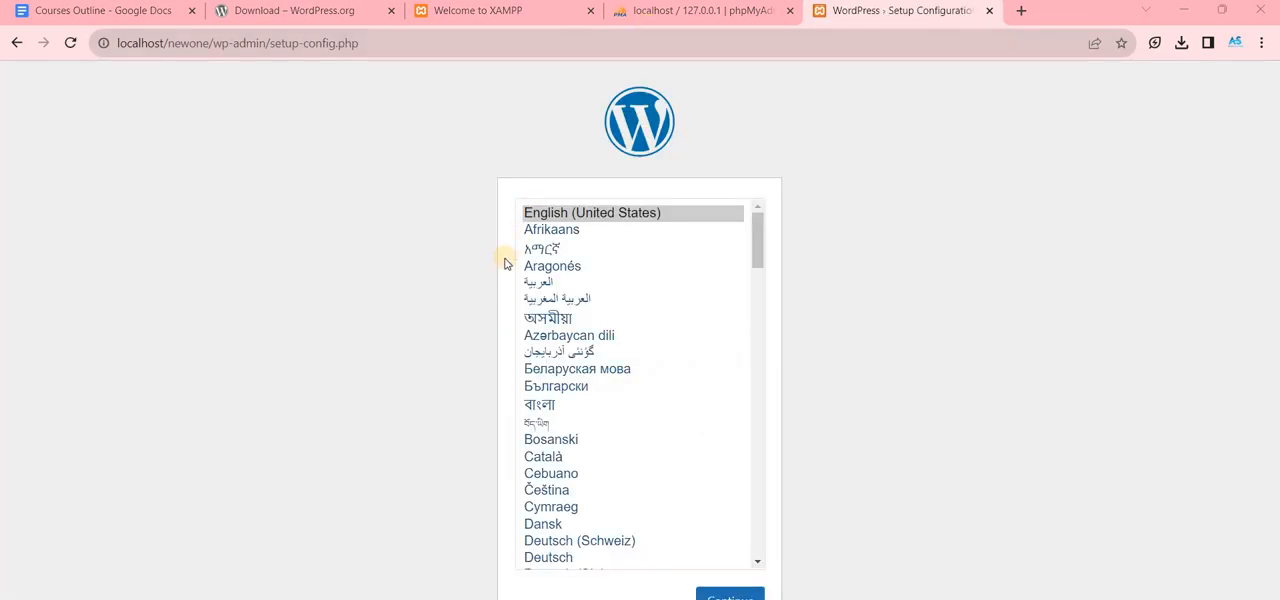
scroll(594, 300, "down", 1)
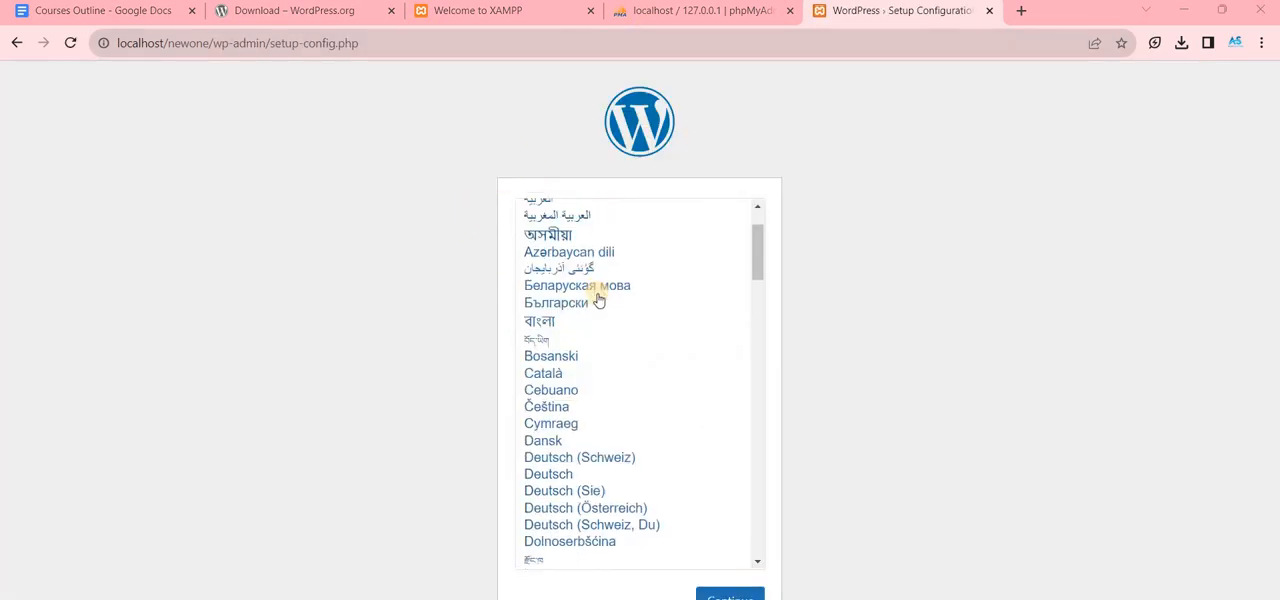
scroll(680, 214, "up", 1)
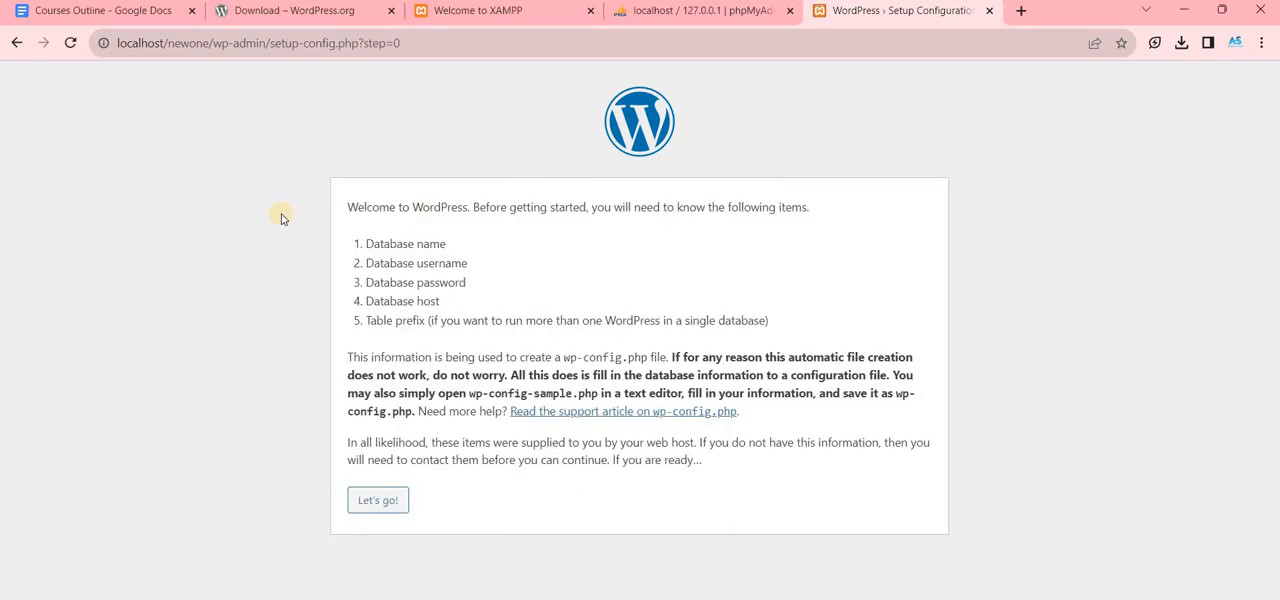
- Review the database items WordPress requires and proceed to the database connection details form
left_click_drag(535, 200, 361, 113)
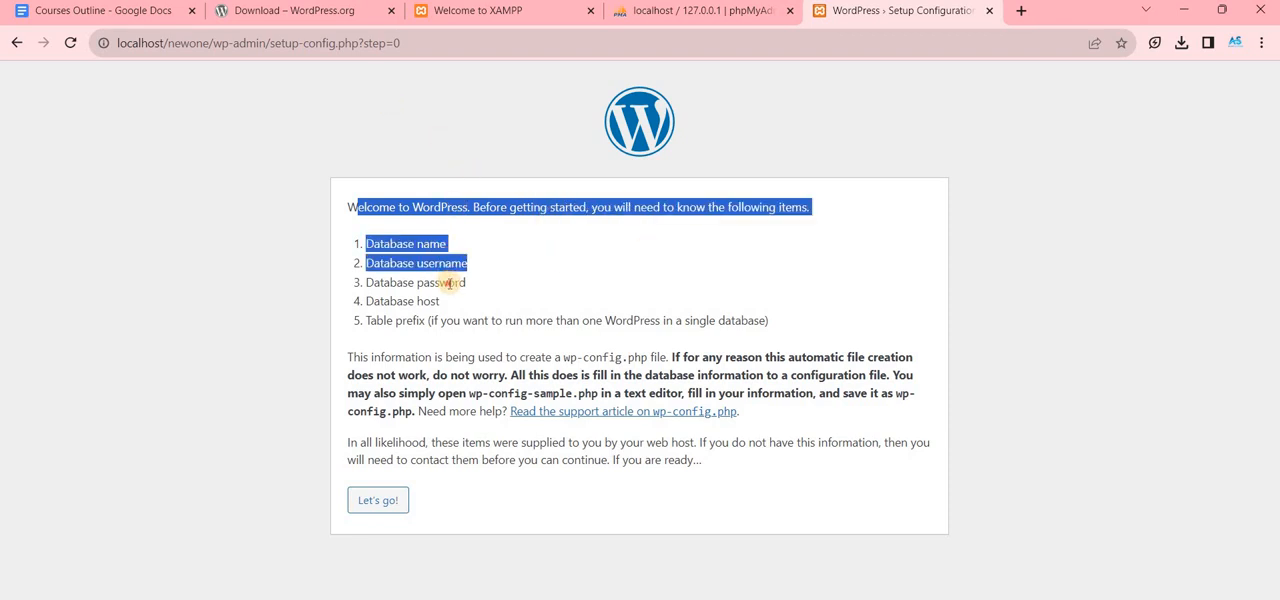
left_click(421, 305)
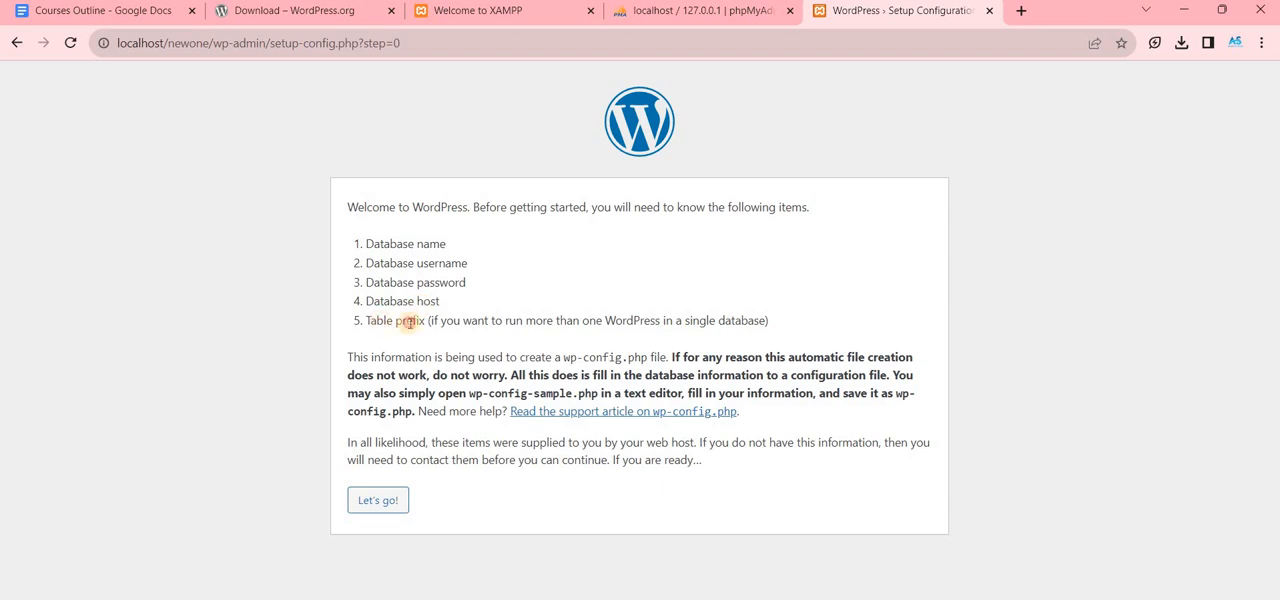
left_click_drag(383, 321, 452, 322)
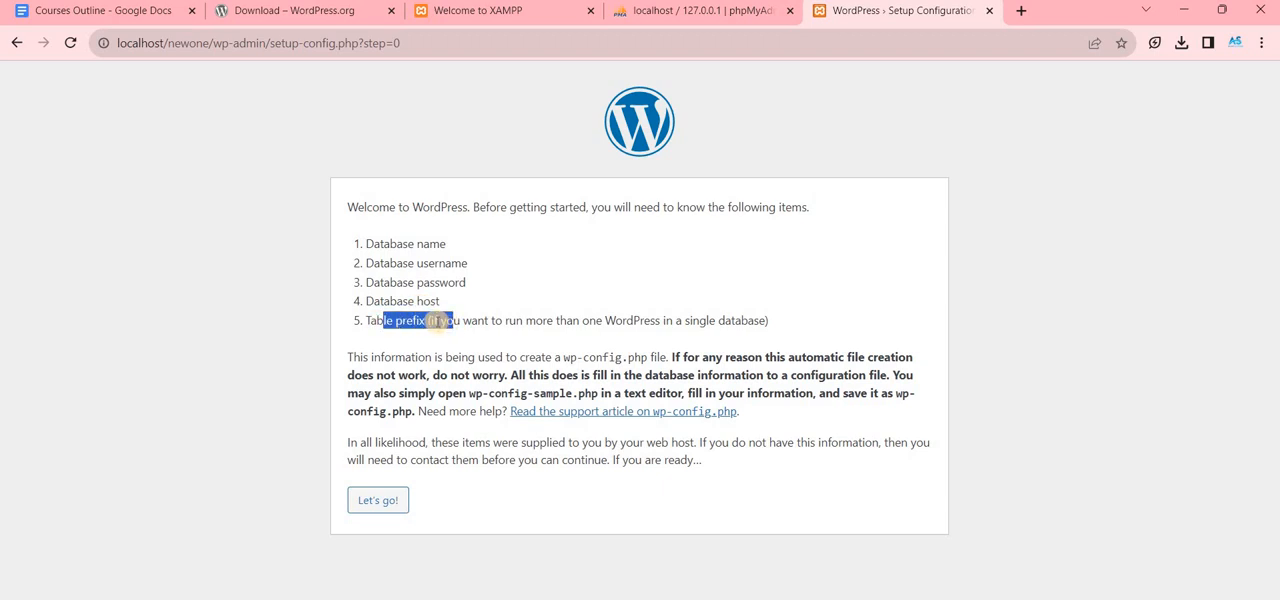
left_click(378, 494)
left_click_drag(464, 366, 251, 300)
left_click(255, 308)
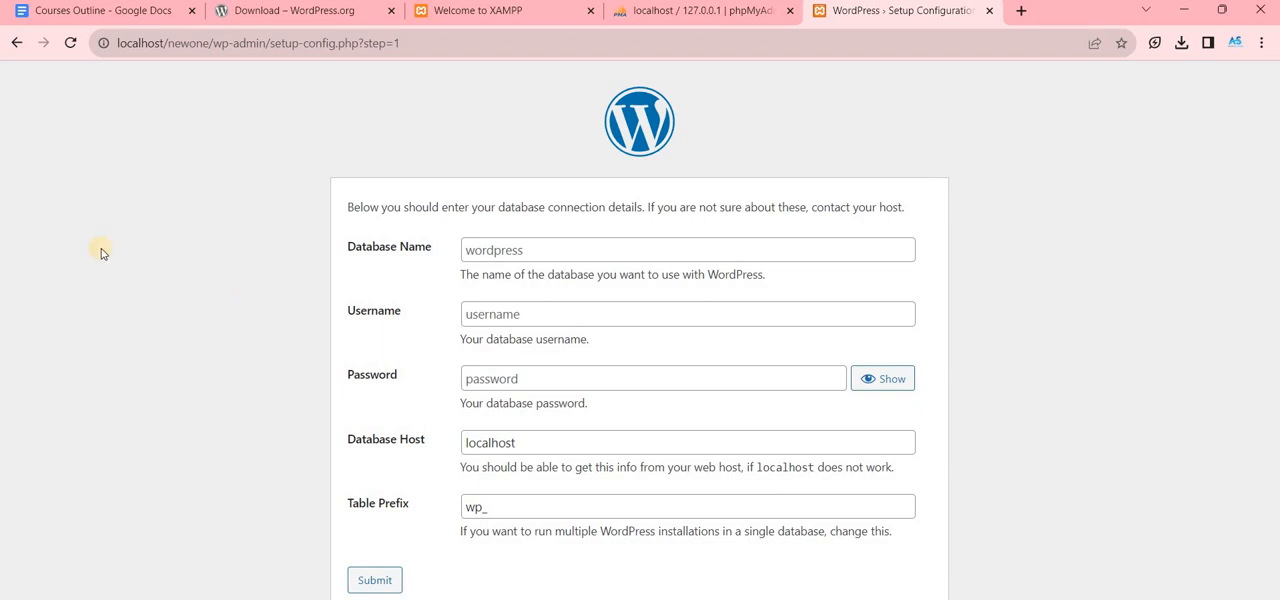
- Create a database named newone with utf8mb4_general_ci collation in phpMyAdmin and open it
left_click(645, 10)
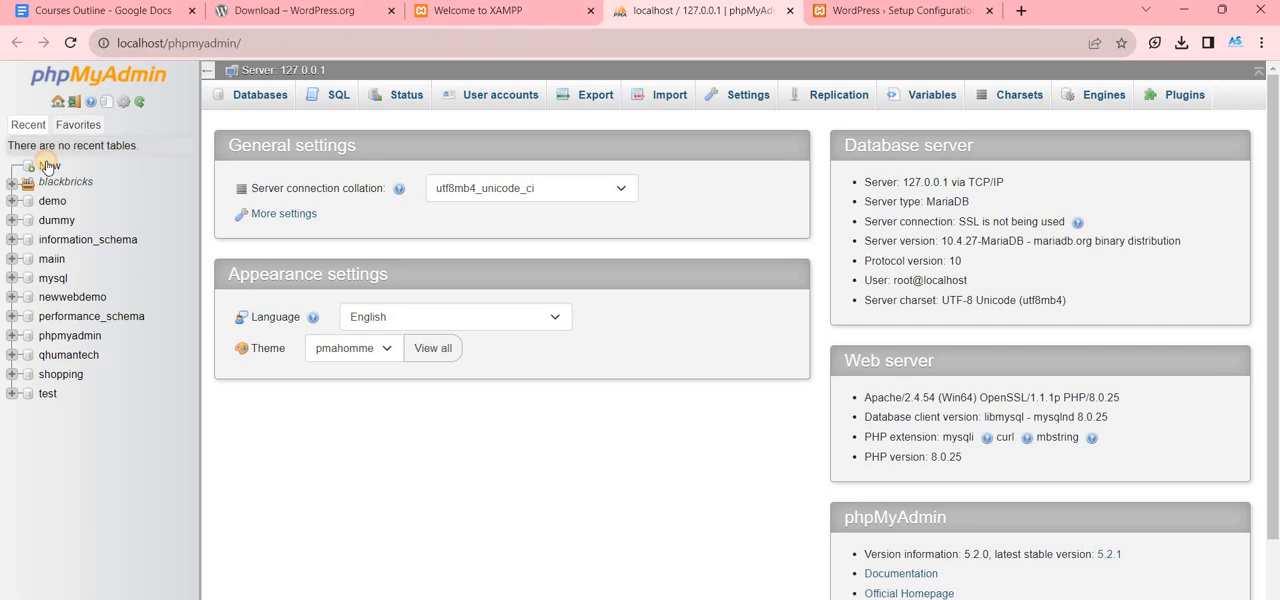
left_click(50, 166)
left_click(259, 233)
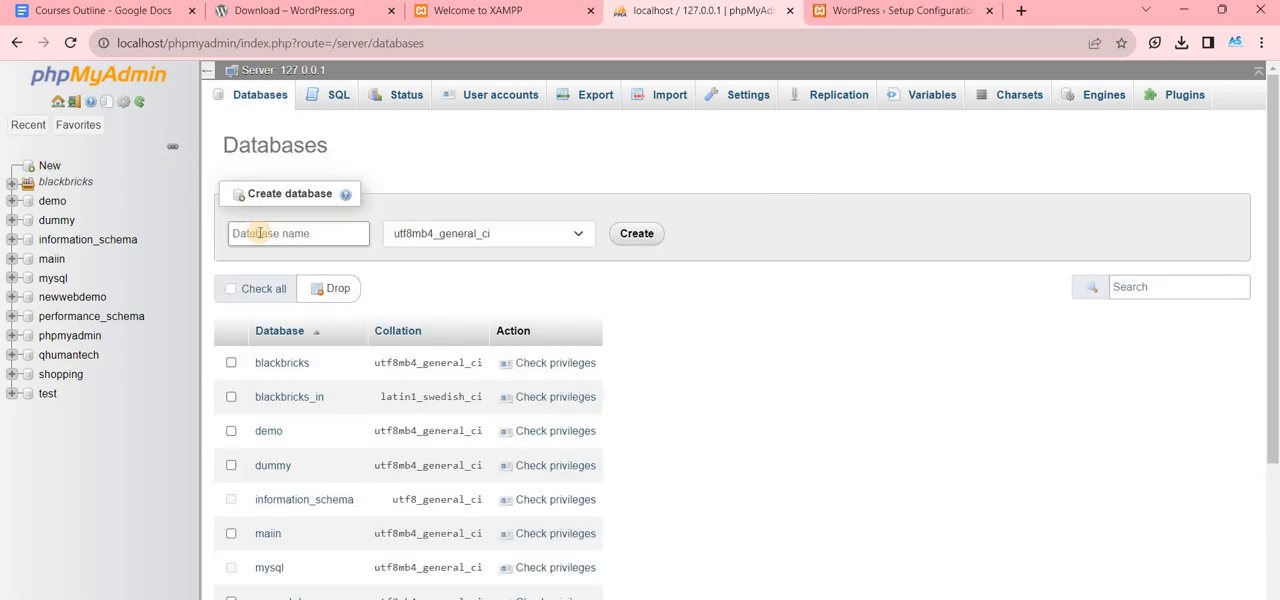
type("newone")
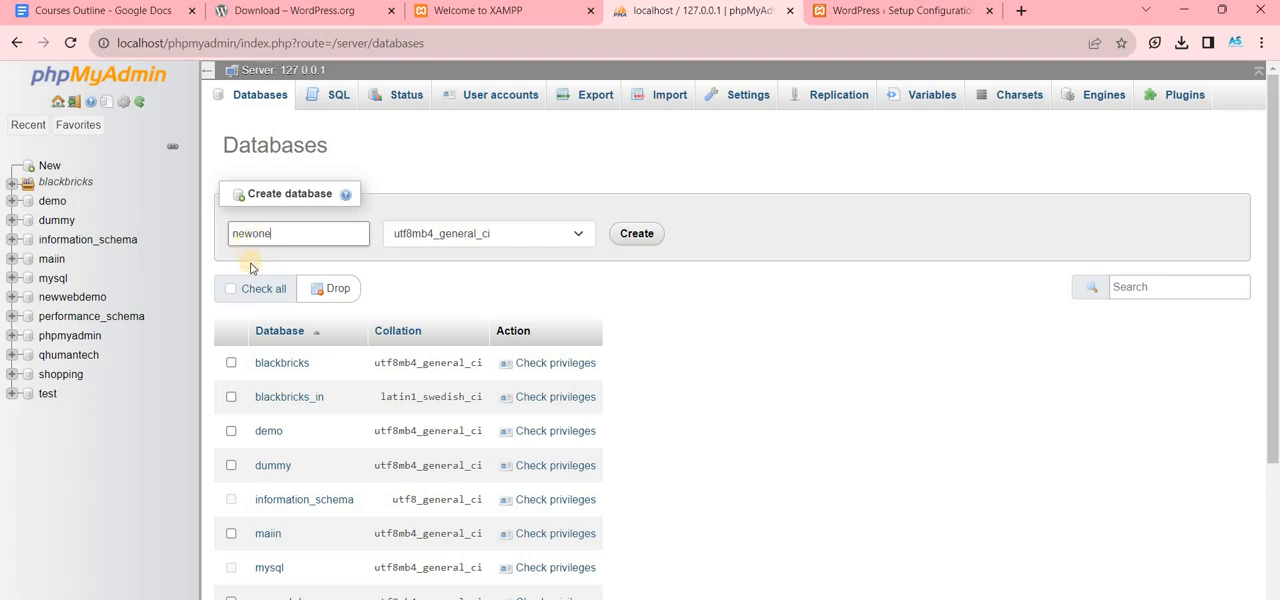
key("ctrl+a")
left_click(641, 238)
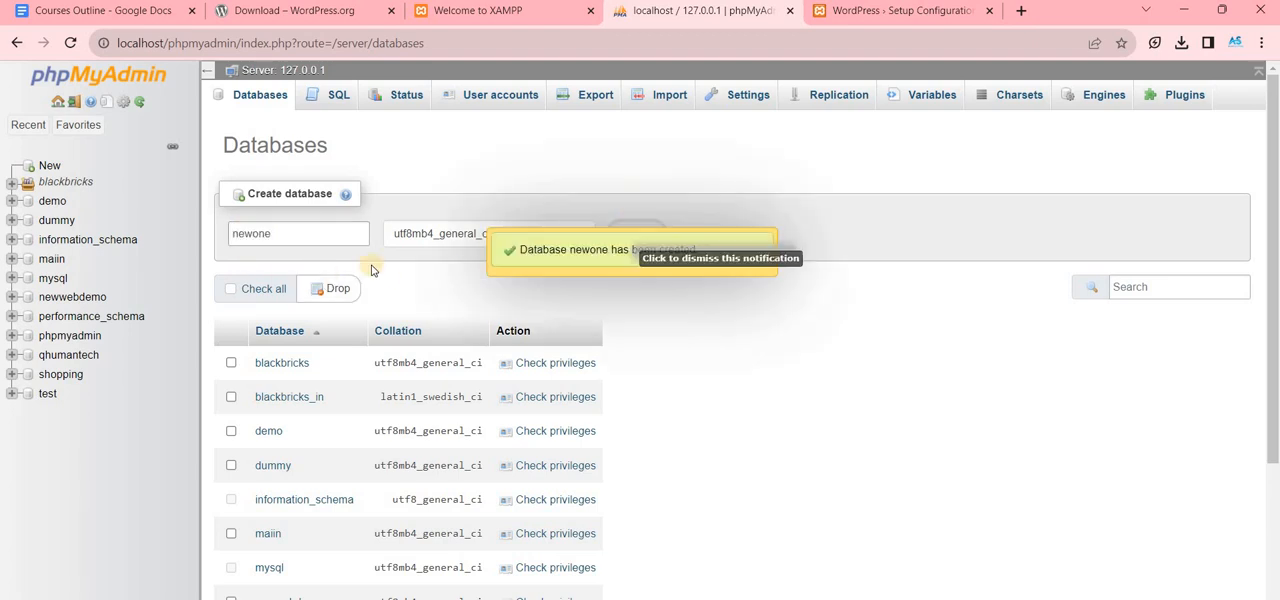
left_click(58, 299)
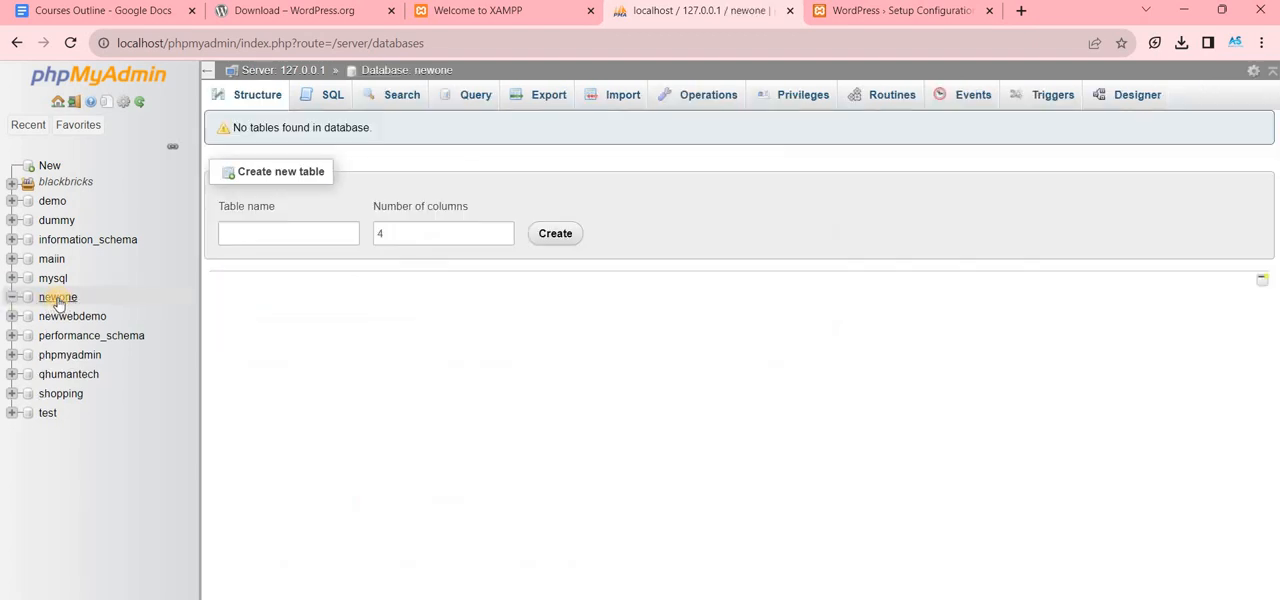
left_click(58, 302)
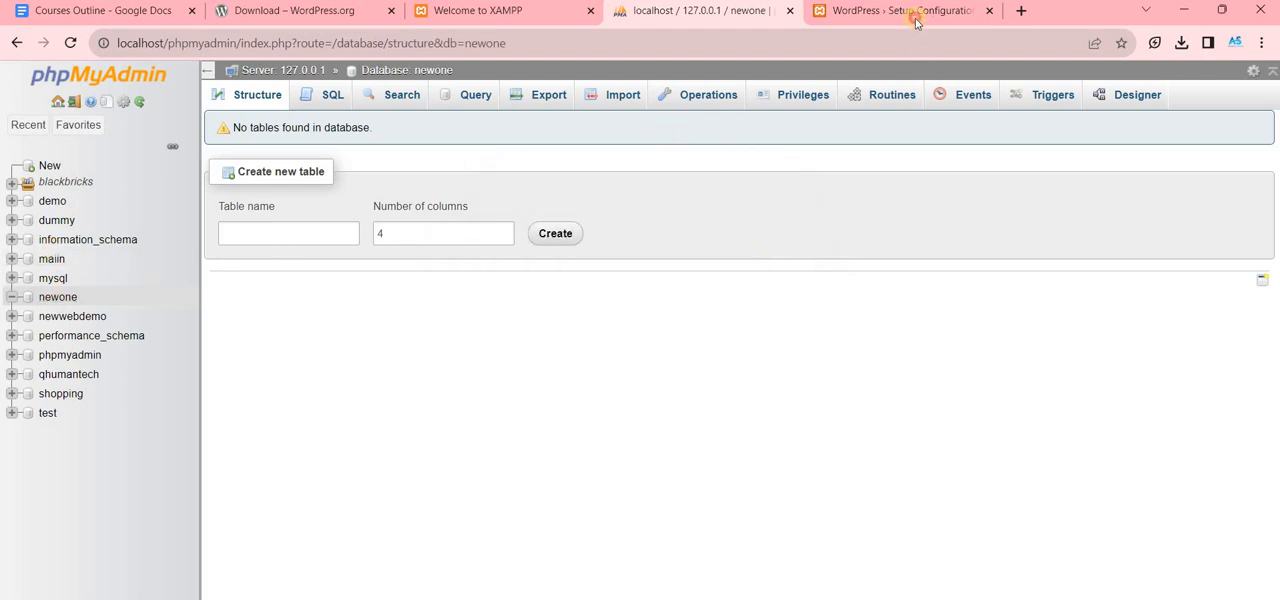
- Return to the WordPress setup form and enter newone as the database name and root as the username, leaving the password empty
key("ctrl+Tab")
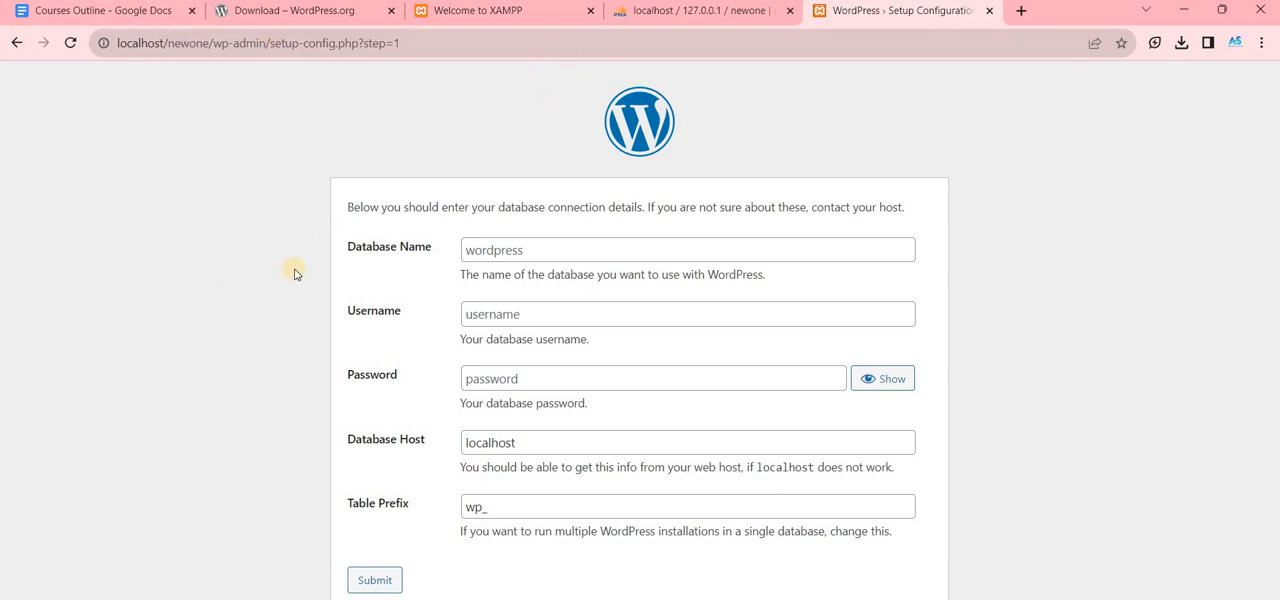
left_click(493, 257)
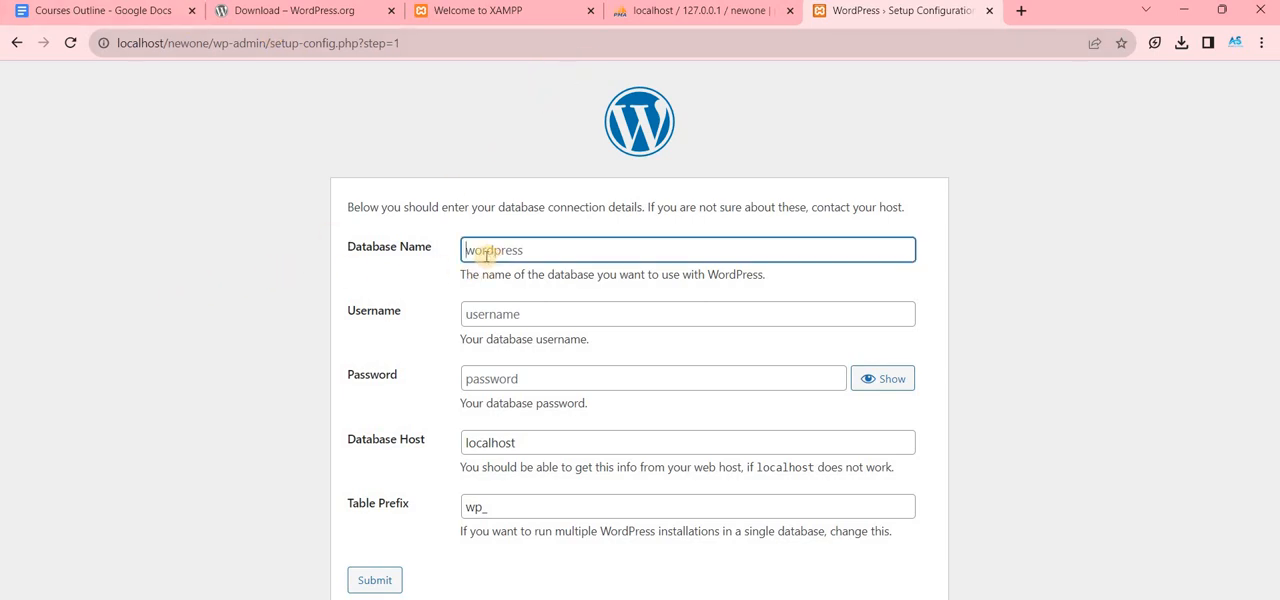
type("newone")
left_click(477, 313)
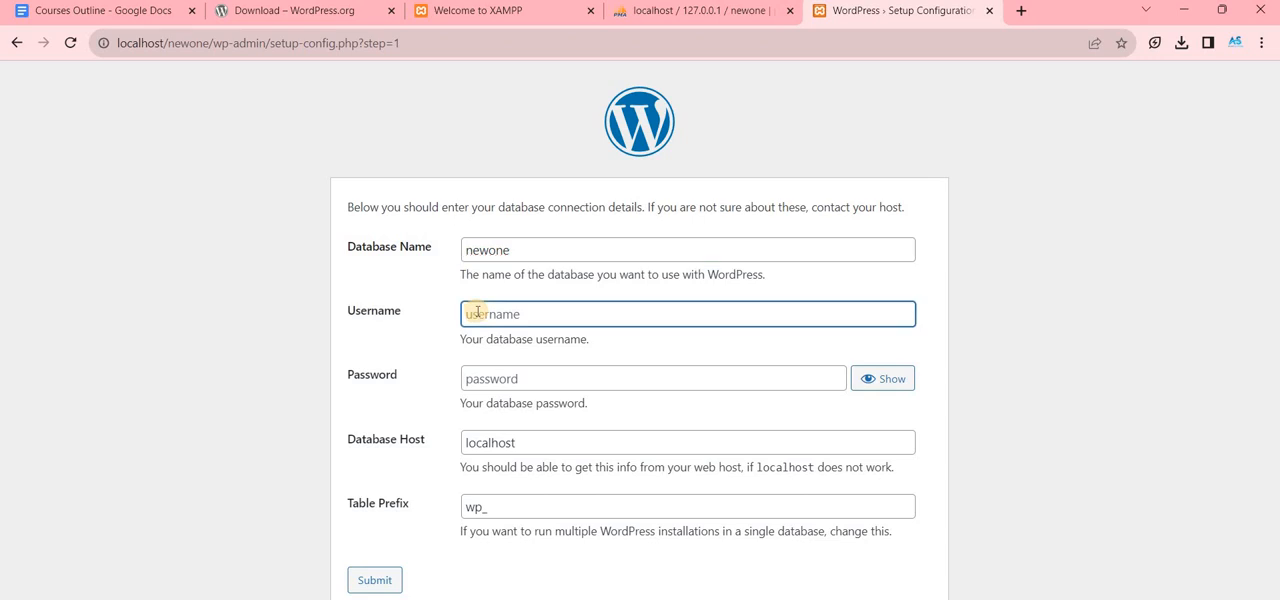
type("root")
key("Tab")
key("Tab")
key("Tab")
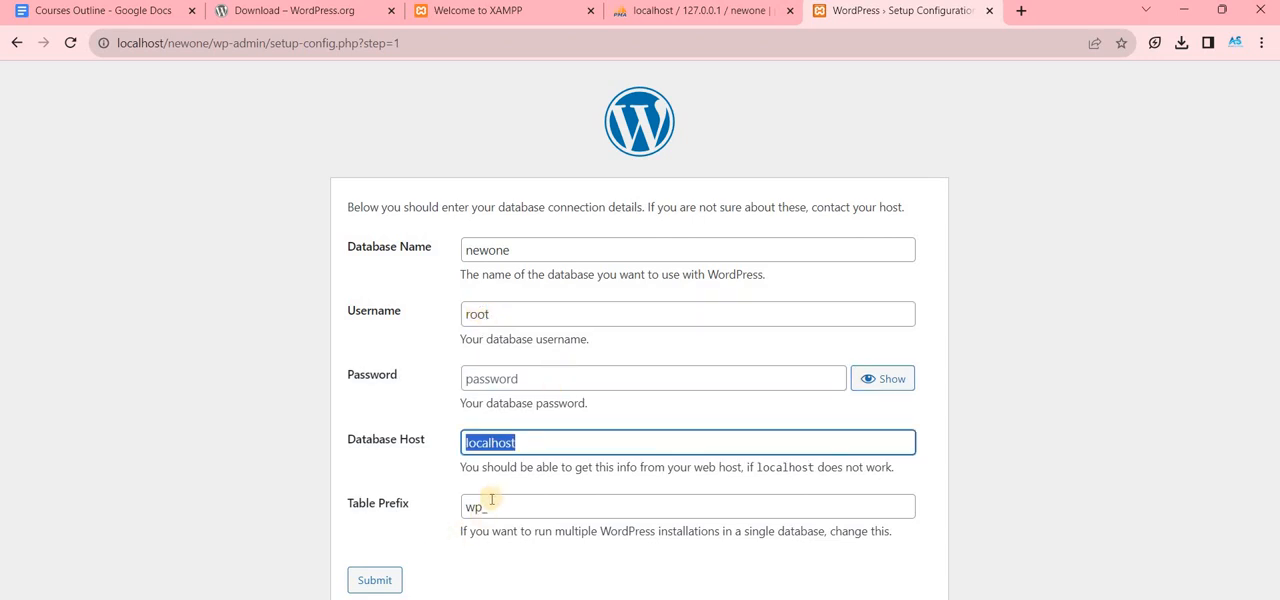
- Look at the dummy database's operations in phpMyAdmin and return to the WordPress setup form
left_click(643, 5)
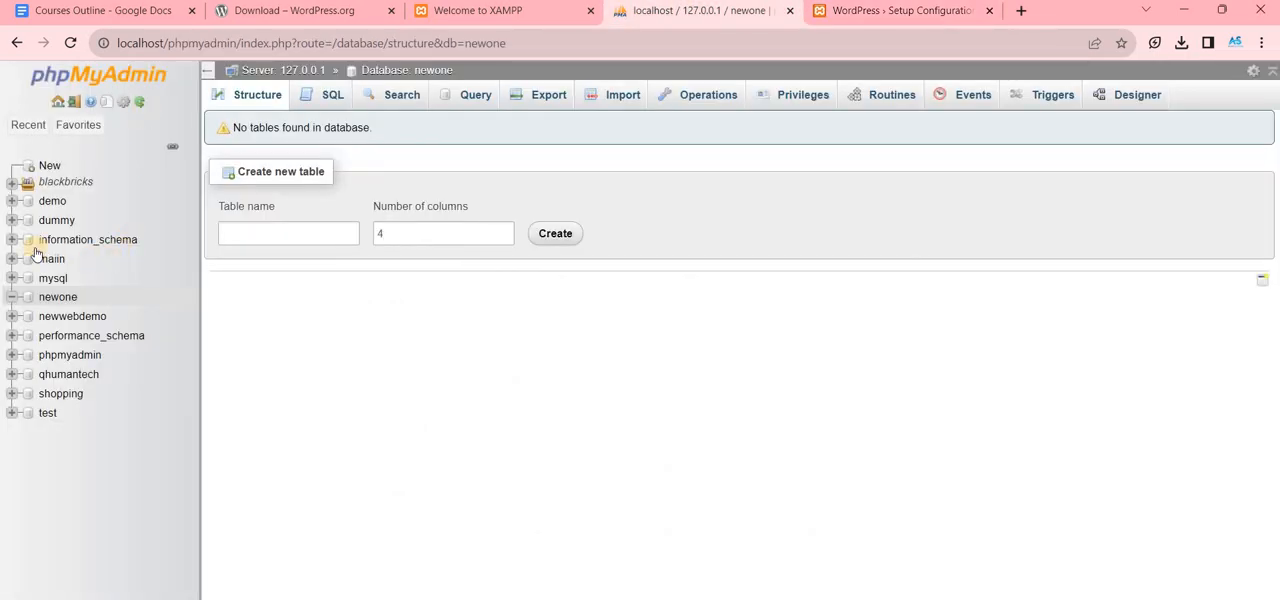
left_click(14, 220)
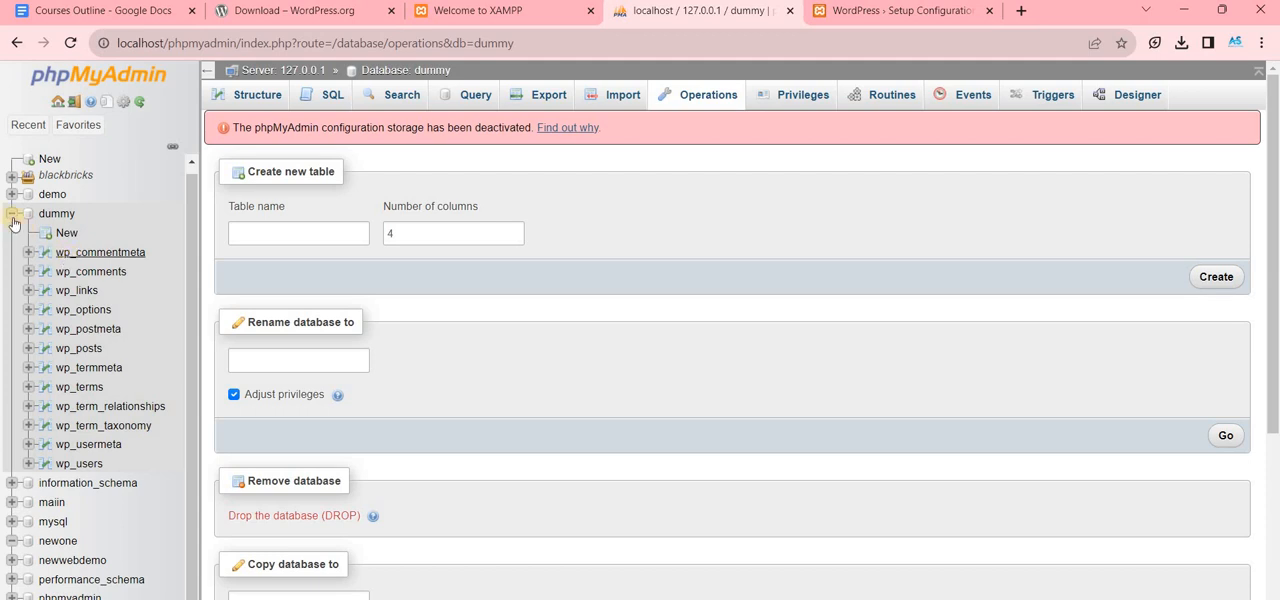
left_click(895, 10)
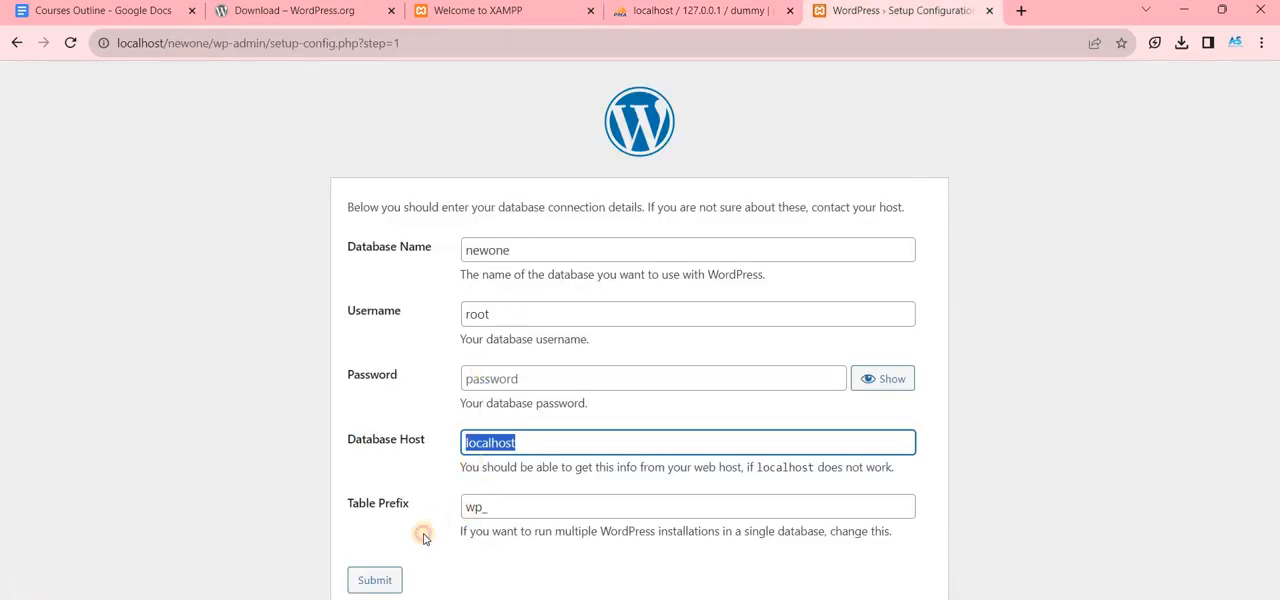
- Review and submit the database connection details with an empty password and the wp_ table prefix, and run the installation
key("Tab")
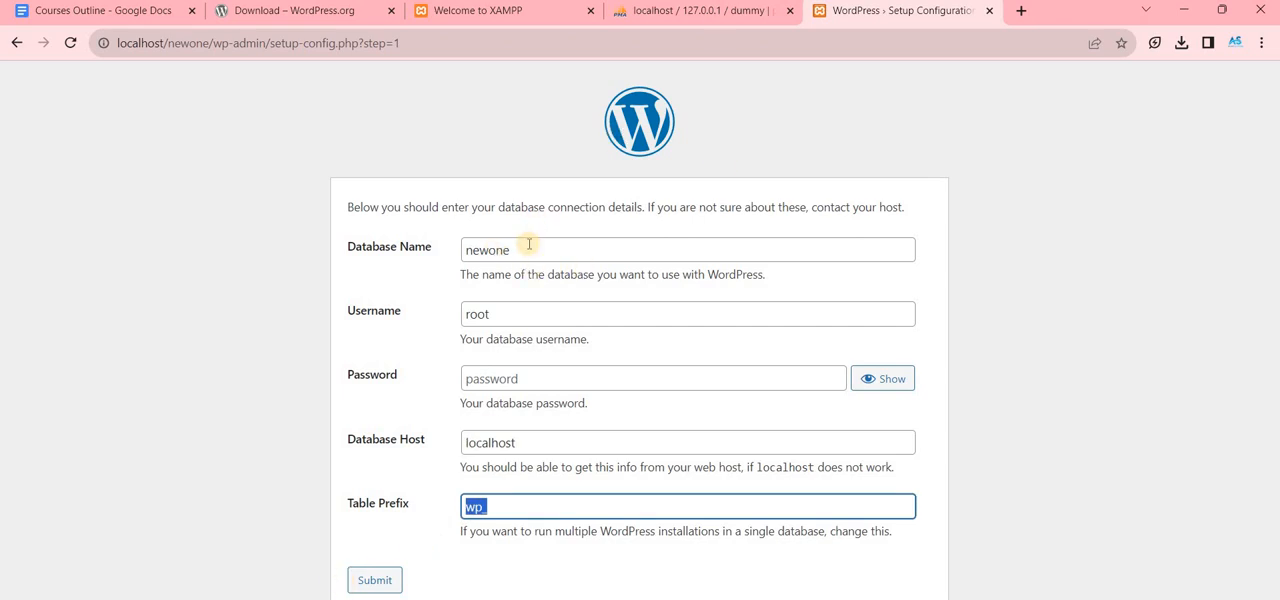
double_click(470, 250)
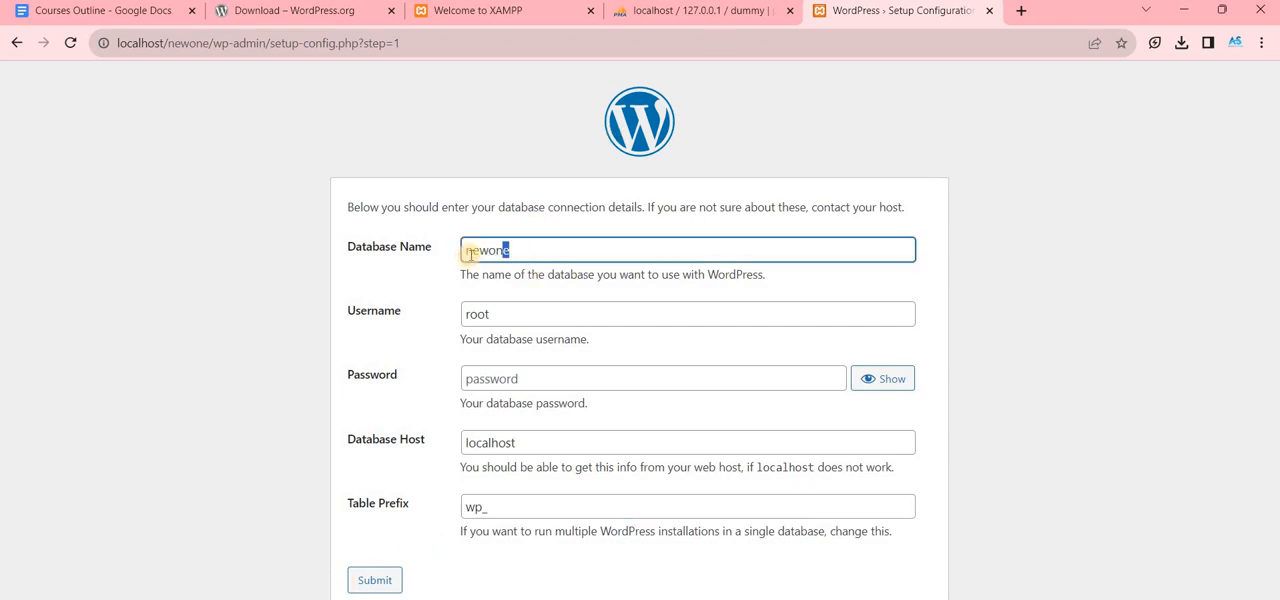
double_click(477, 313)
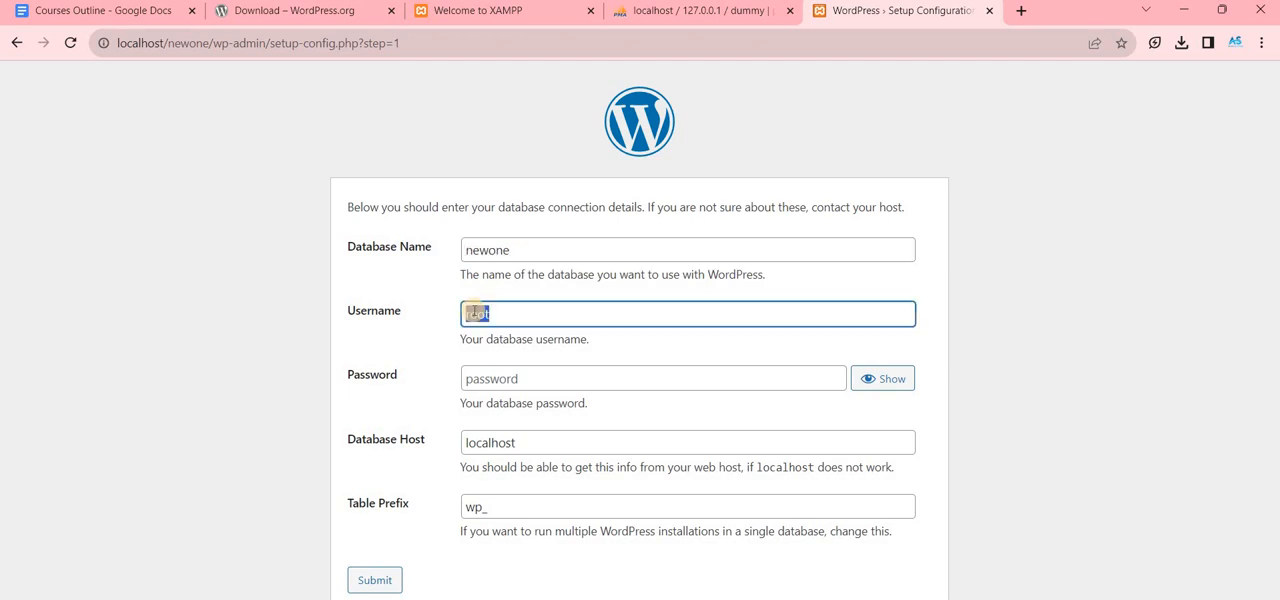
key("Tab")
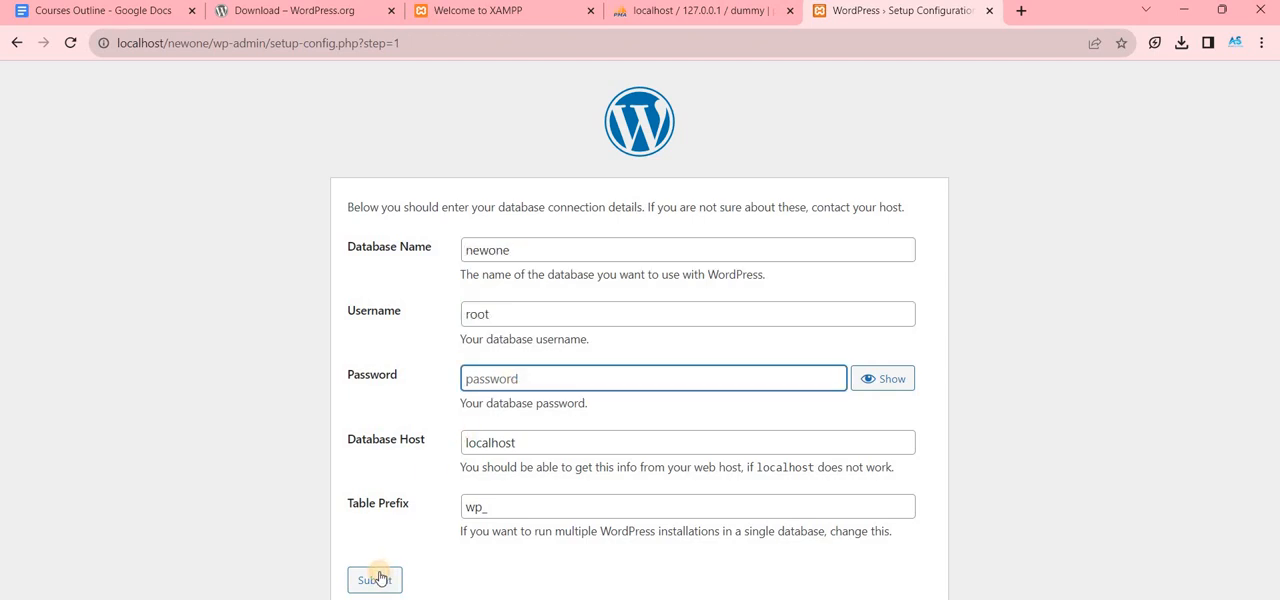
left_click(373, 579)
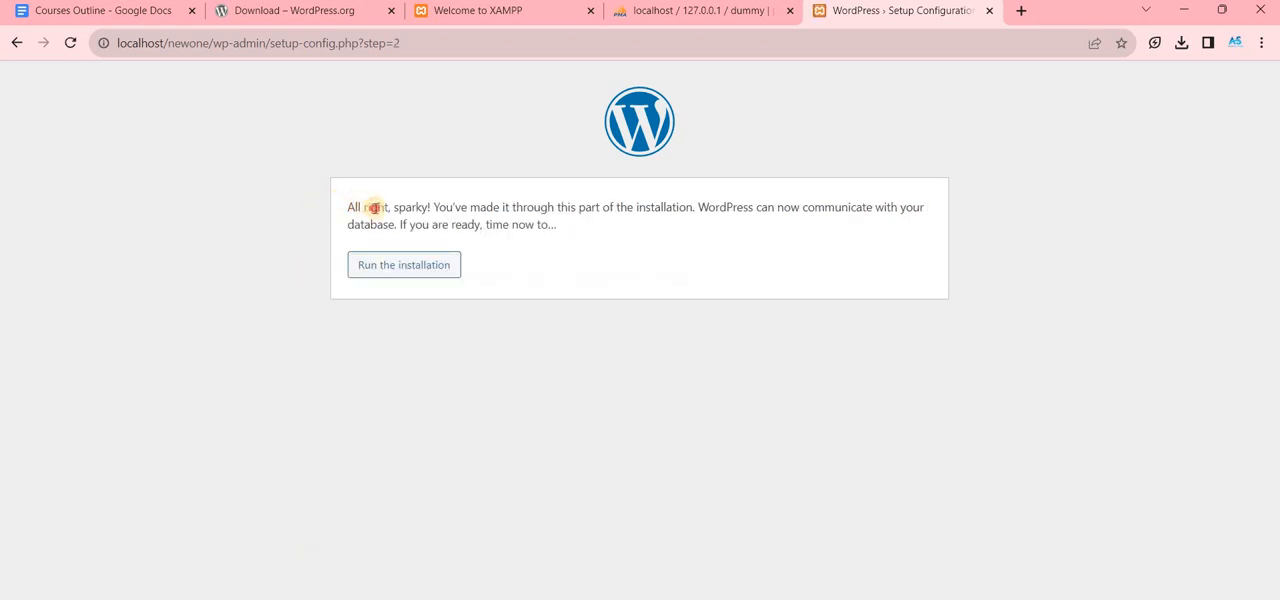
left_click_drag(348, 208, 386, 208)
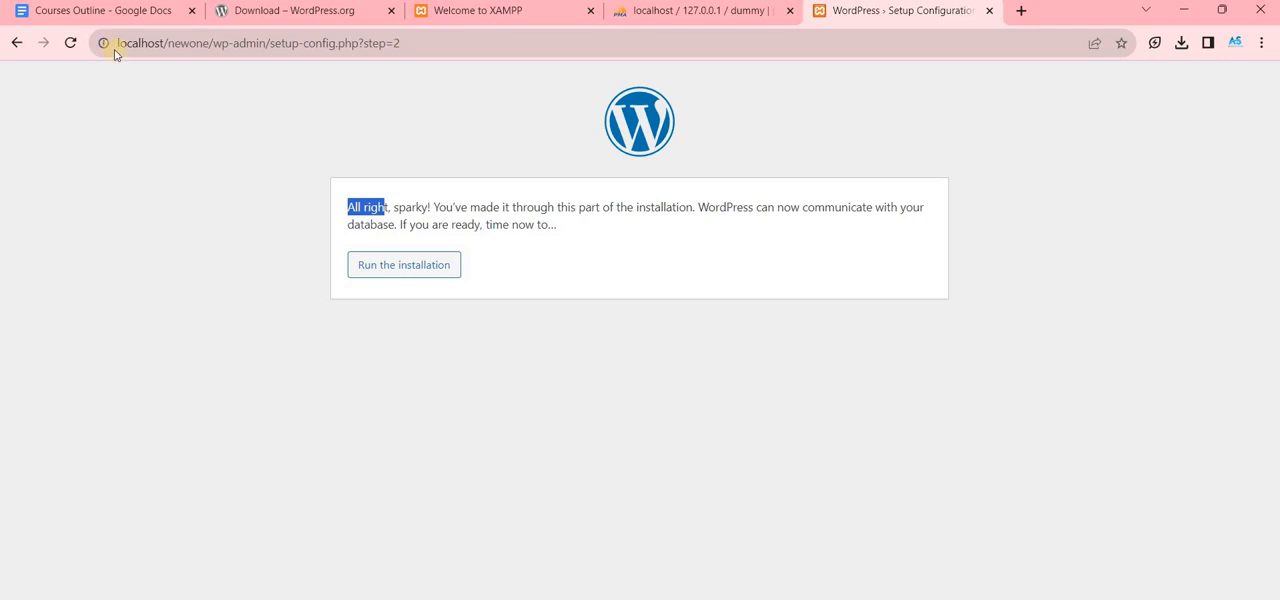
left_click(353, 259)
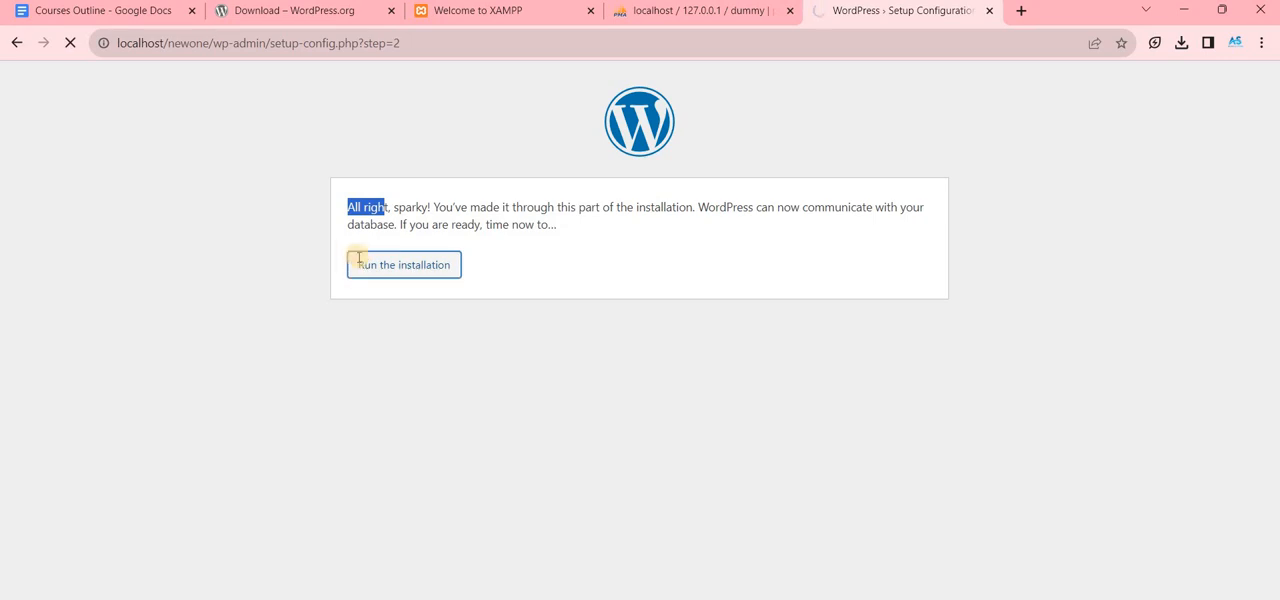
- Set the site title to newone and the administrator username to admin in the WordPress installation form
scroll(345, 268, "down", 1)
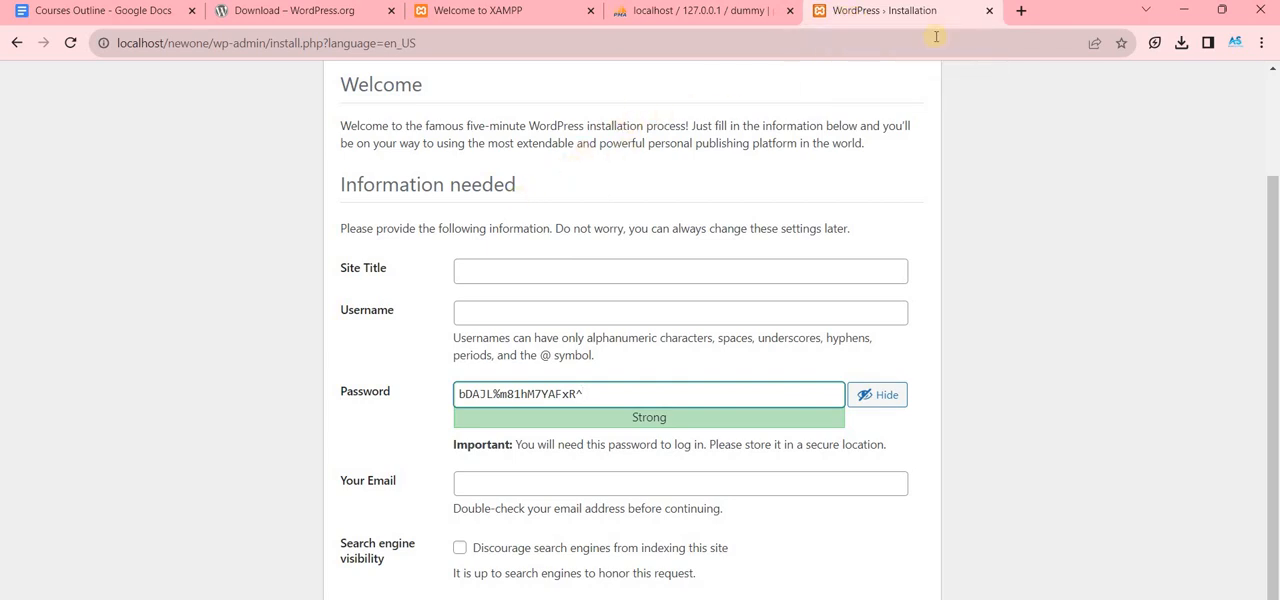
left_click(606, 263)
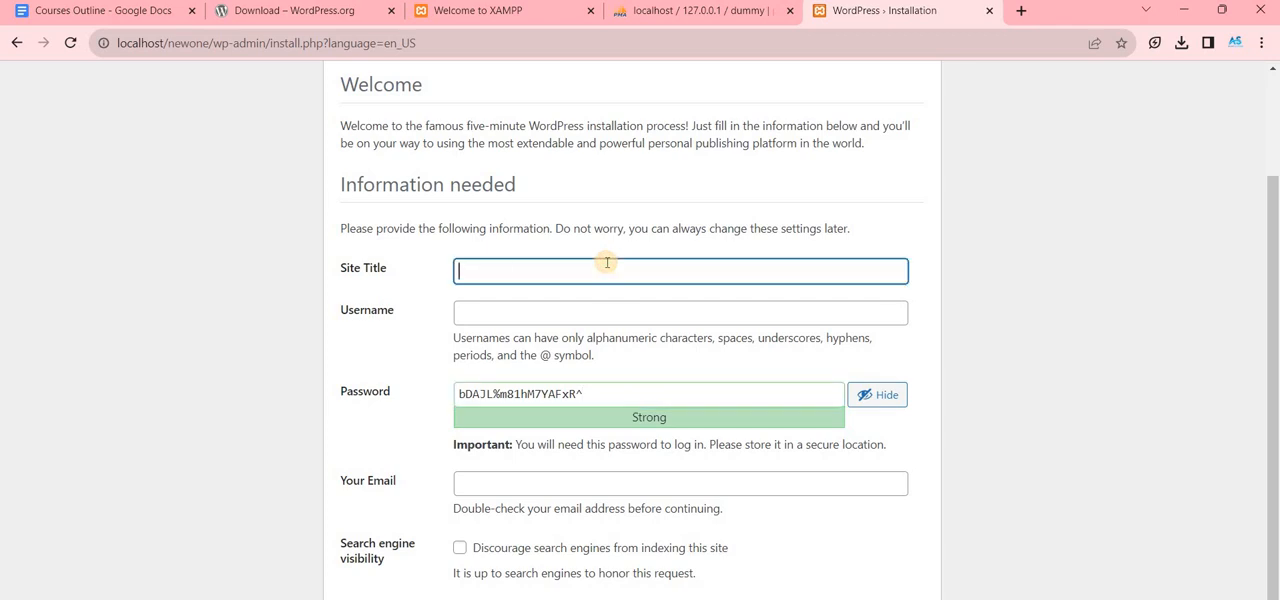
type("newone")
left_click(590, 325)
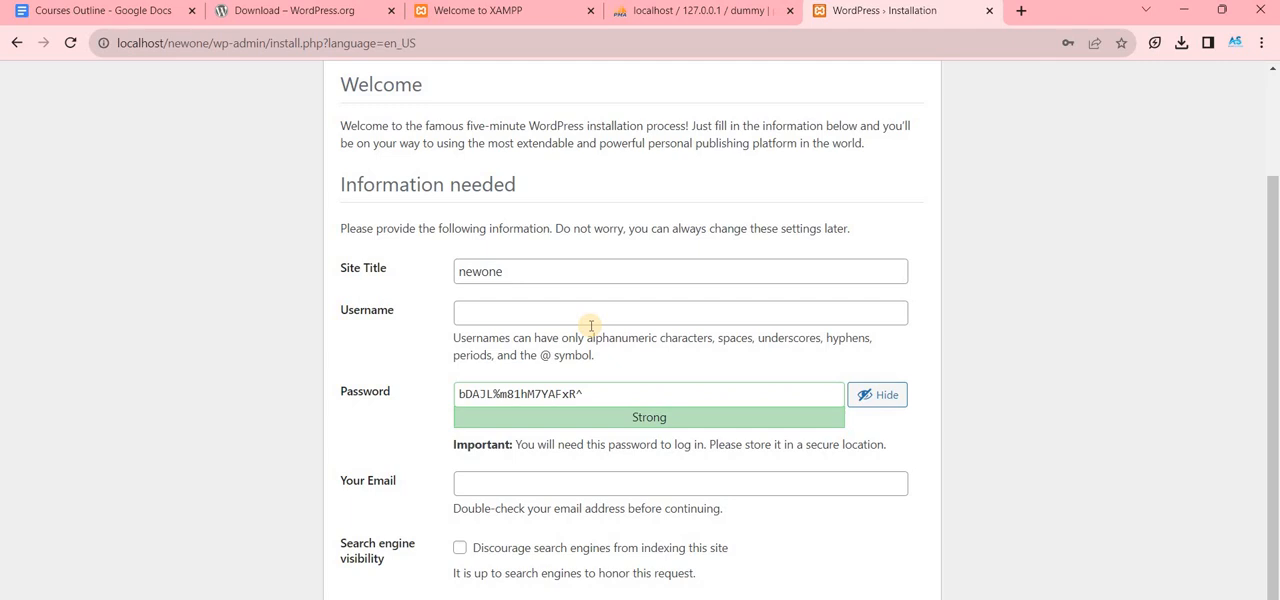
left_click(484, 308)
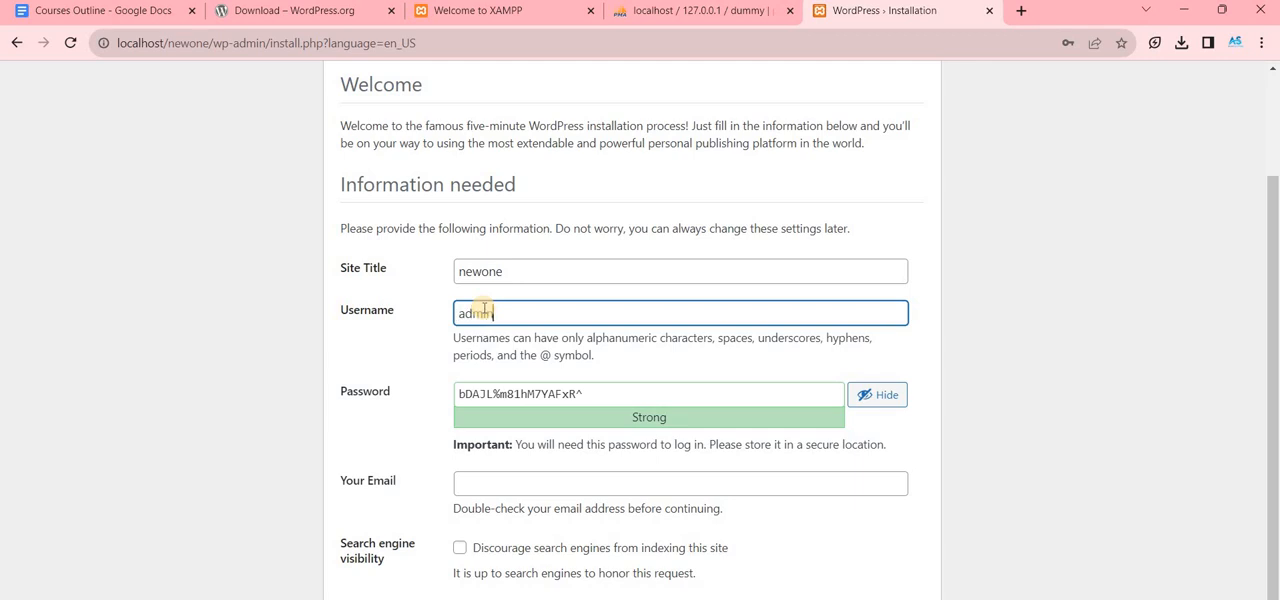
- Enter the administrator account password and fill in the contact email address
key("Tab")
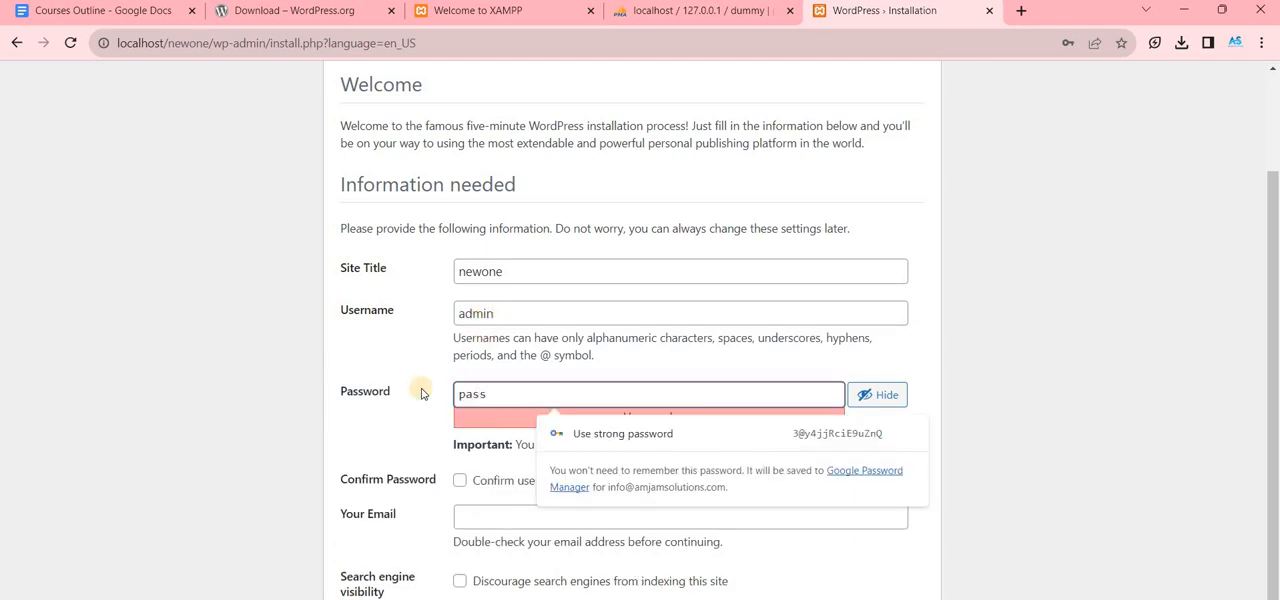
left_click(478, 512)
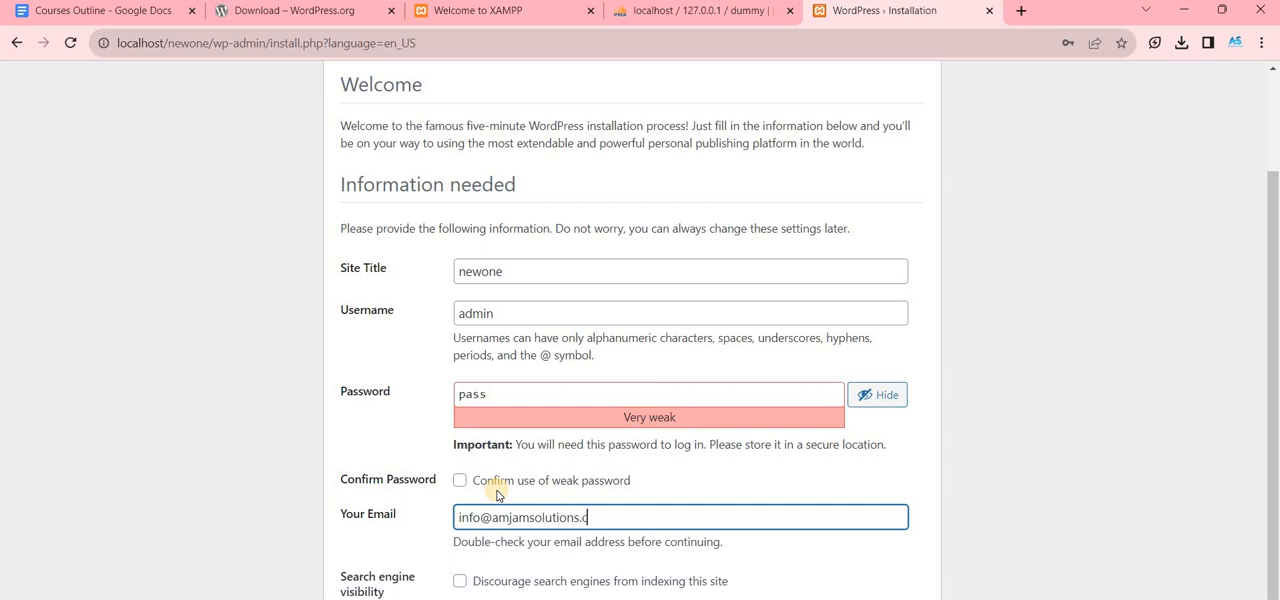
type("om")
- Set the search engine visibility option to discourage search engines from indexing this site
scroll(400, 560, "down", 1)
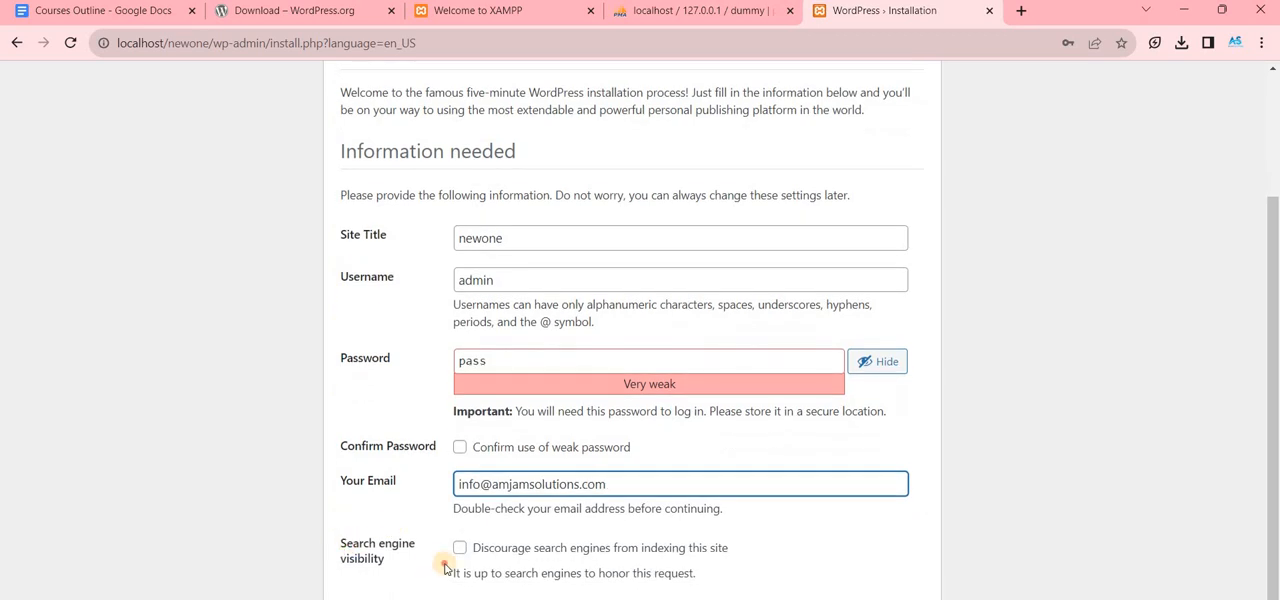
left_click_drag(445, 566, 424, 552)
left_click(383, 572)
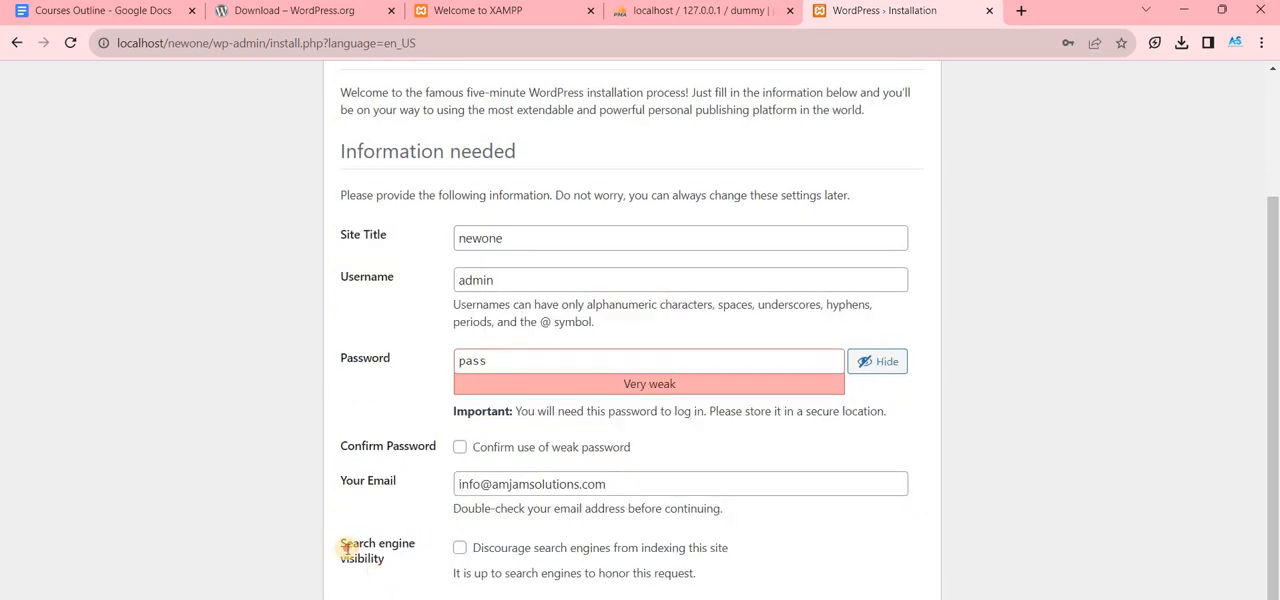
left_click_drag(347, 549, 351, 556)
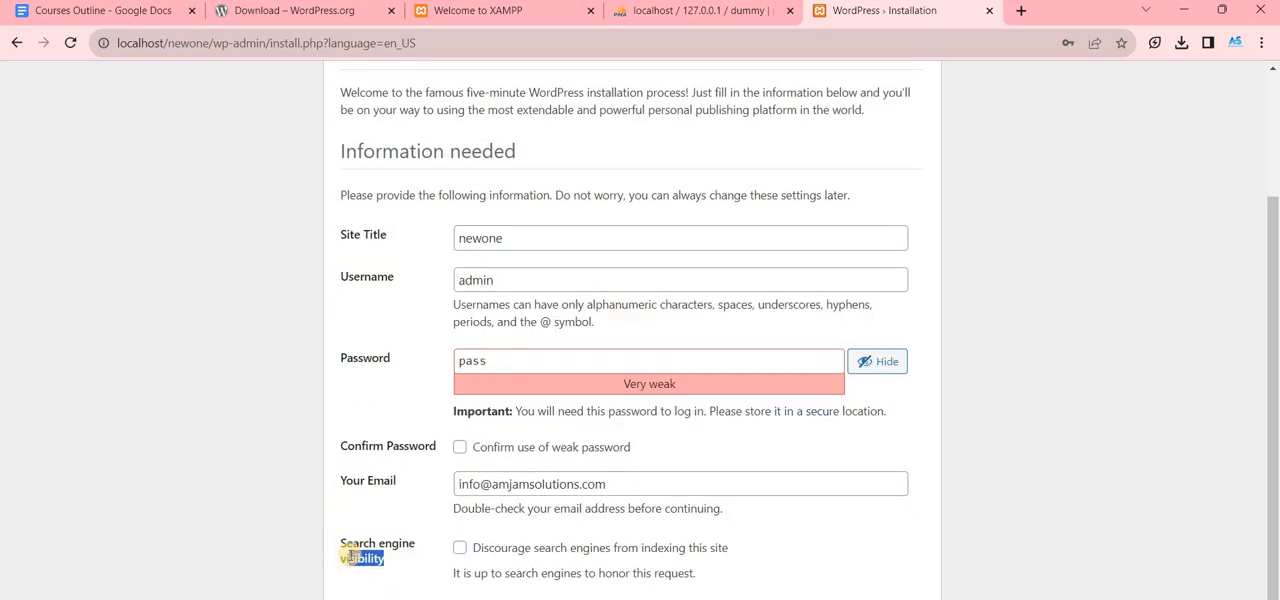
left_click(457, 551)
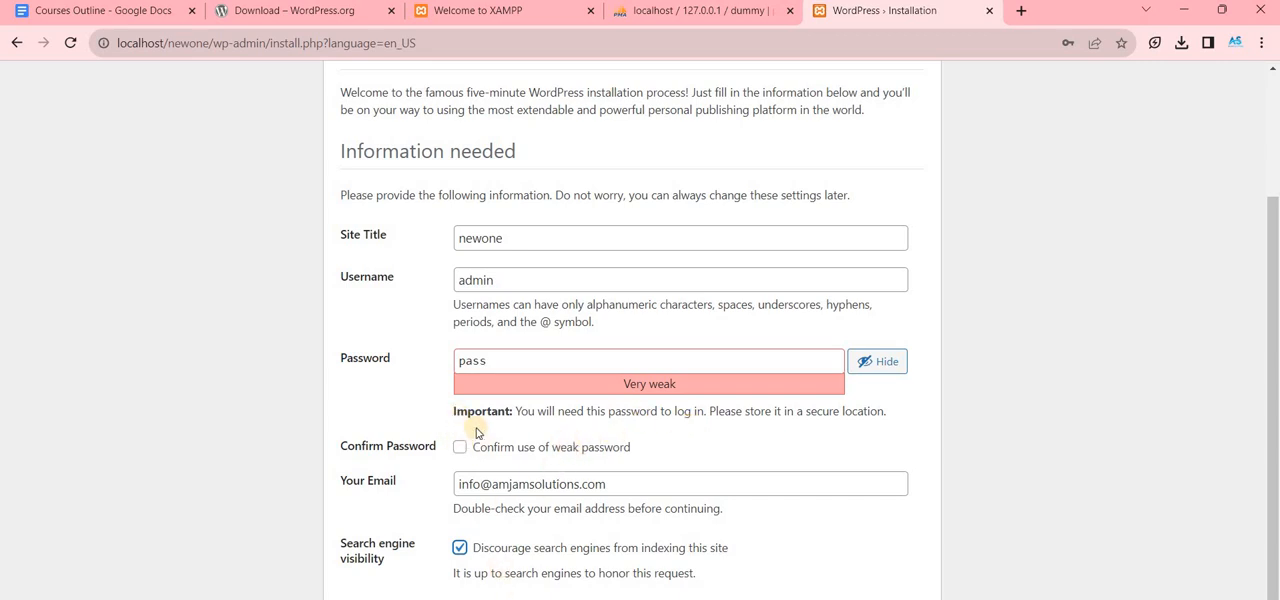
- Confirm the use of a weak password and install WordPress
left_click_drag(518, 411, 690, 416)
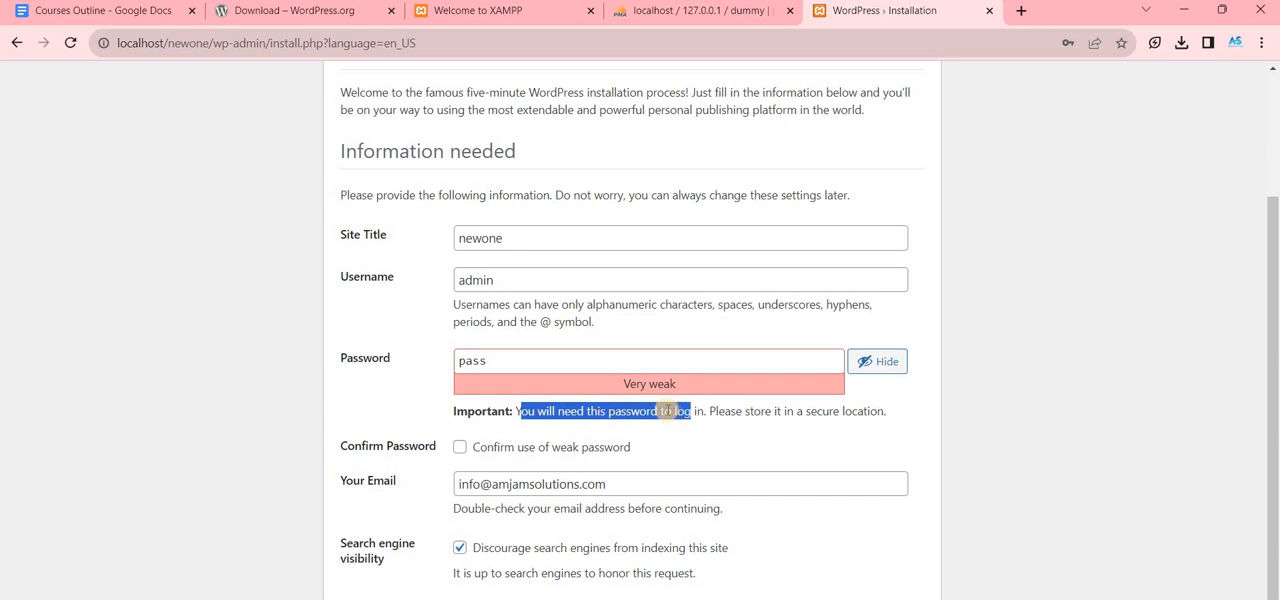
left_click(546, 451)
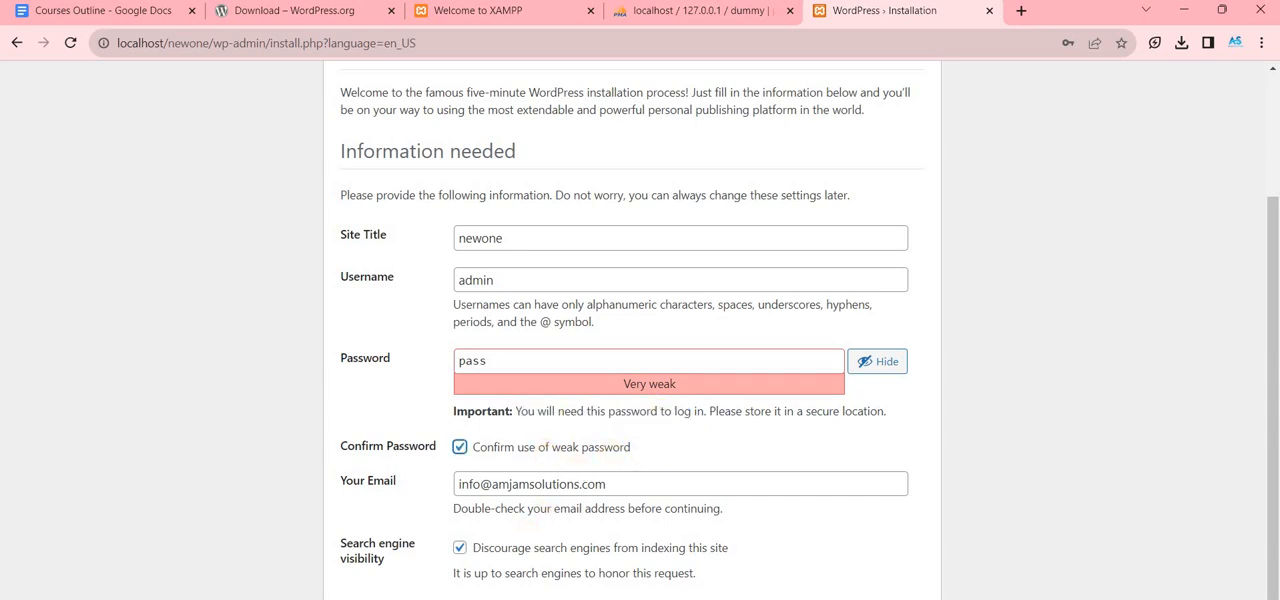
left_click(392, 599)
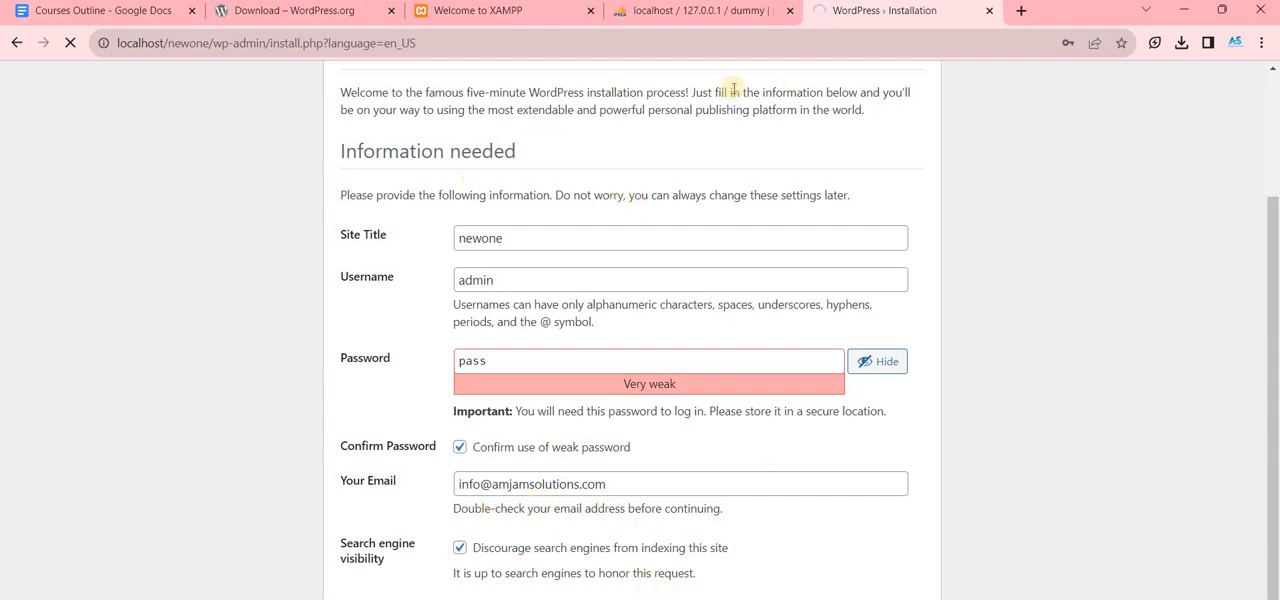
key("ctrl+minus")
key("ctrl+minus")
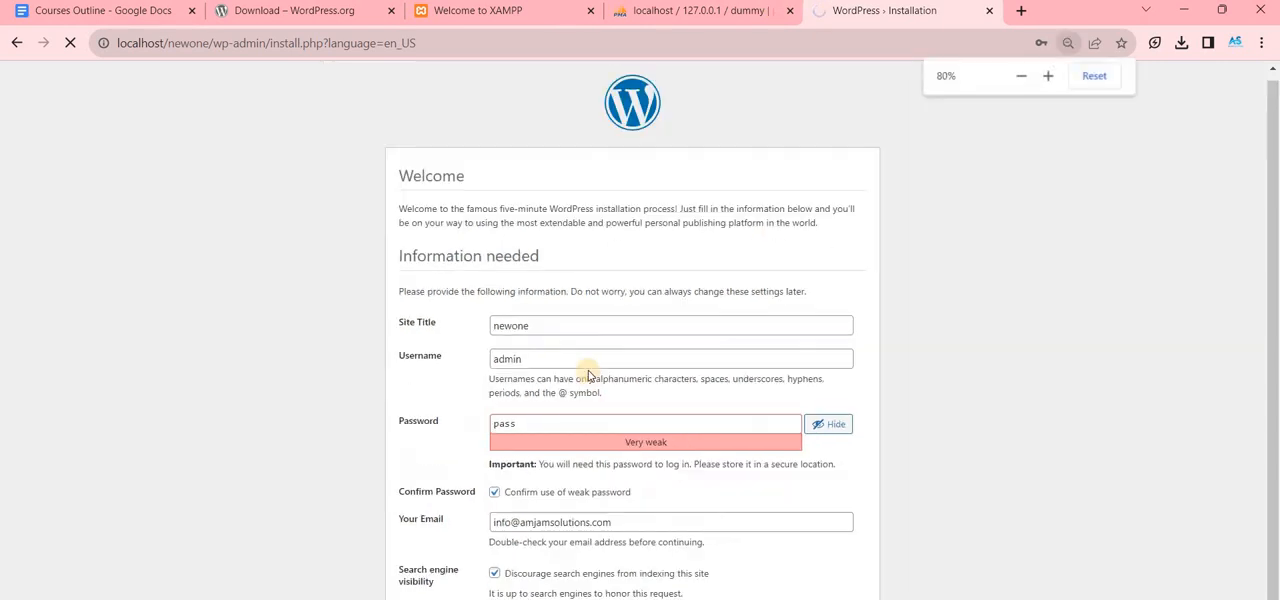
key("ctrl+plus")
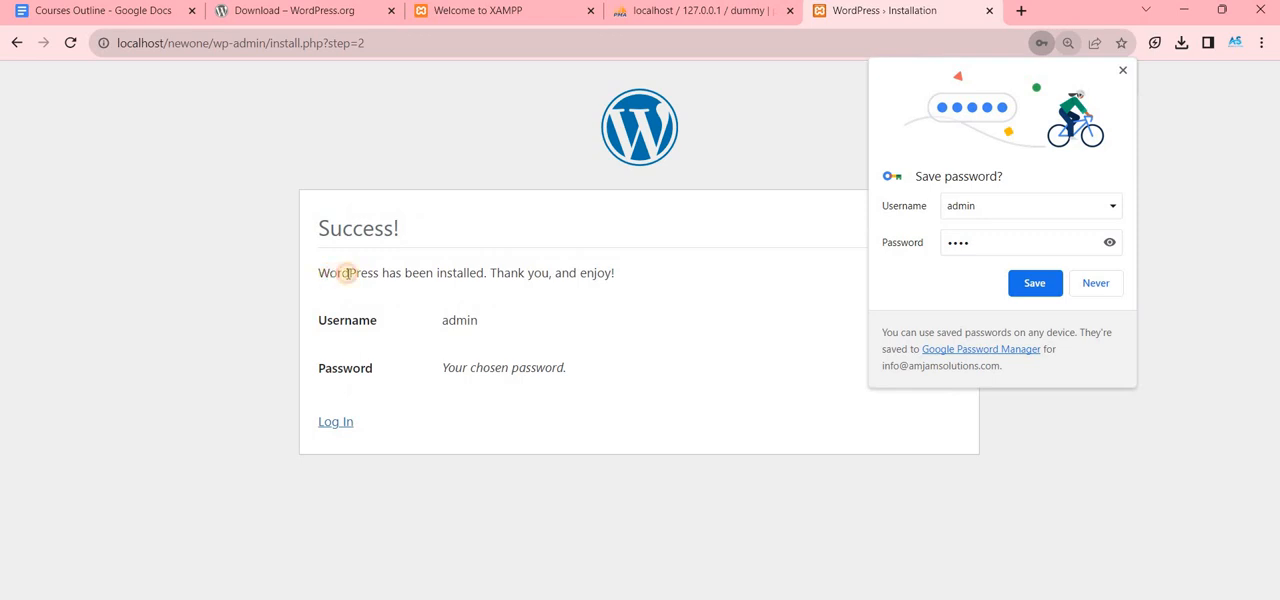
- Check the login details on the WordPress installation success page and go to the login page
left_click_drag(329, 272, 489, 272)
left_click_drag(443, 320, 332, 320)
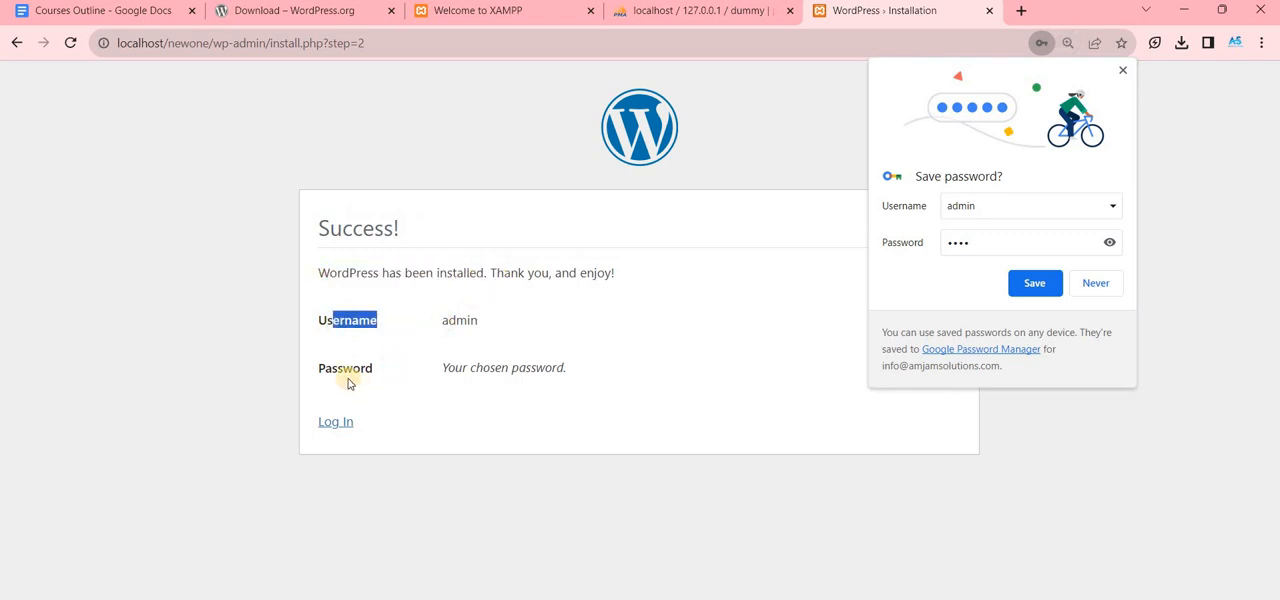
left_click_drag(518, 370, 344, 369)
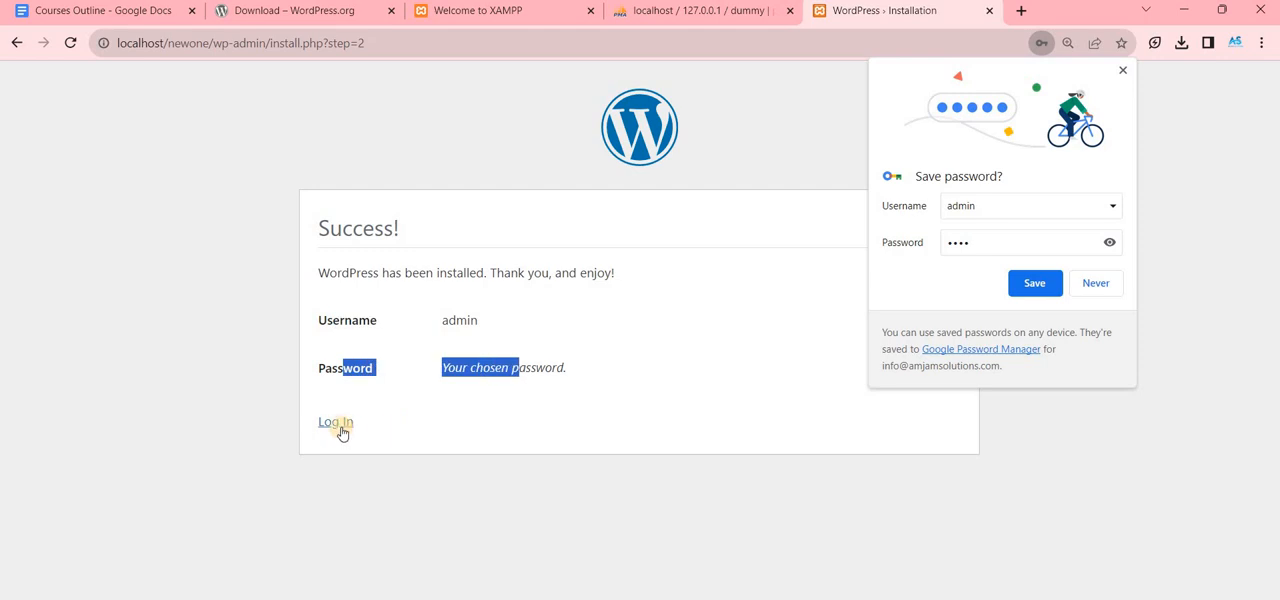
left_click(338, 423)
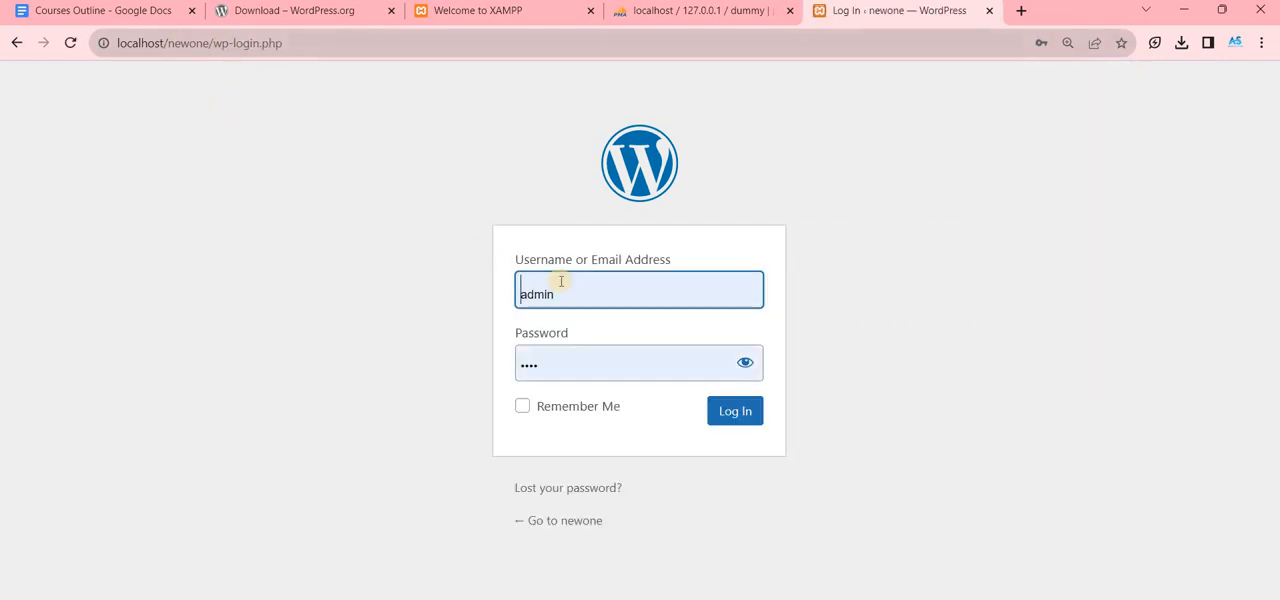
- Open the site's admin address localhost/newone/wp-admin in place of the wp-login.php address
left_click_drag(216, 45, 373, 51)
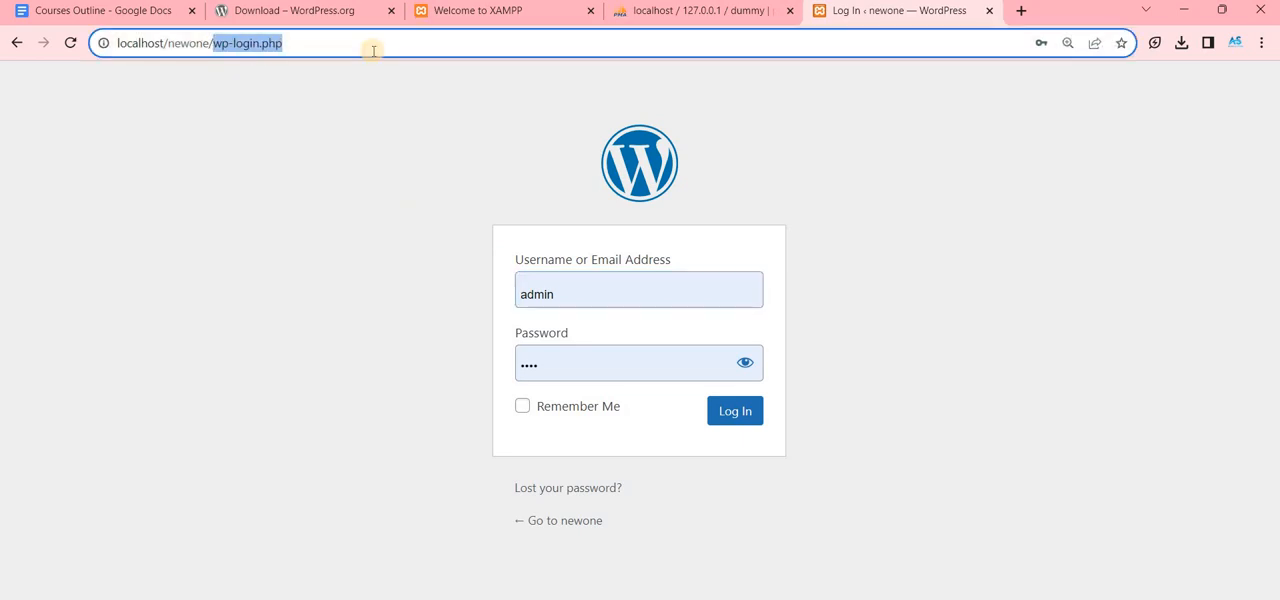
key("BackSpace")
type("wp-adiu")
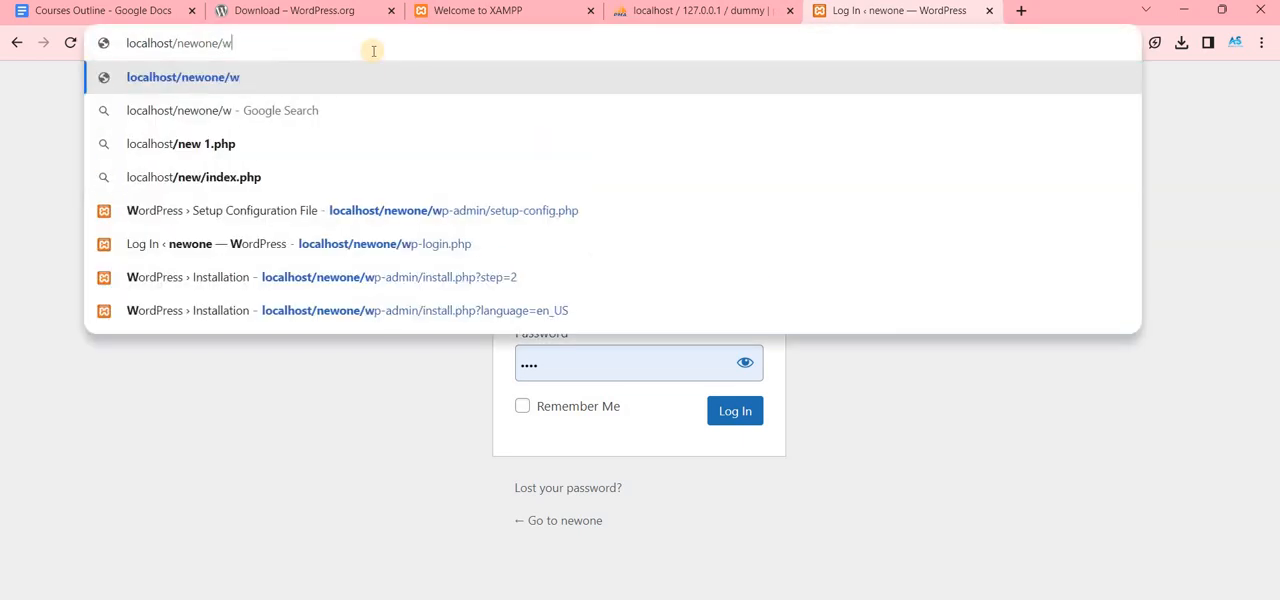
key("BackSpace")
key("BackSpace")
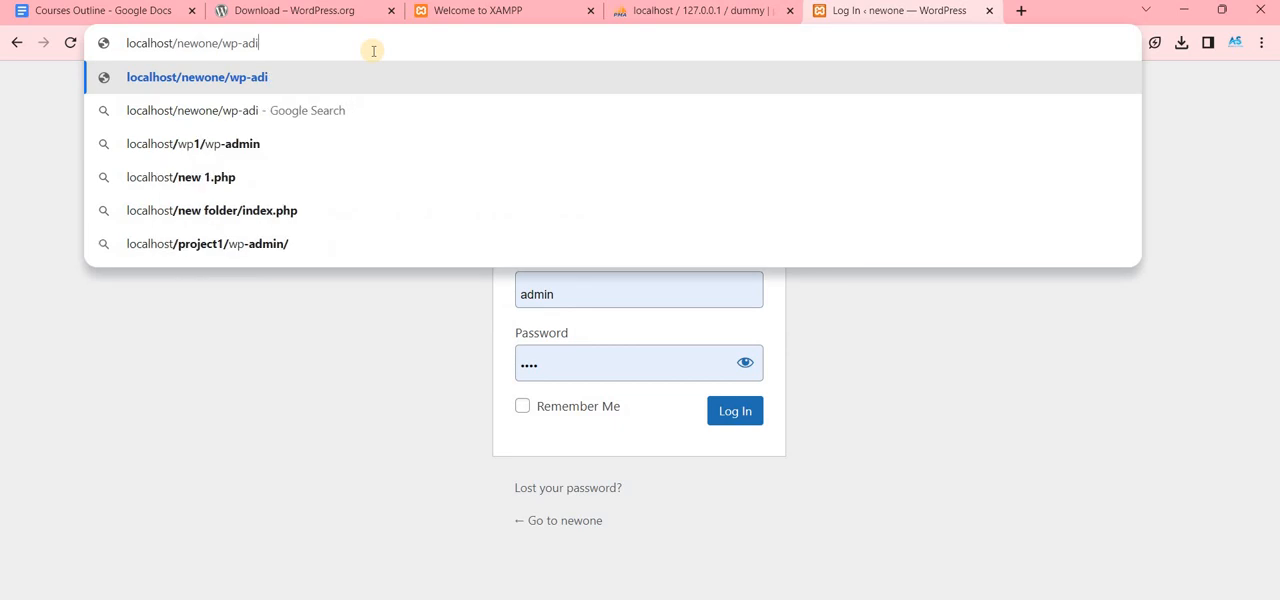
type("min")
key("Return")
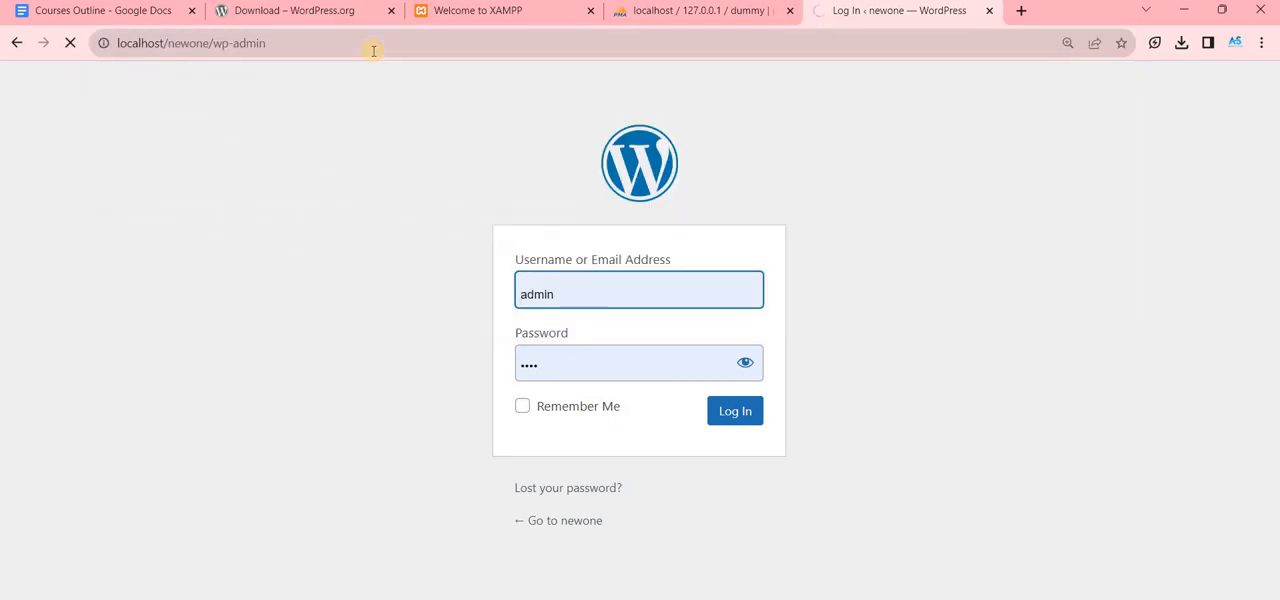
- Log in to the newone WordPress dashboard with the prefilled admin account credentials
left_click(655, 293)
left_click(588, 367)
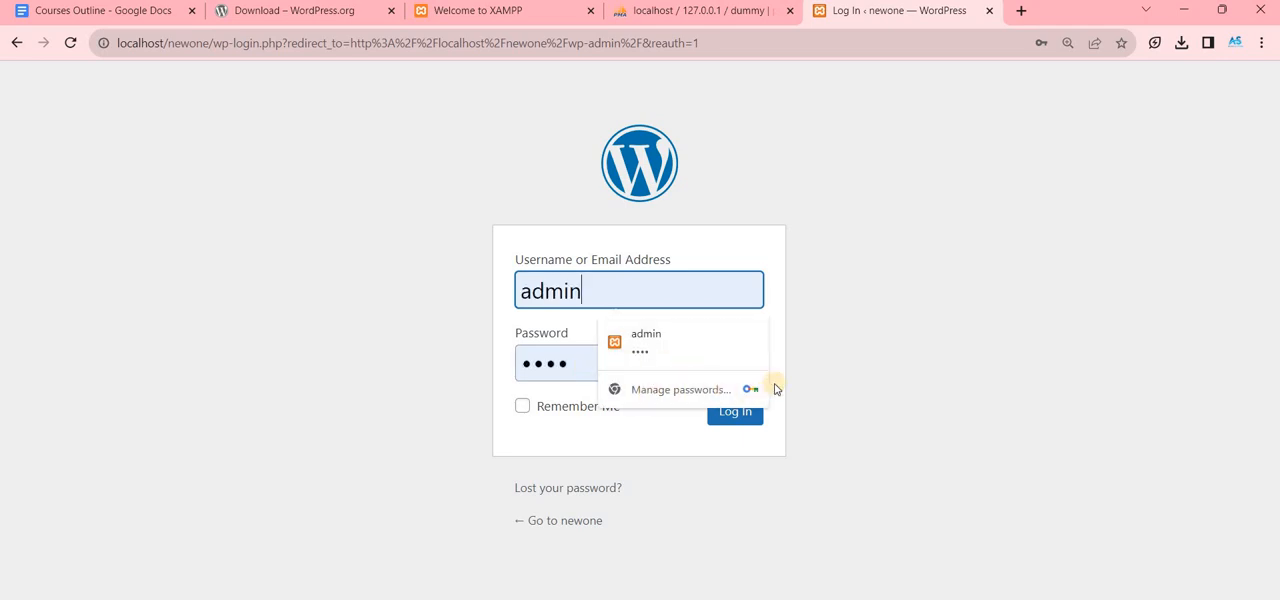
left_click(740, 411)
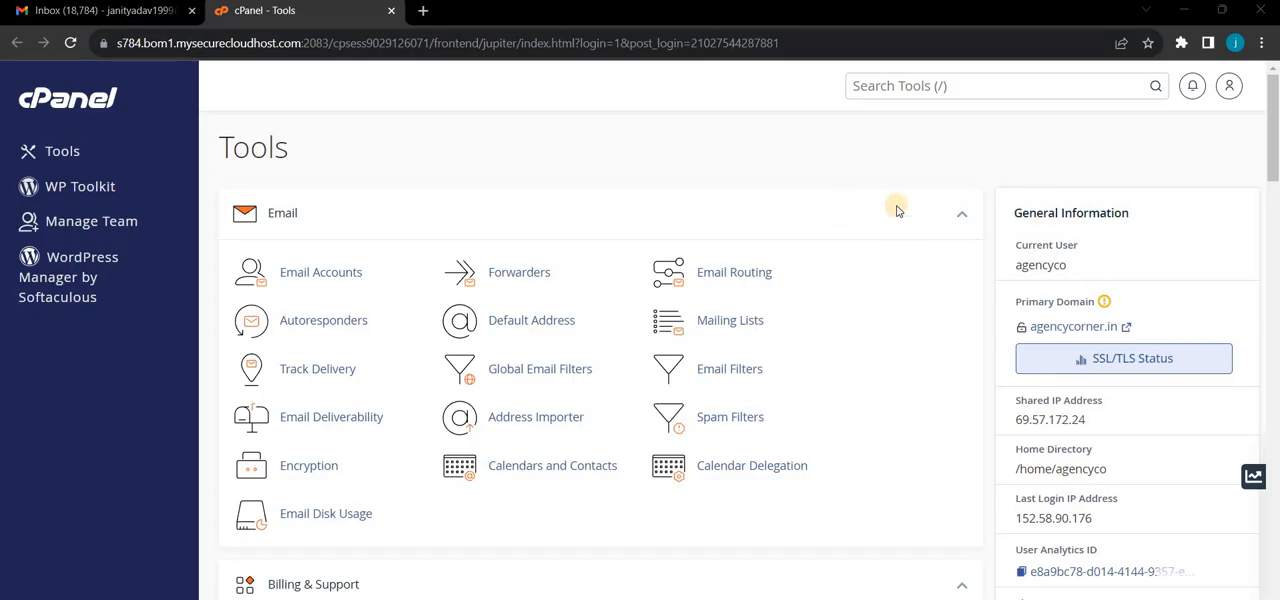
scroll(920, 240, "down", 6)
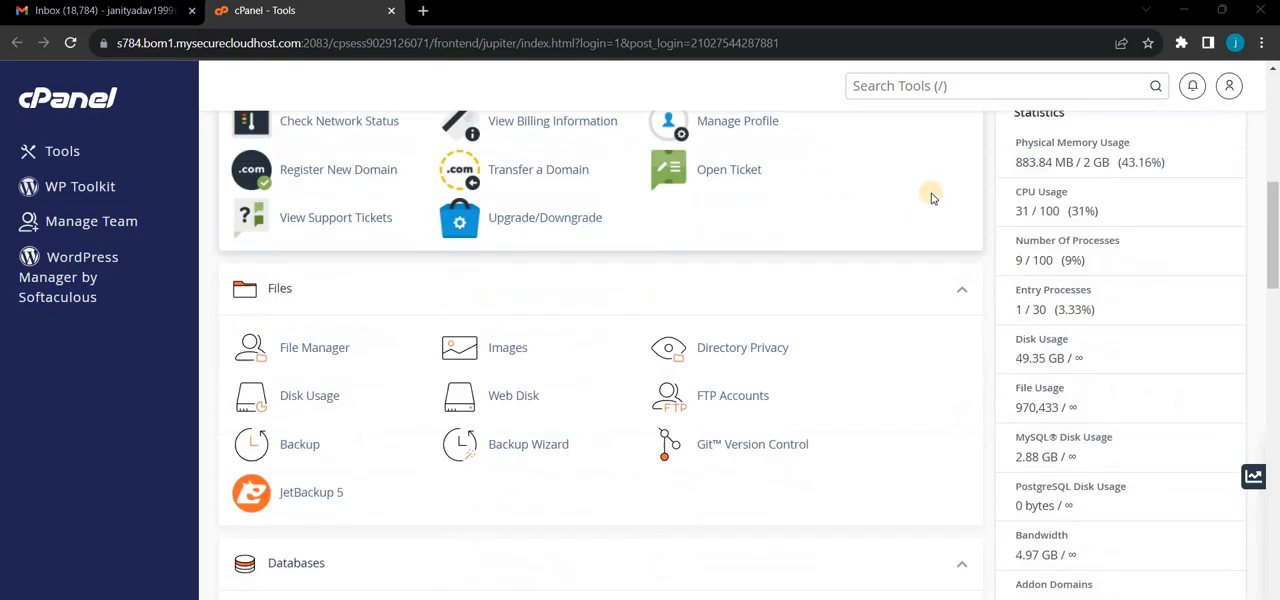
- Switch to cPanel, search its tools for "word" and open WordPress Manager by Softaculous
scroll(940, 198, "down", 5)
scroll(958, 208, "up", 12)
scroll(938, 196, "down", 3)
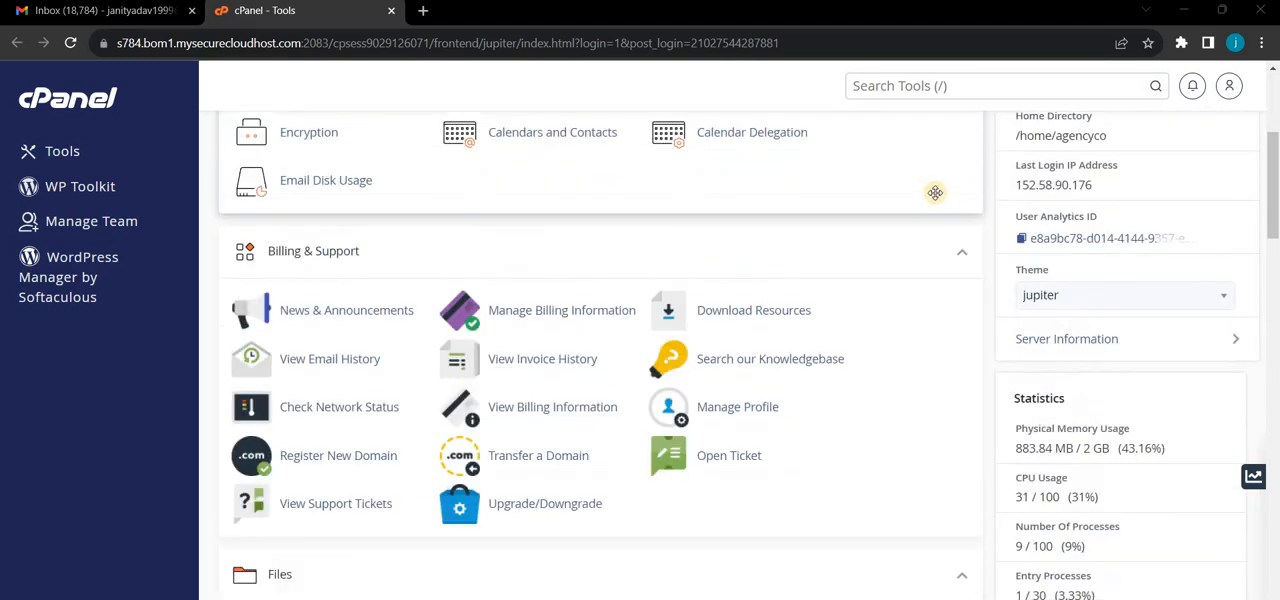
scroll(910, 122, "down", 1)
left_click(901, 86)
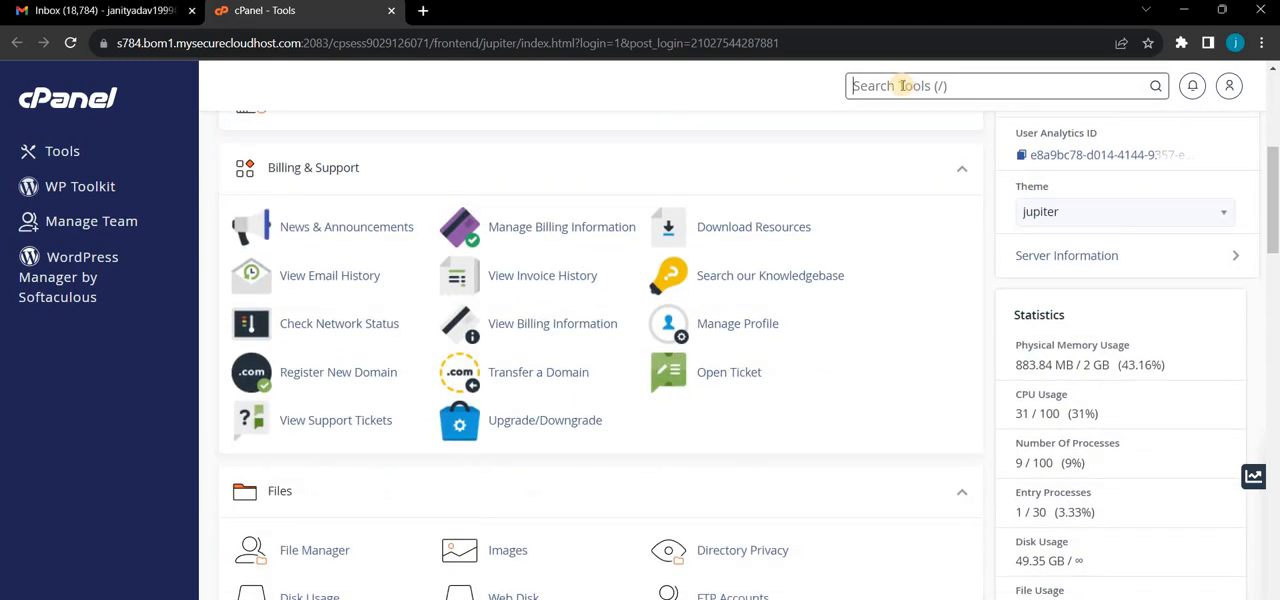
type("word")
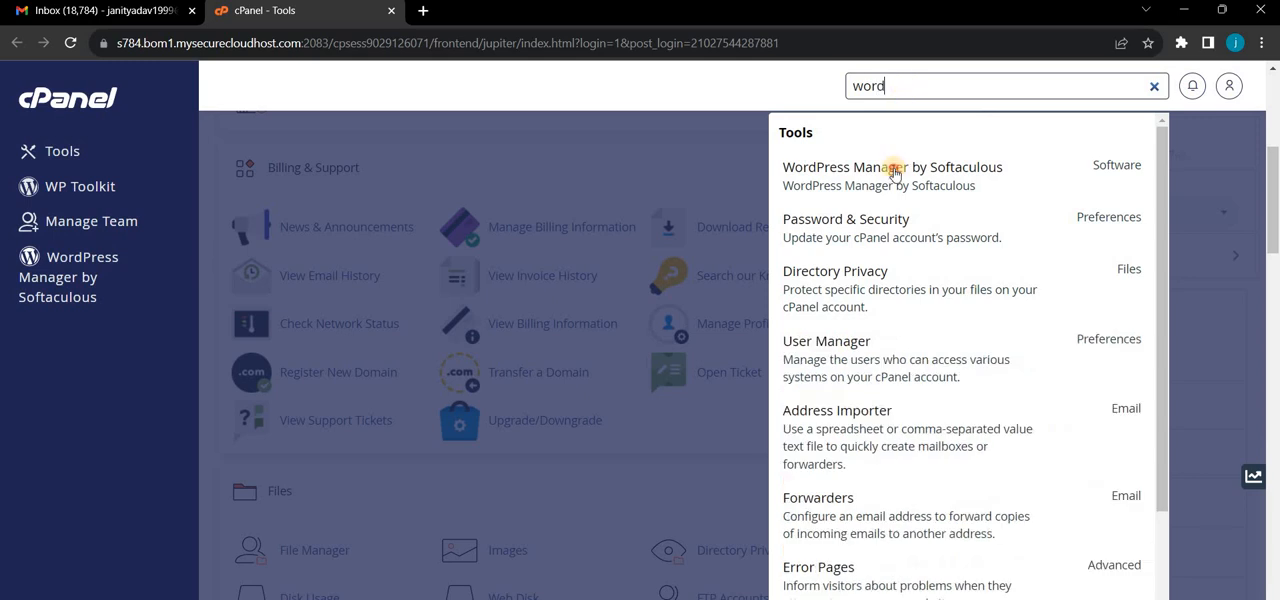
left_click(883, 174)
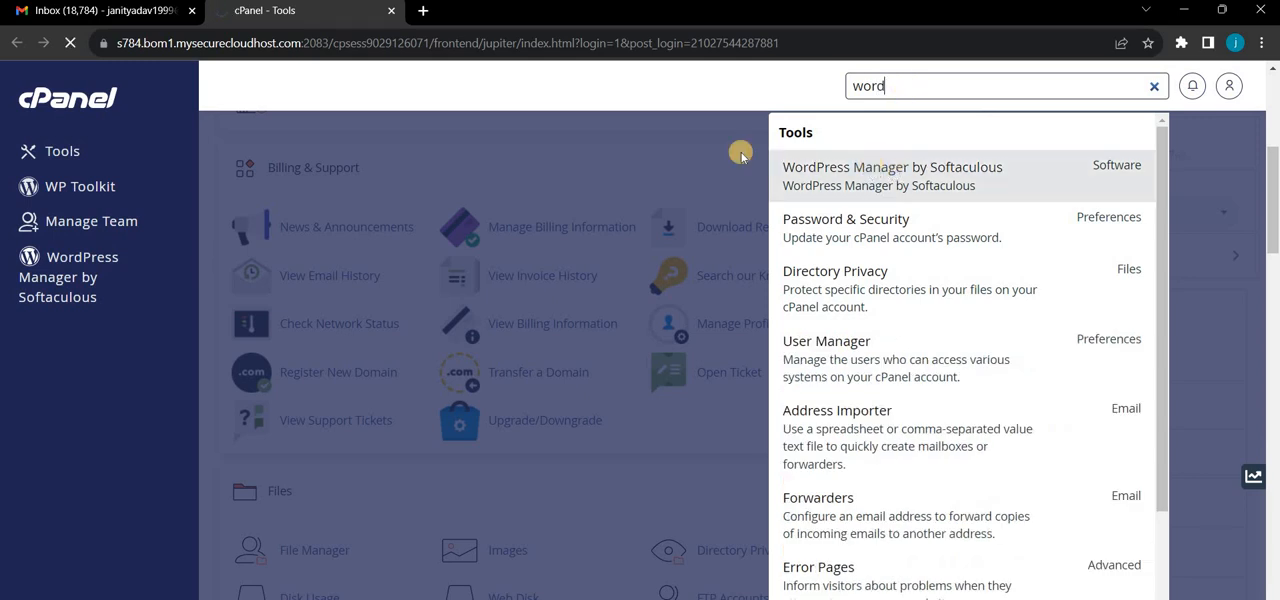
- Start a new WordPress installation from the WordPress Management page in Softaculous
scroll(420, 260, "down", 2)
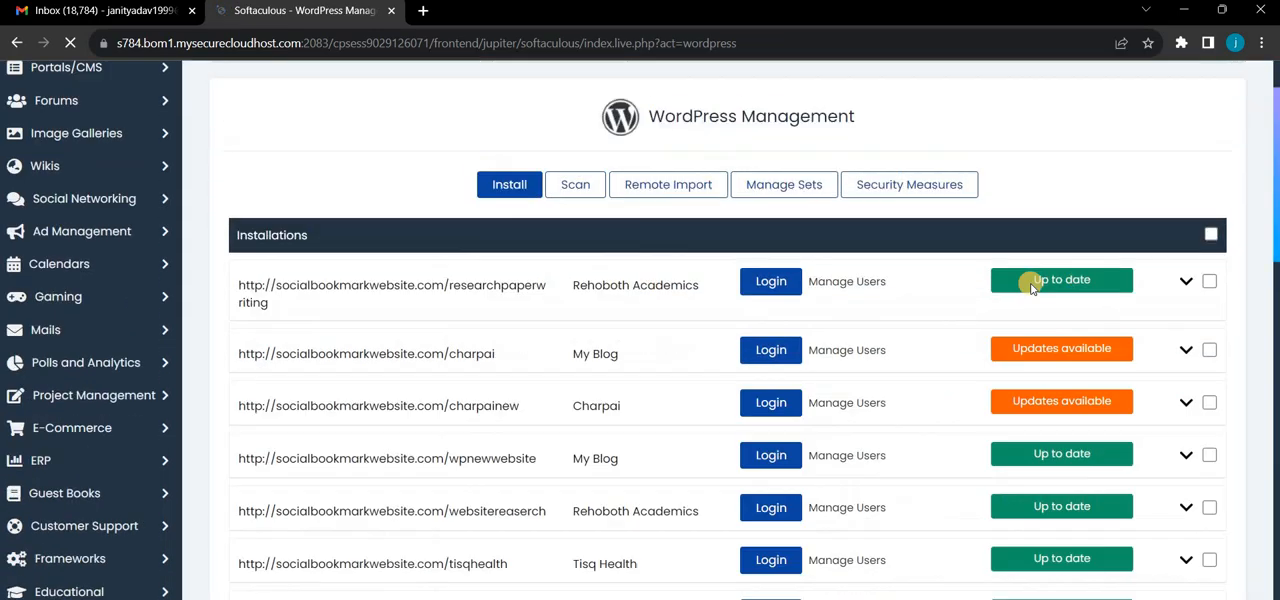
scroll(443, 411, "down", 12)
scroll(520, 325, "up", 14)
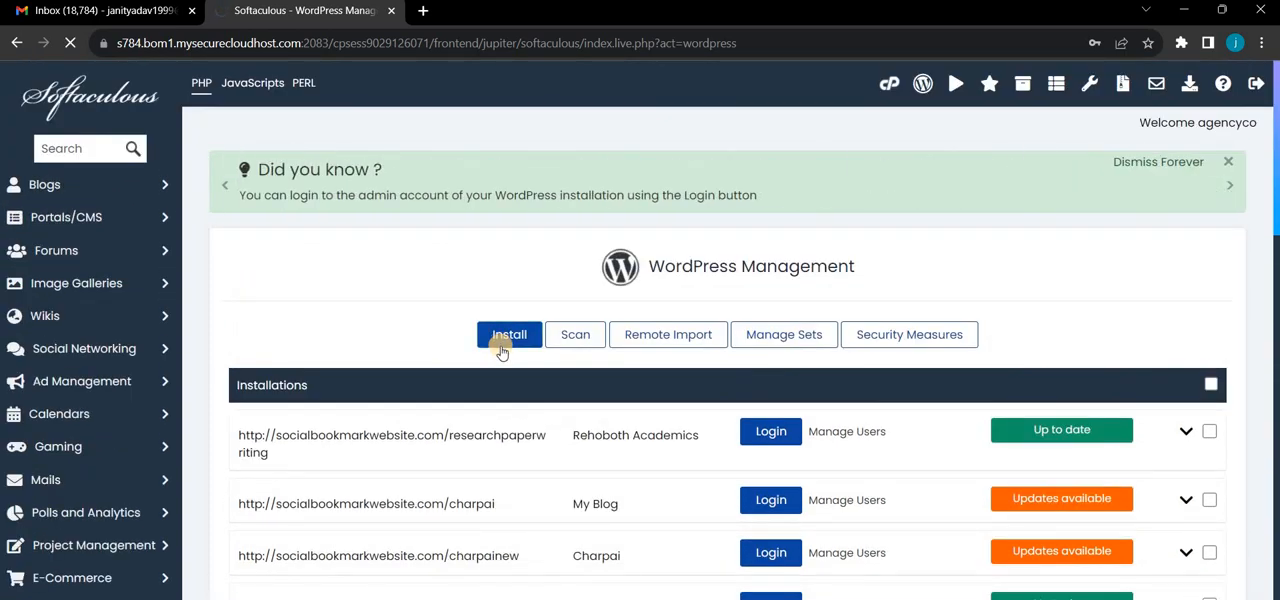
scroll(240, 225, "down", 2)
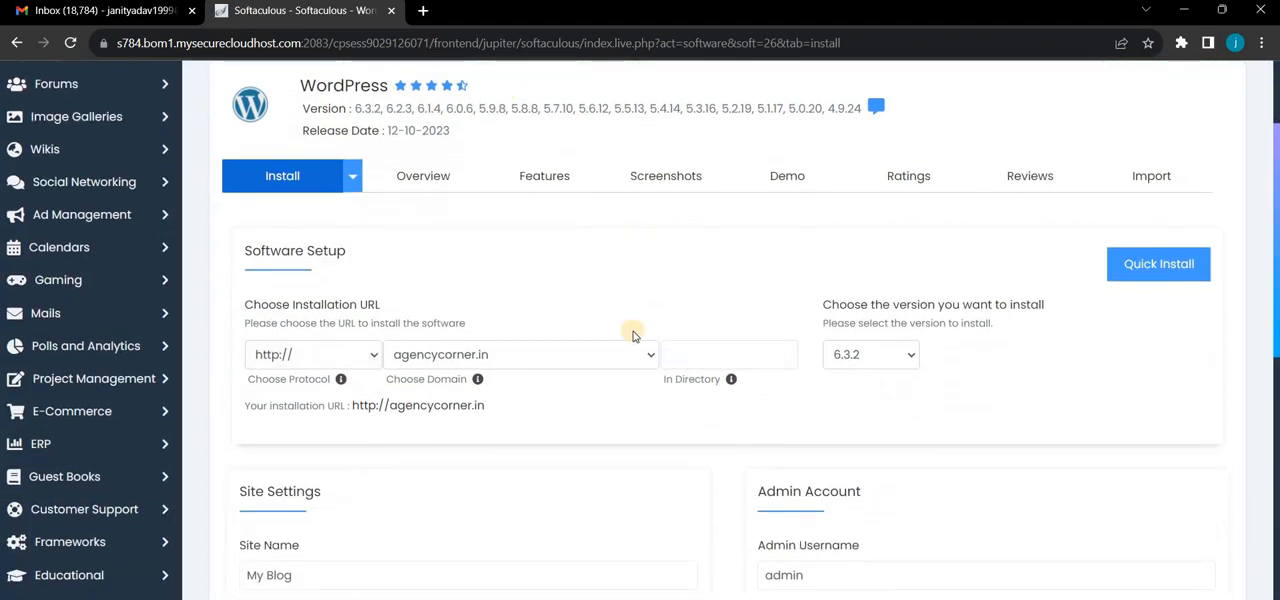
scroll(707, 413, "up", 2)
scroll(480, 340, "down", 3)
- Choose socialbookmarkwebsite.com as the domain for the WordPress installation
left_click(462, 356)
scroll(480, 150, "down", 3)
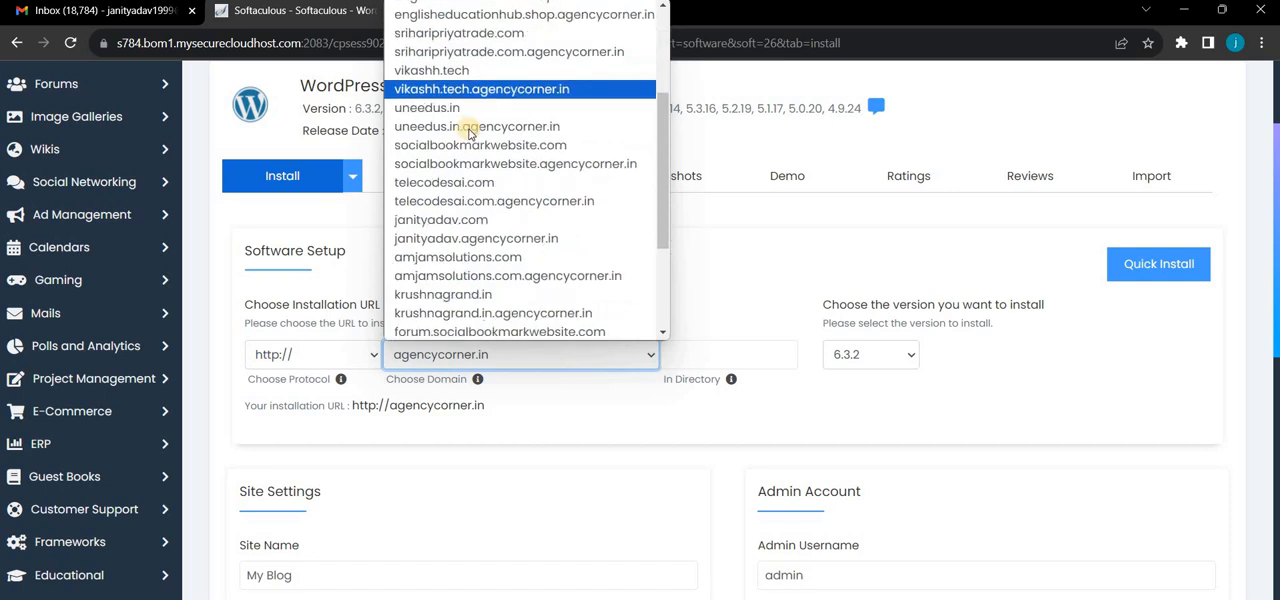
left_click(480, 146)
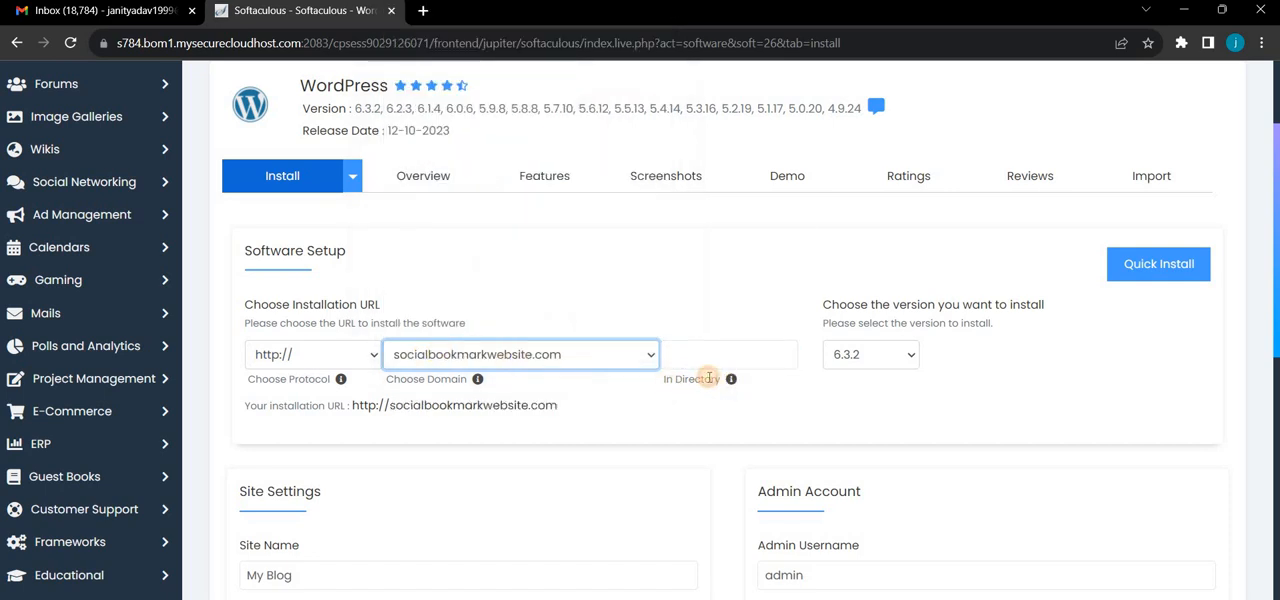
- Copy the installation URL into a new browser tab's address and extend it with the subdirectory /hello
left_click_drag(688, 379, 720, 378)
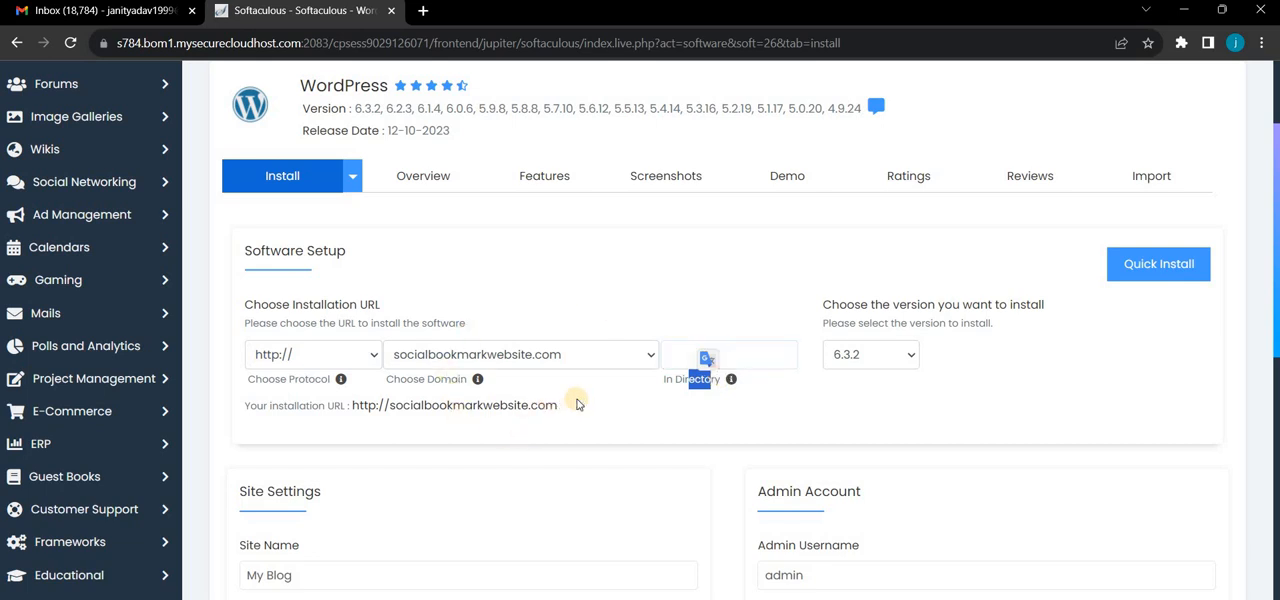
triple_click(358, 405)
key("ctrl+c")
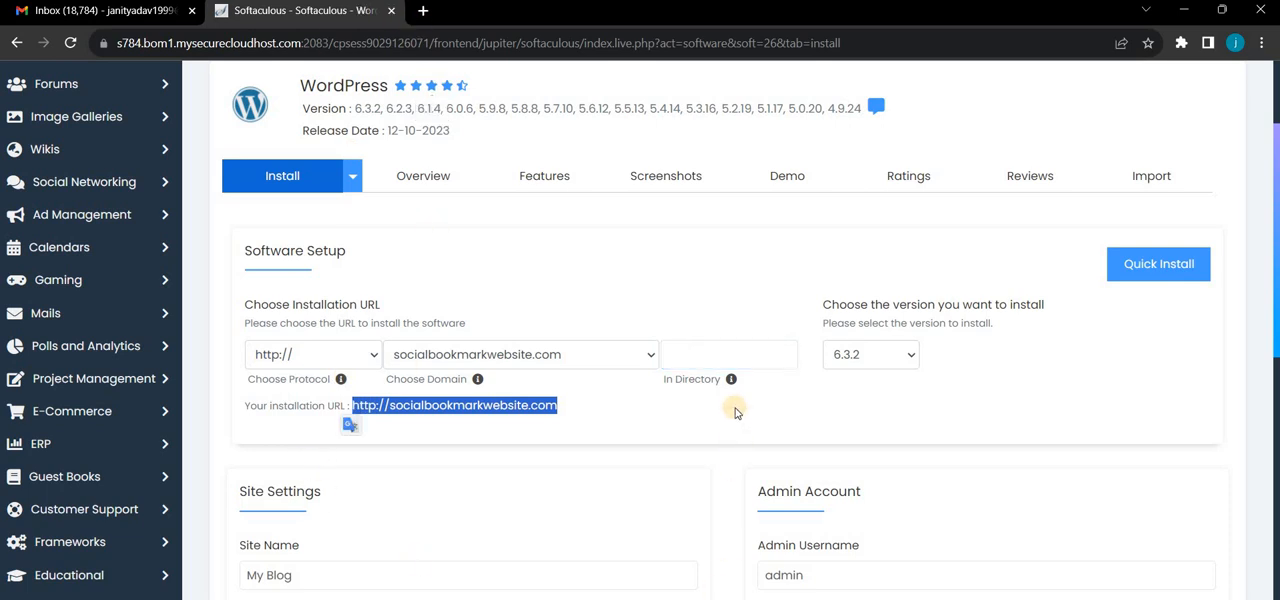
left_click(420, 11)
key("ctrl+v")
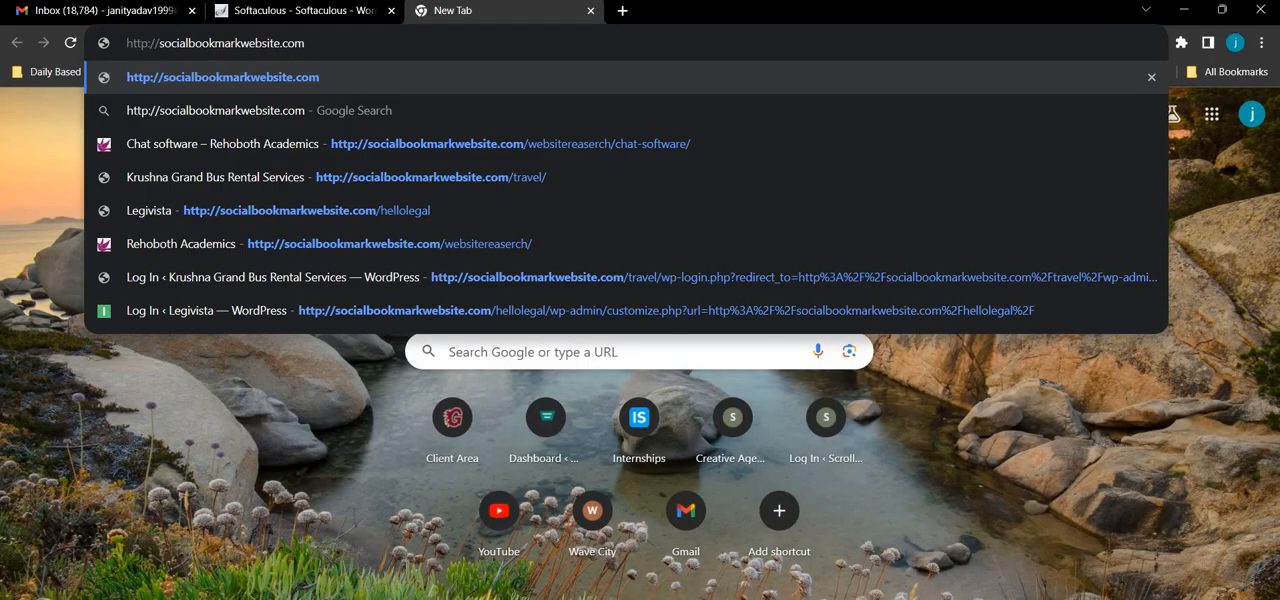
type("/")
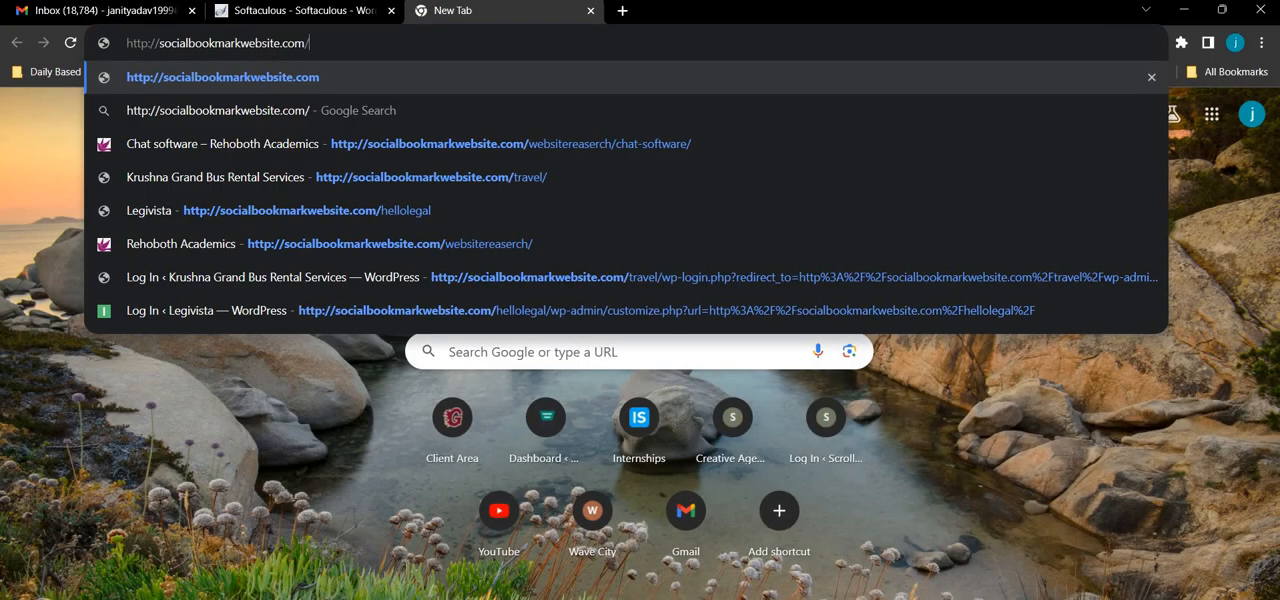
type("hello")
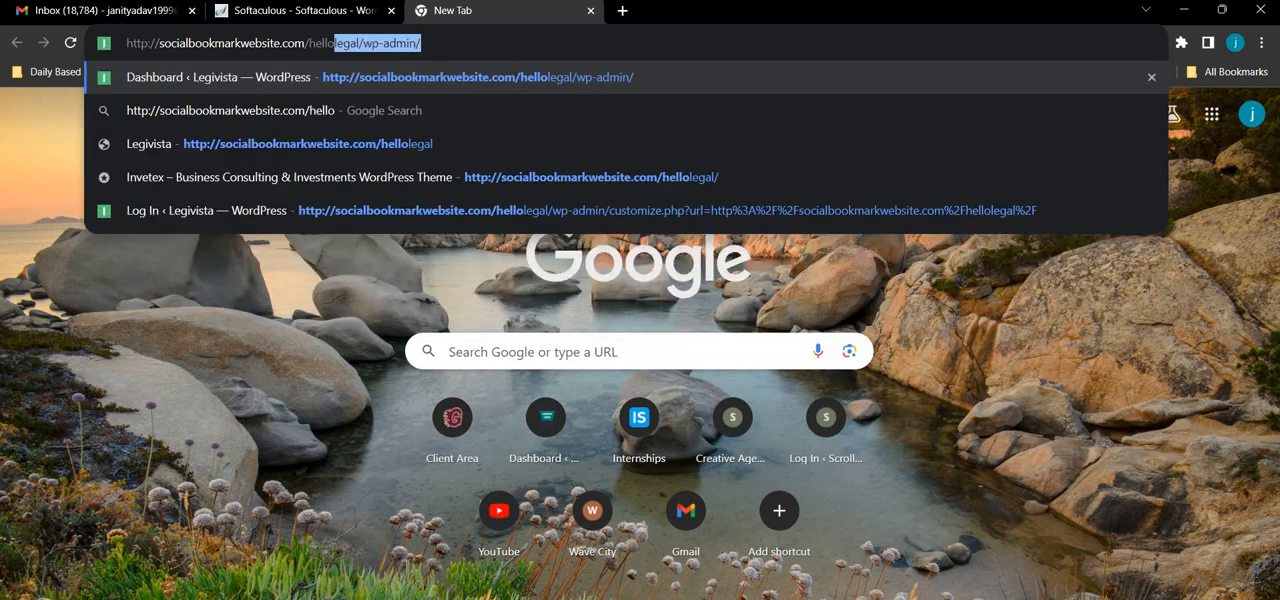
key("Delete")
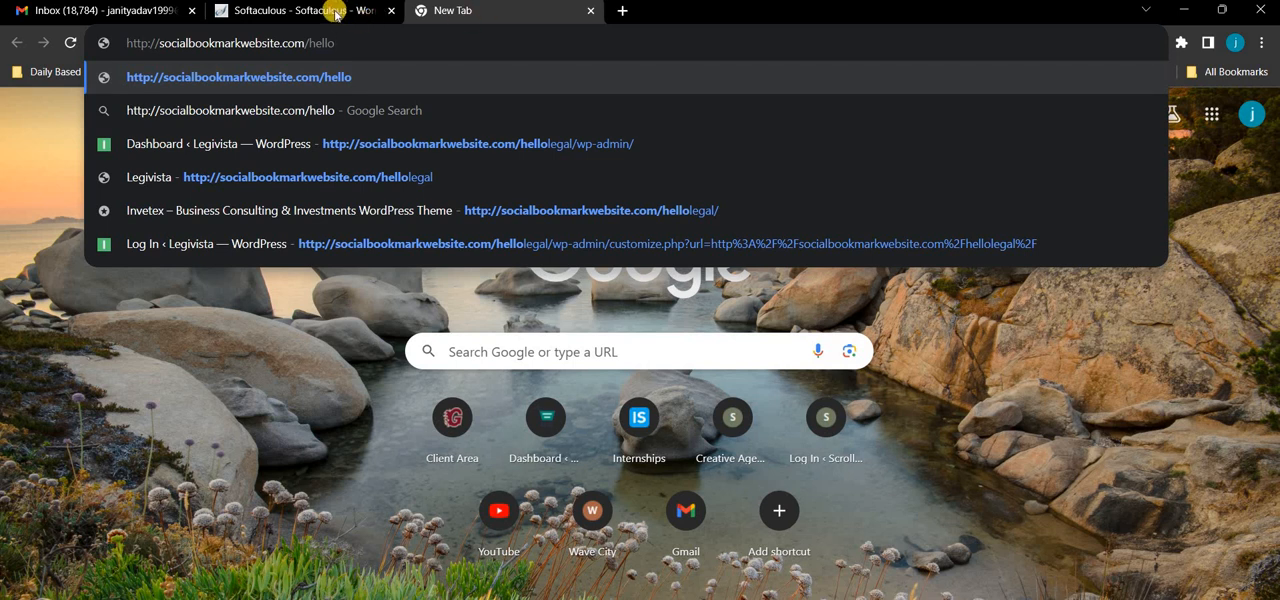
- Return to the Softaculous installation form and set the installation directory to newone
left_click(300, 10)
left_click(737, 356)
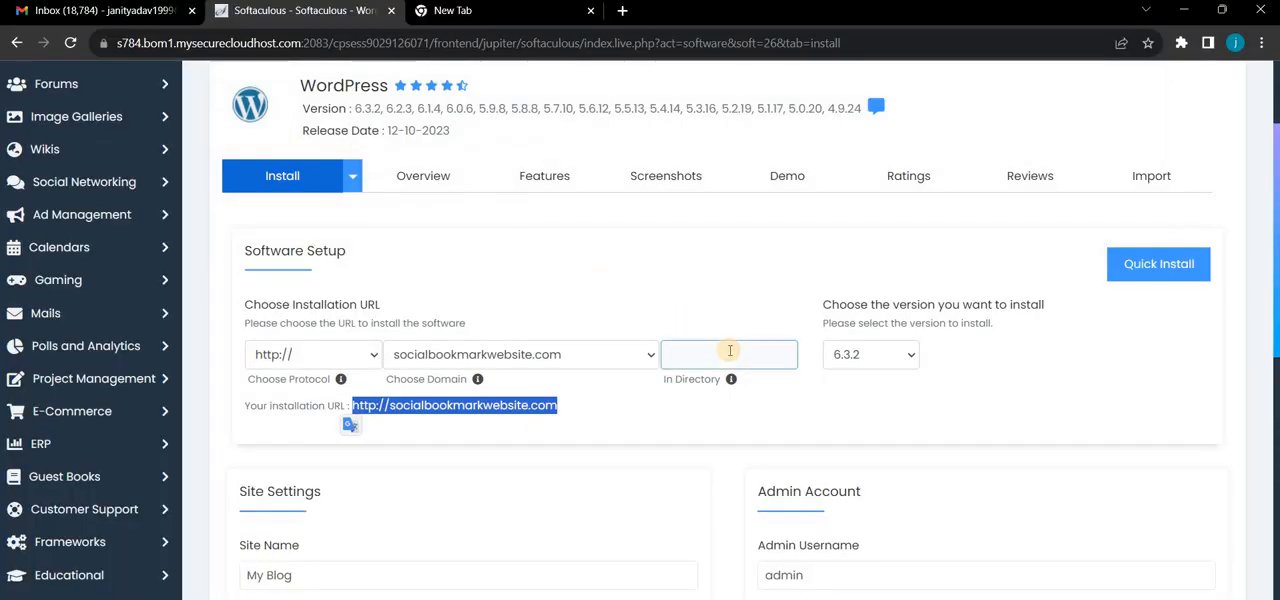
type("ne")
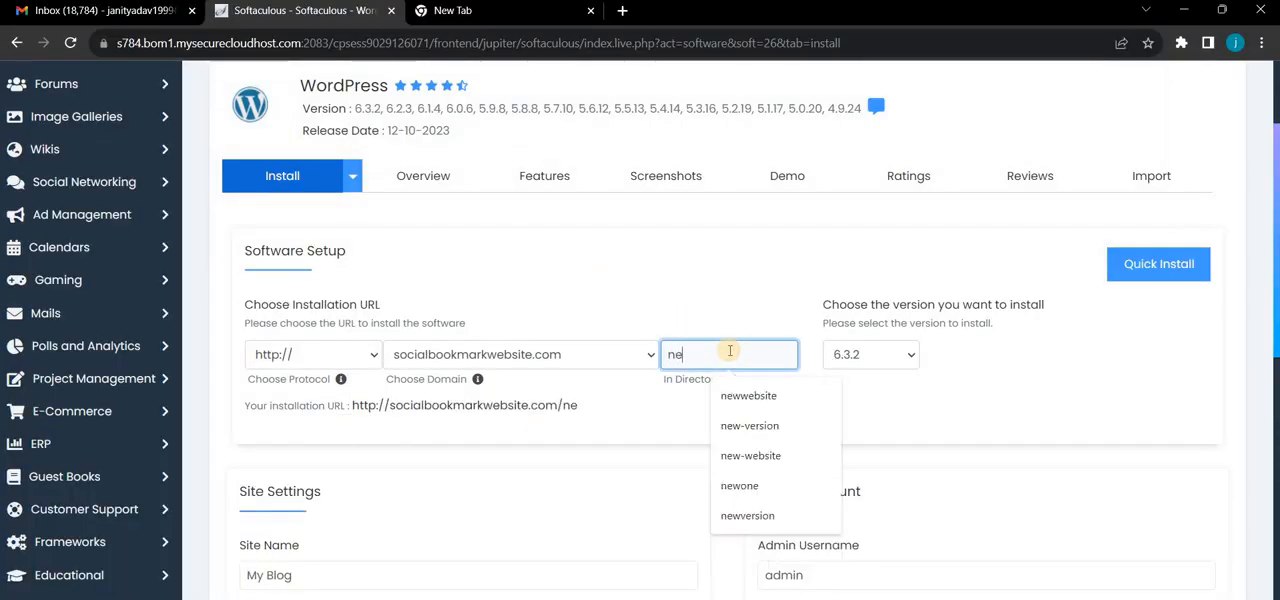
type("wone")
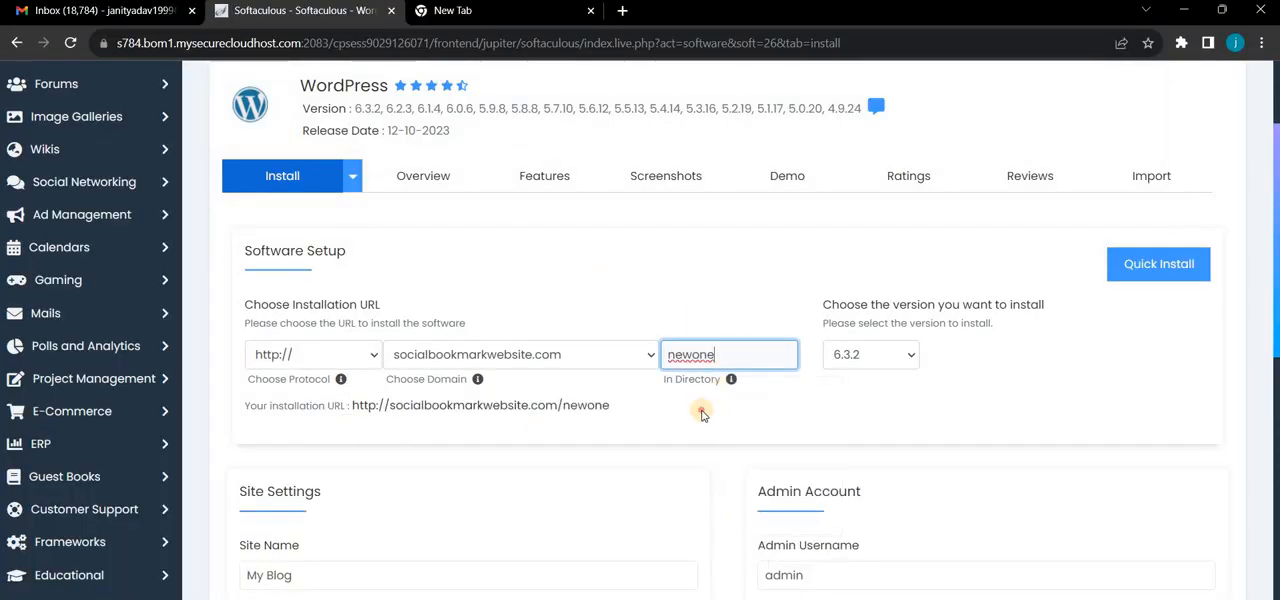
- Replace the generated admin password in the Admin Account settings with a custom account password
scroll(770, 405, "down", 1)
left_click(756, 459)
scroll(770, 420, "down", 2)
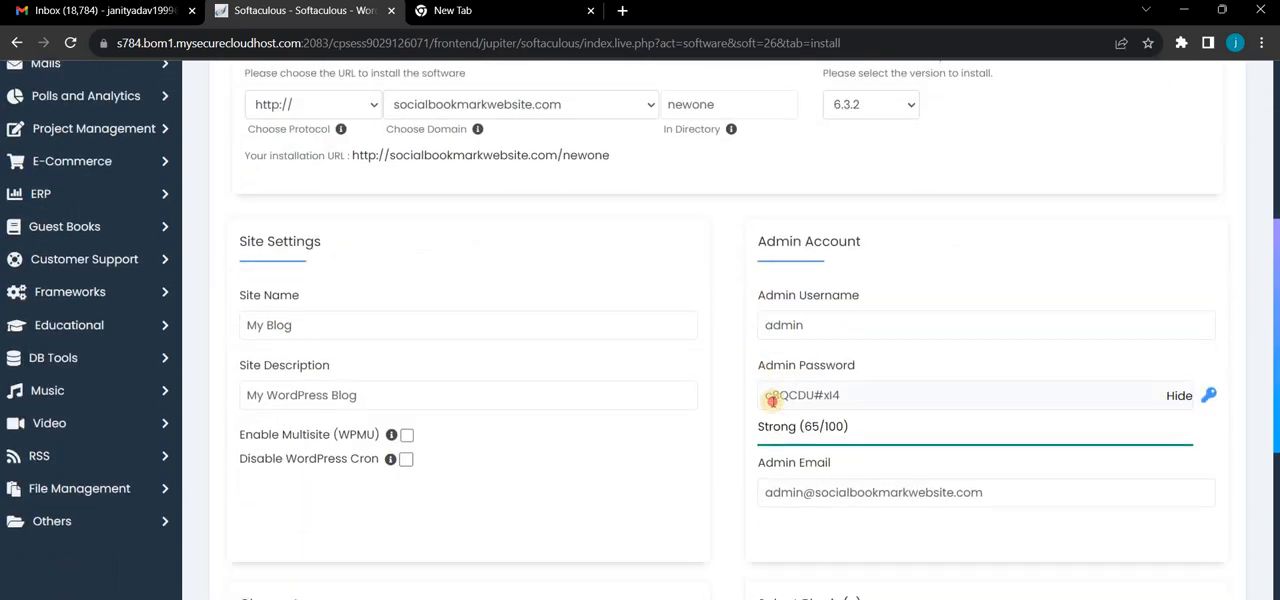
left_click(770, 396)
left_click_drag(766, 394, 901, 382)
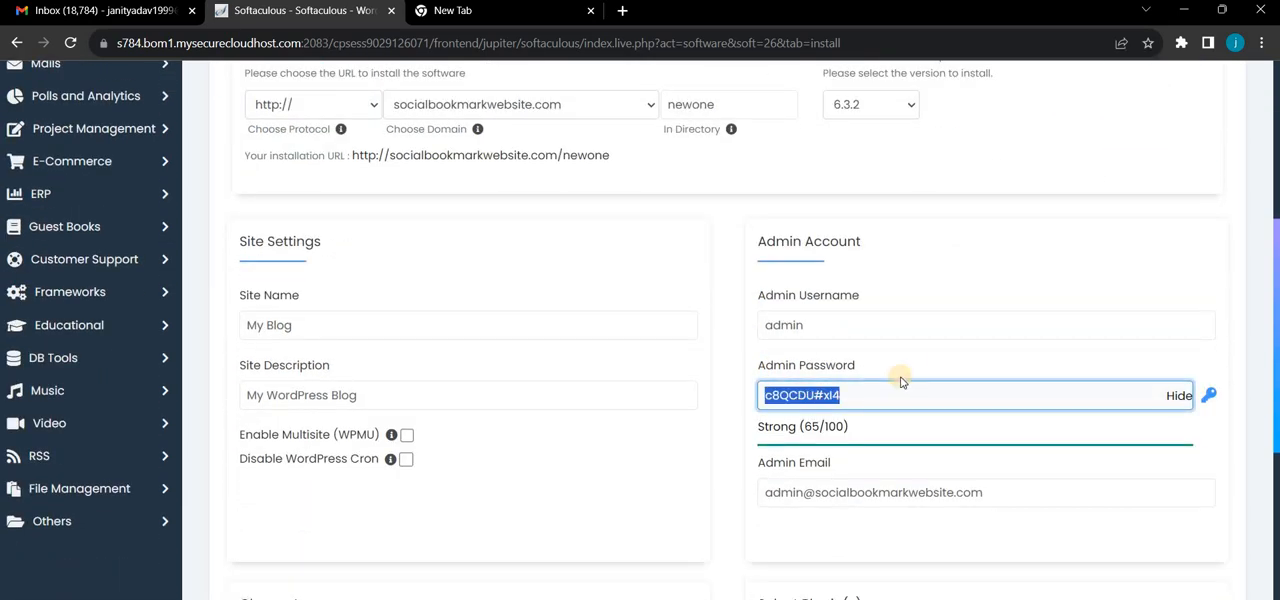
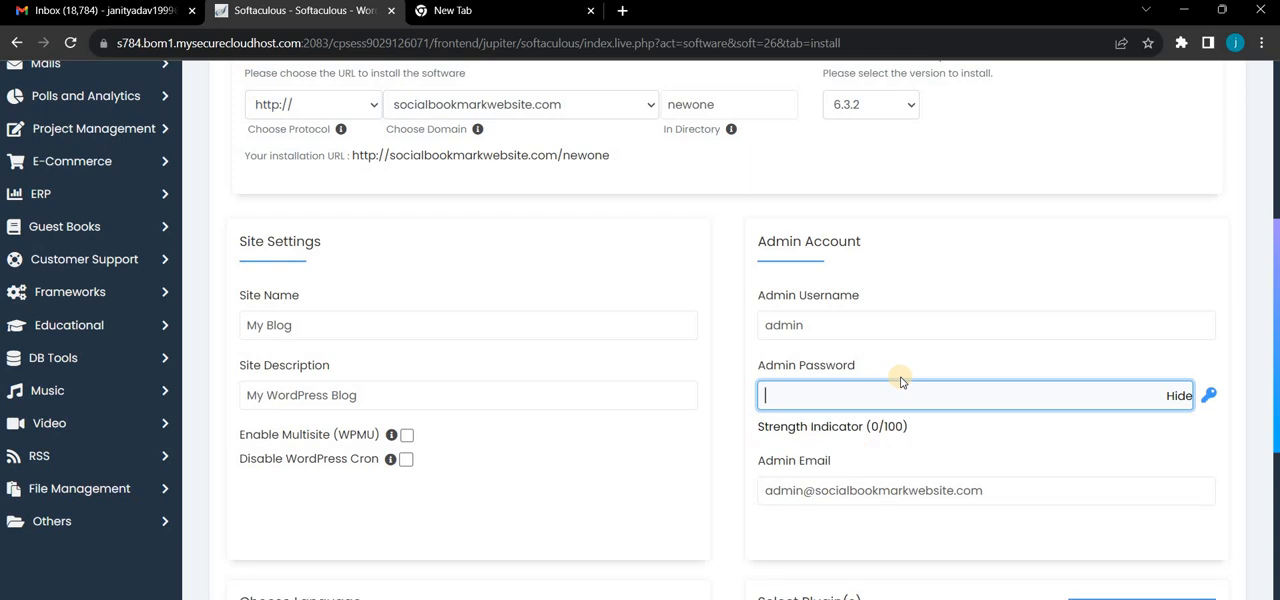
- Review the language, plugin and theme options and the admin email in the installation form
scroll(702, 336, "down", 3)
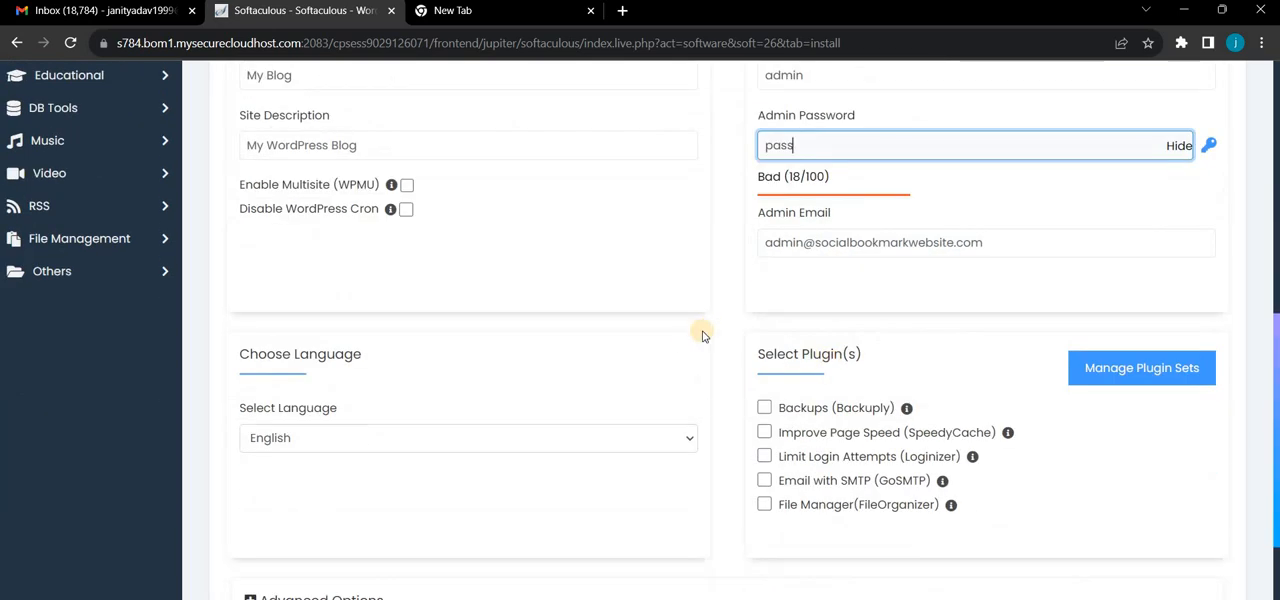
scroll(702, 336, "down", 3)
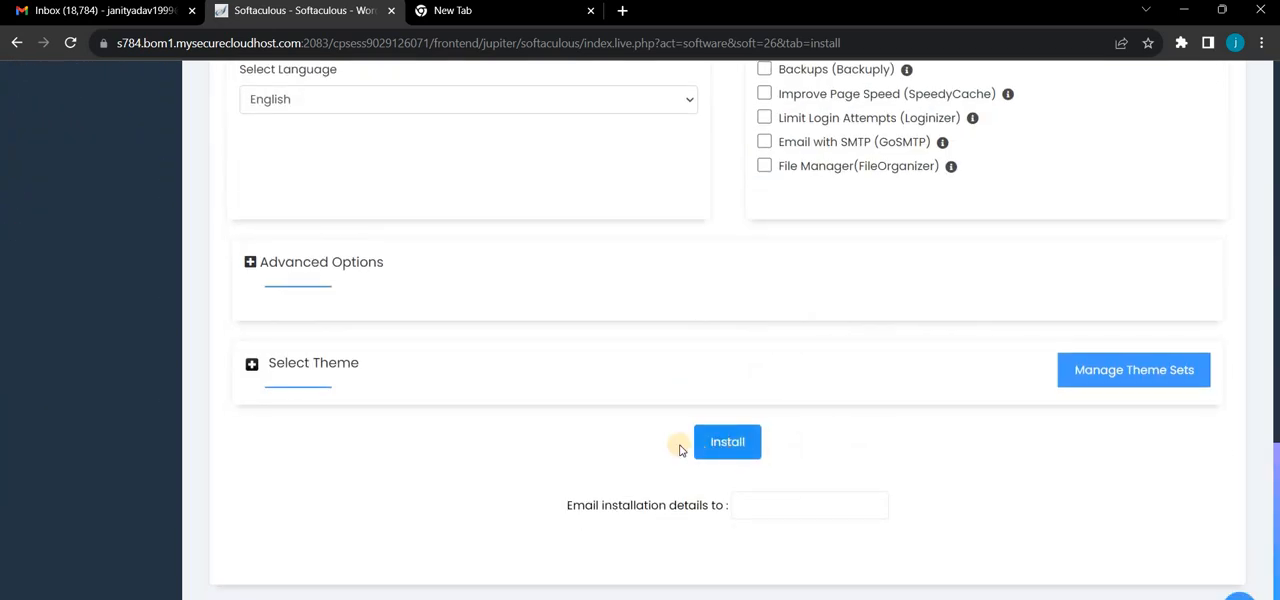
scroll(1040, 380, "up", 6)
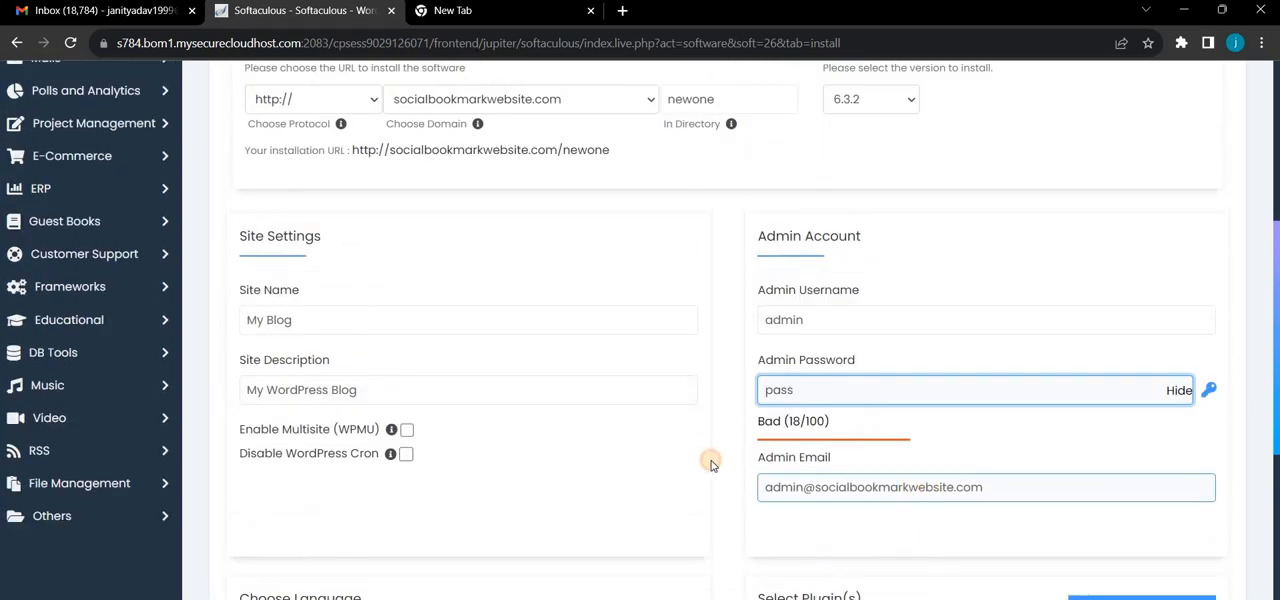
key("Tab")
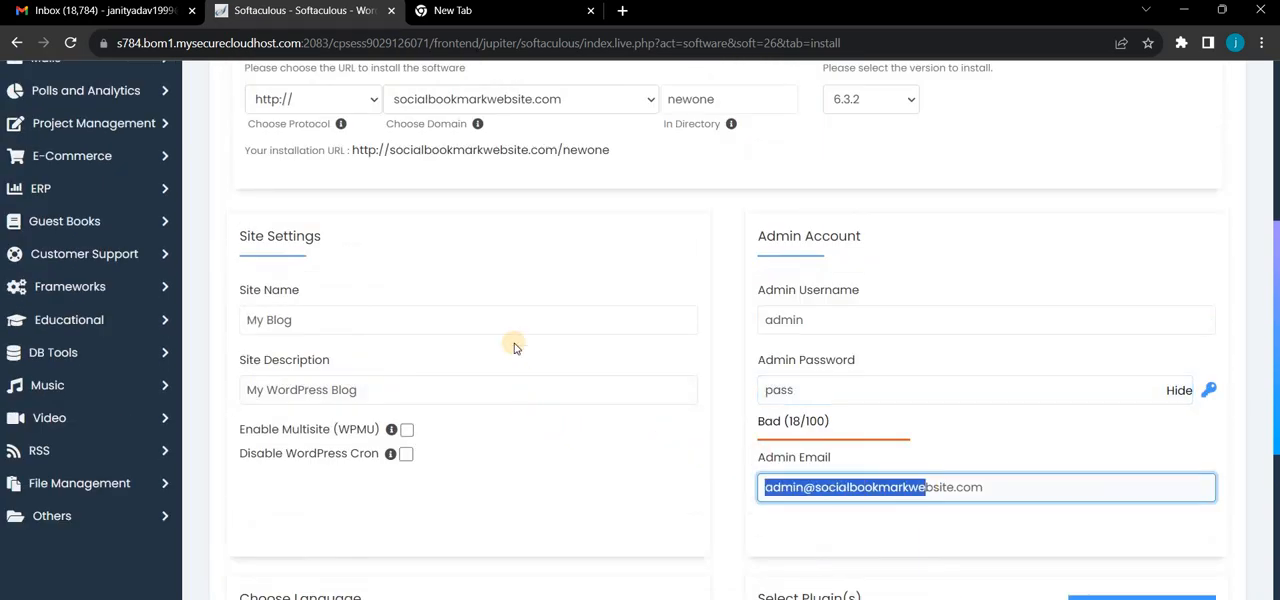
- Review the site name, site description and the selectable WordPress versions in the installation form
scroll(409, 470, "up", 2)
left_click(409, 488)
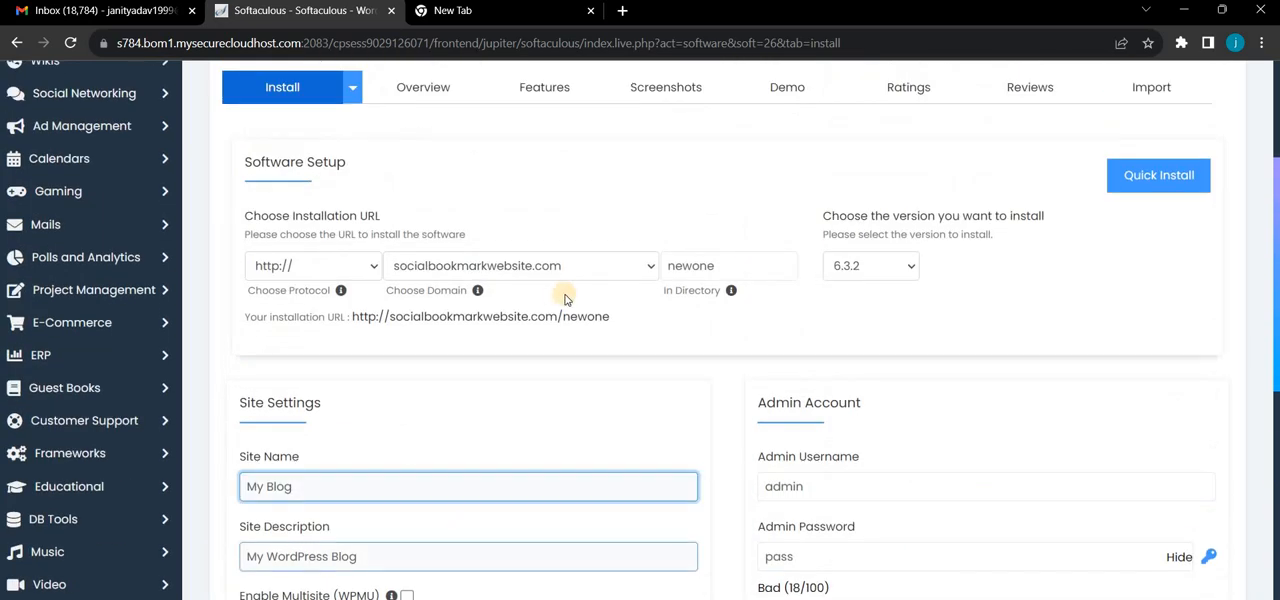
left_click(406, 555)
scroll(590, 256, "down", 2)
scroll(870, 175, "up", 1)
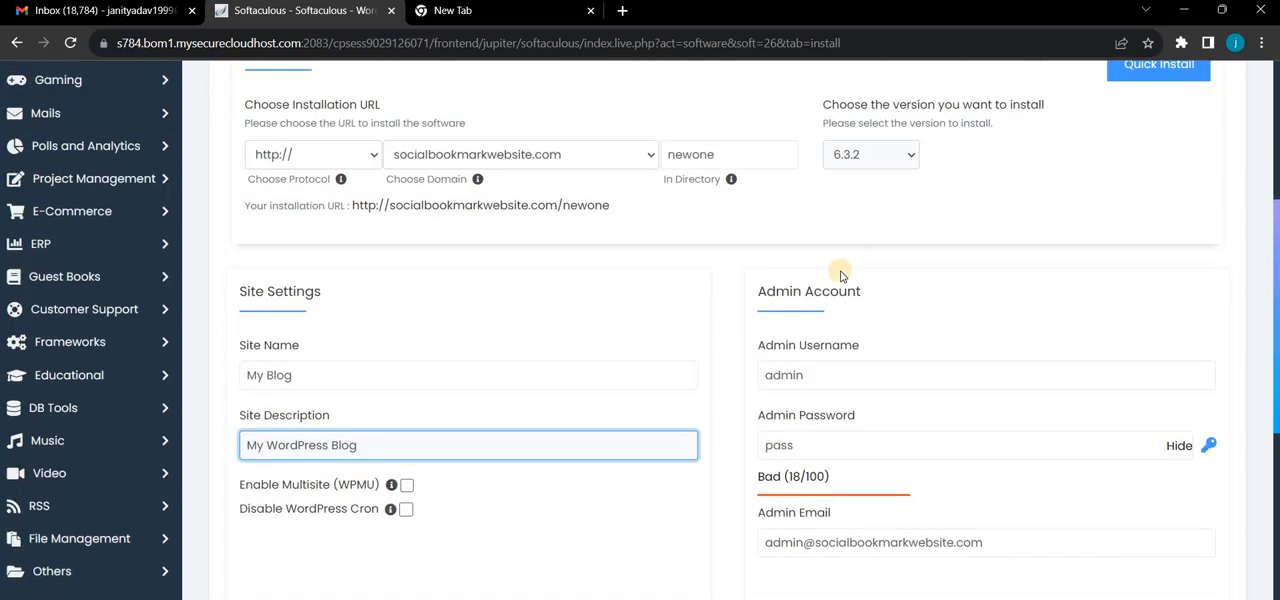
left_click(870, 182)
left_click(870, 182)
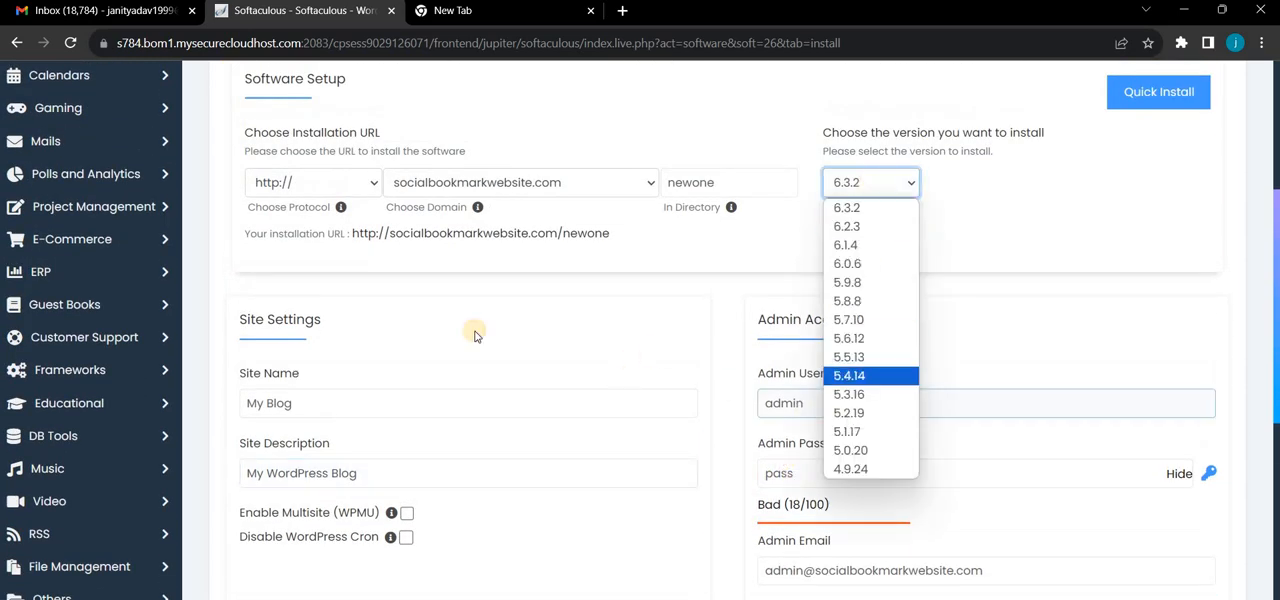
- Expand the advanced options to check them and start the WordPress installation with the entered settings
scroll(1265, 295, "down", 5)
scroll(1265, 295, "down", 3)
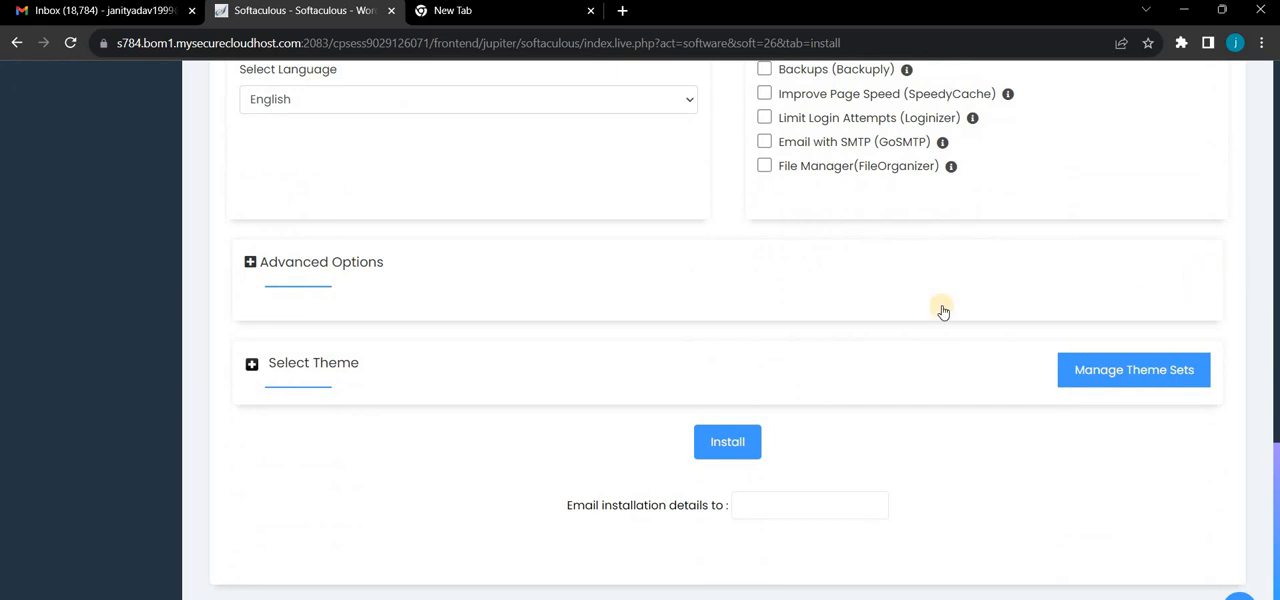
scroll(389, 393, "up", 1)
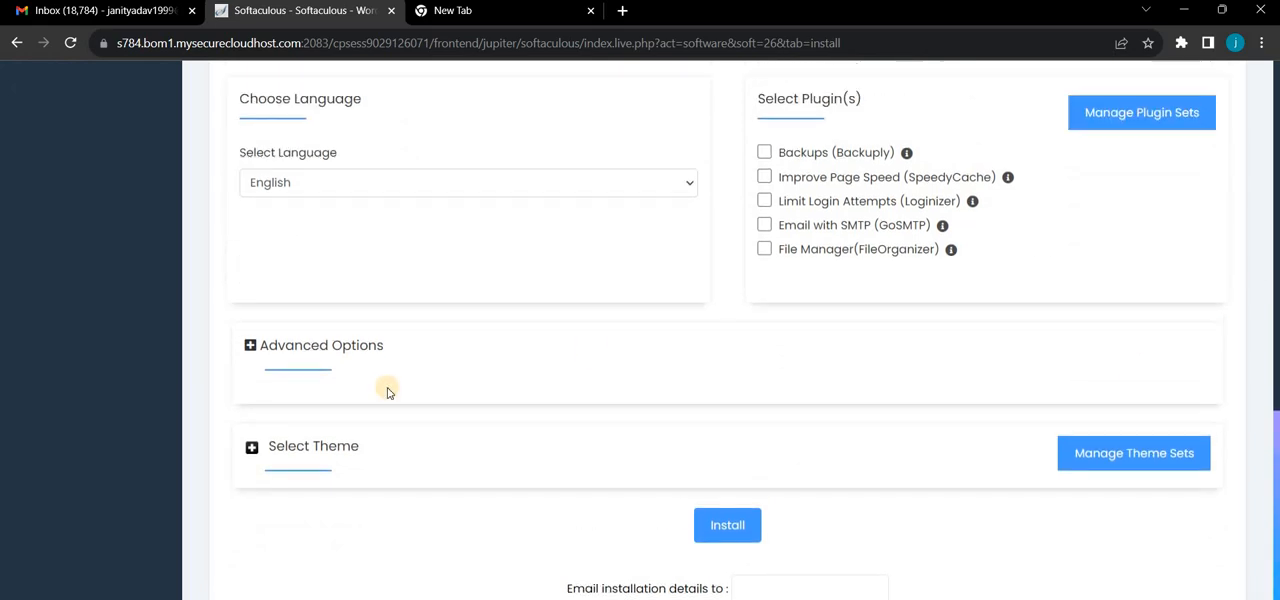
left_click(297, 345)
scroll(757, 374, "down", 5)
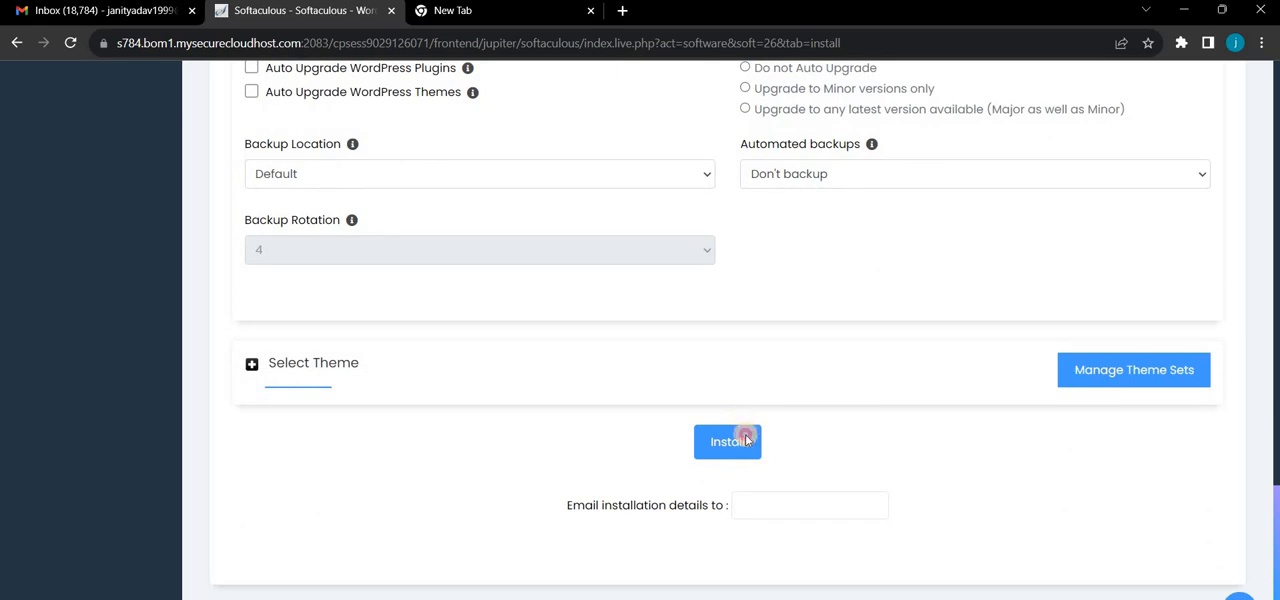
left_click(745, 440)
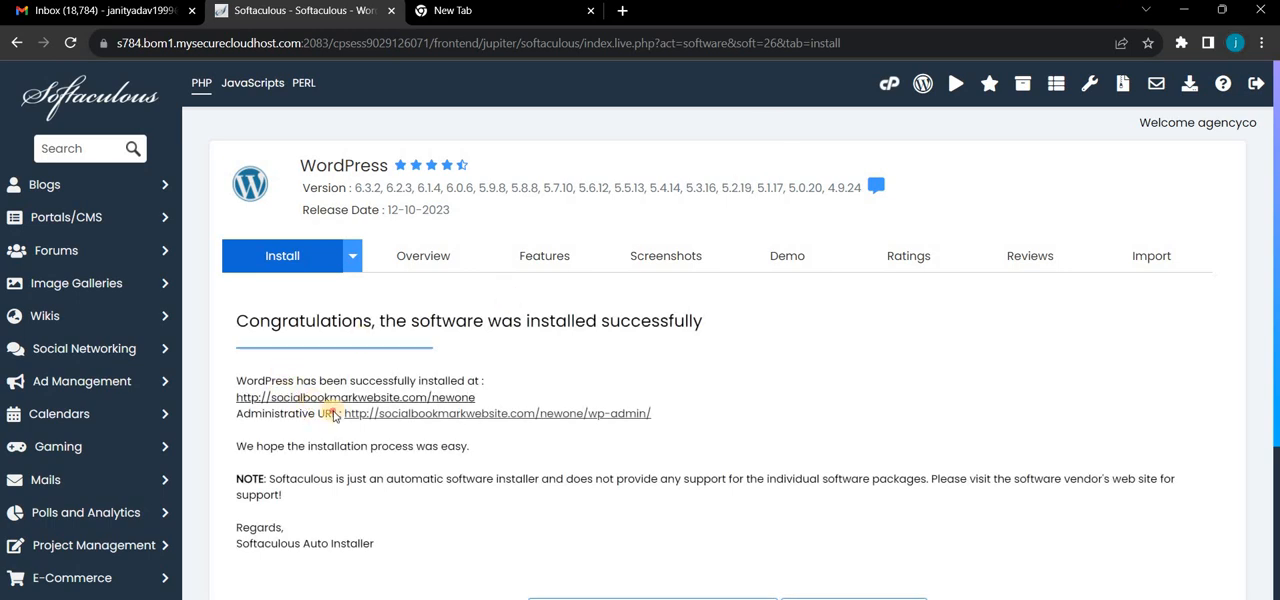
- View the installed newone site in a separate tab and open its wp-admin administrative URL from the installation confirmation
right_click(300, 398)
left_click(440, 11)
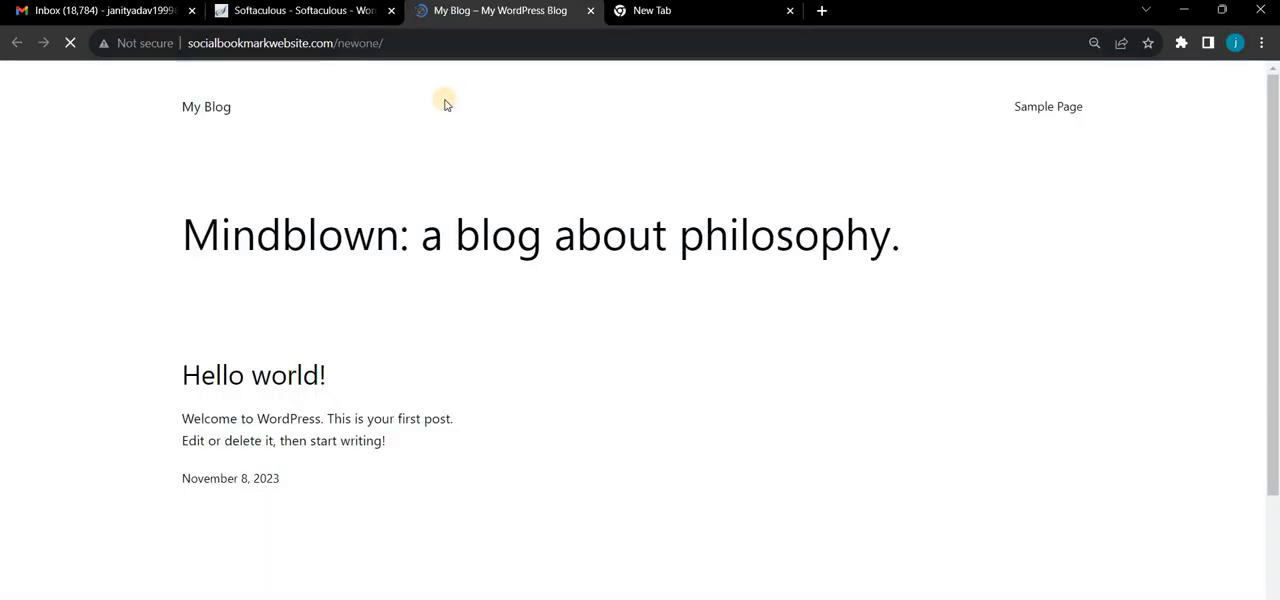
left_click(311, 7)
left_click(442, 415)
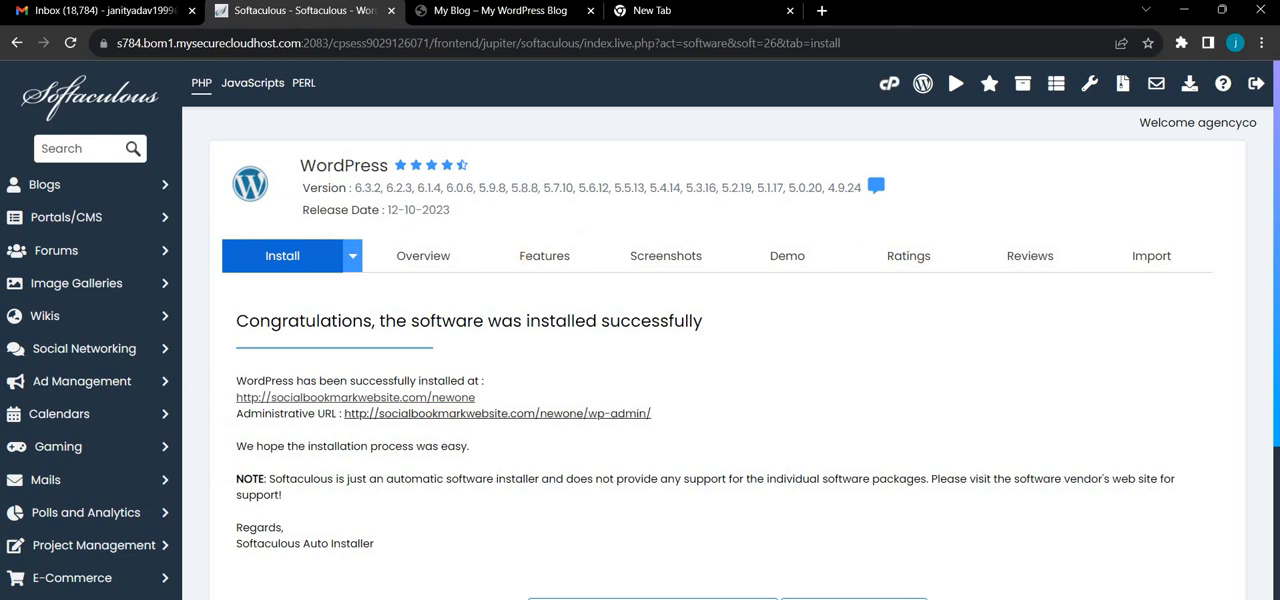